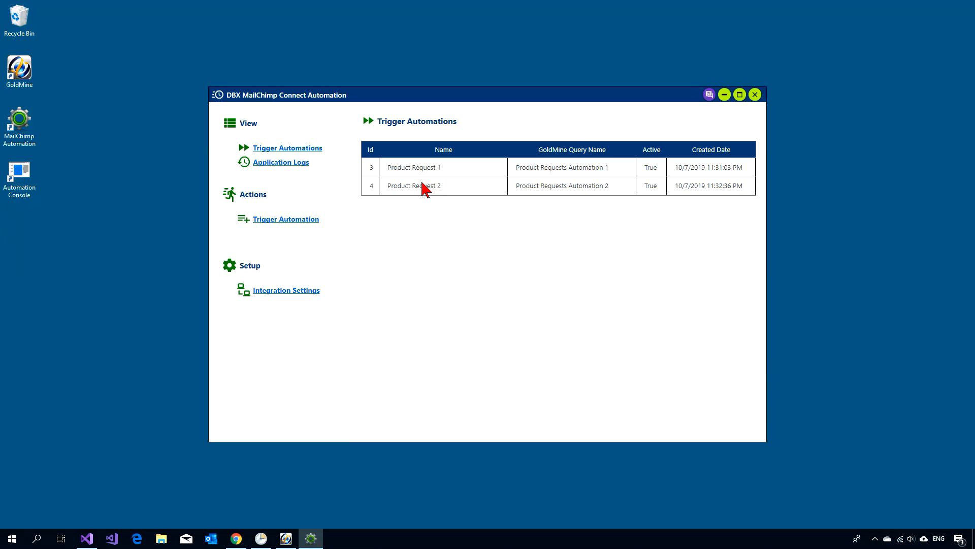
# Review the trigger settings of the Product Request 1 and Product Request 2 automations
pyautogui.click(420, 168)
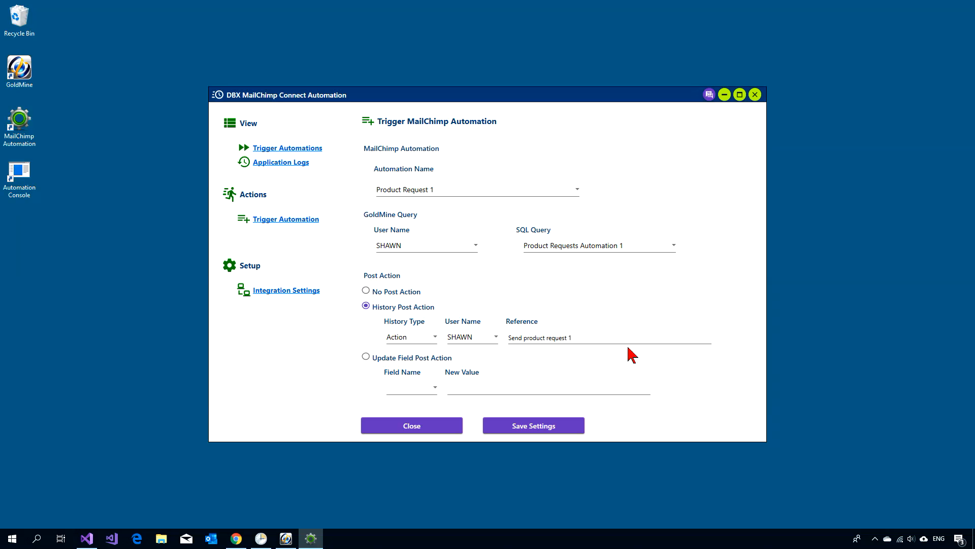
pyautogui.click(297, 149)
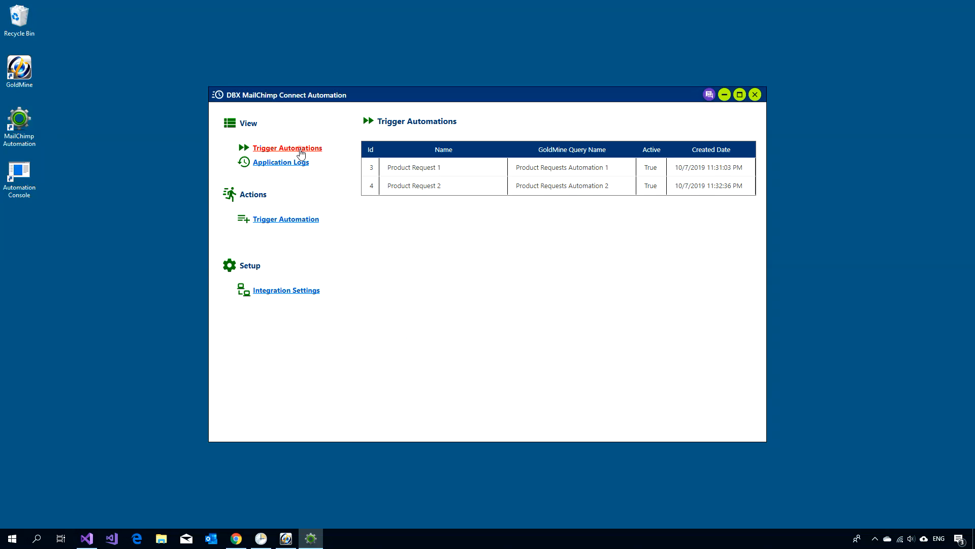
pyautogui.doubleClick(481, 190)
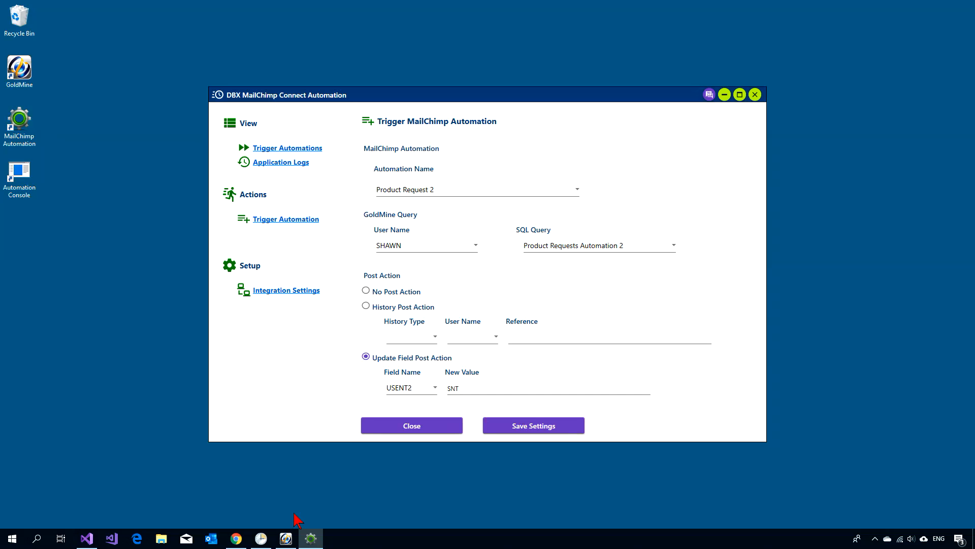
# Switch to Mailchimp in Chrome and start a new automated email of the API 3.0 type
pyautogui.click(237, 539)
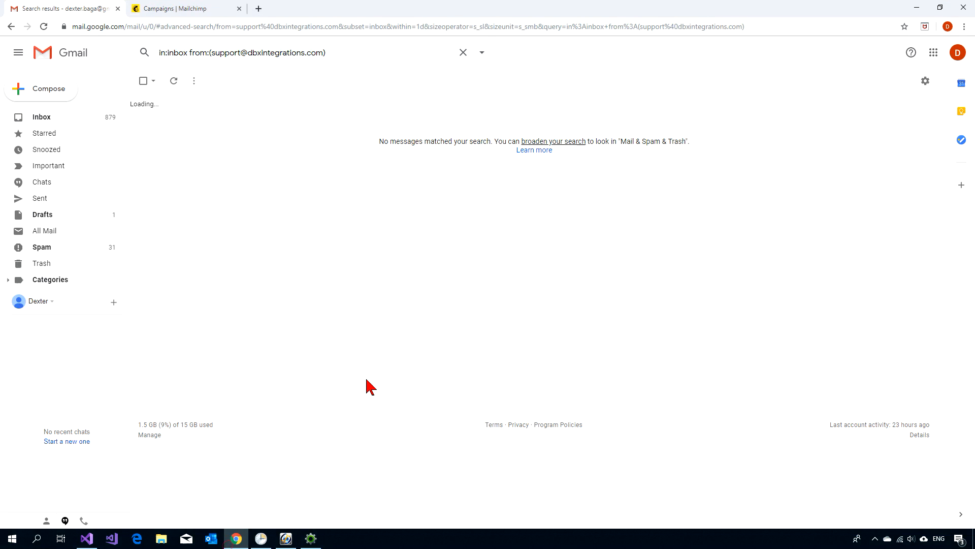
pyautogui.click(170, 8)
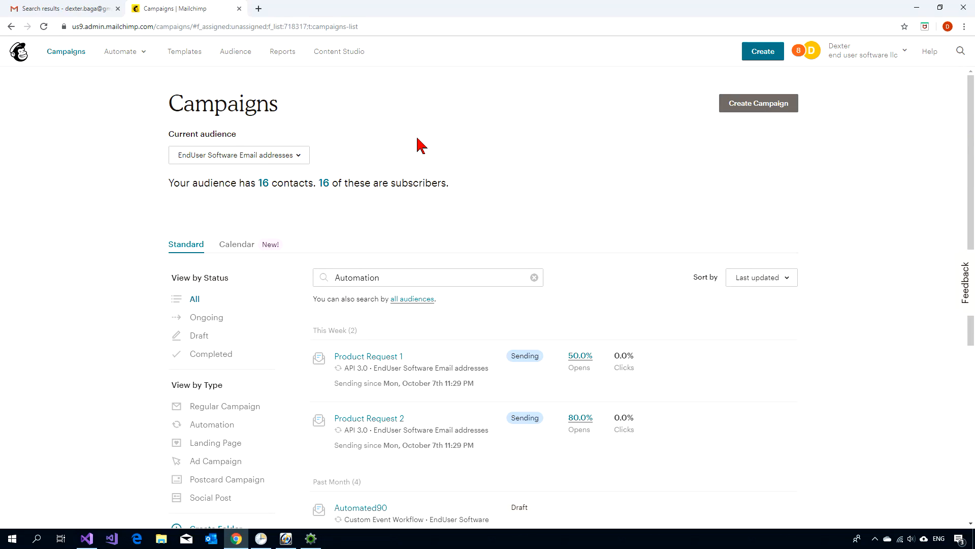
pyautogui.click(144, 53)
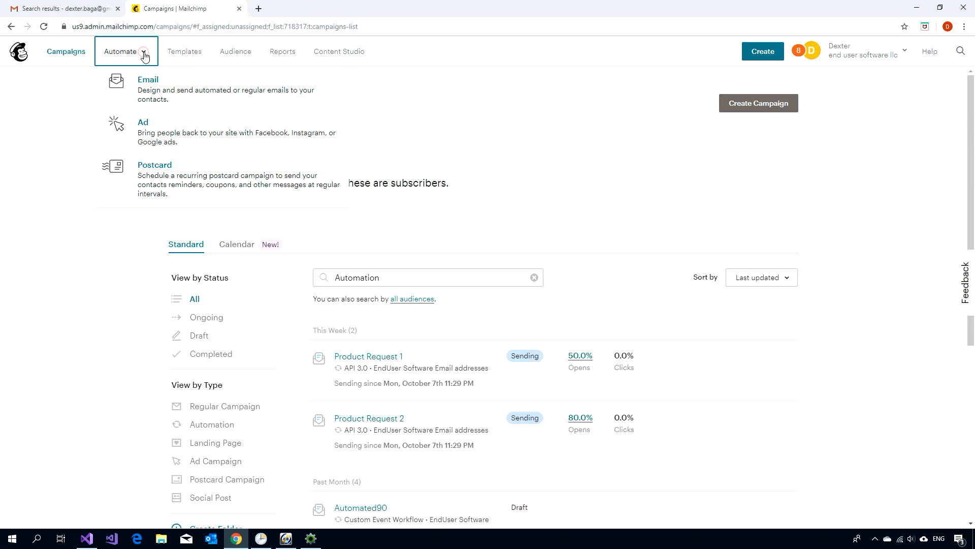
pyautogui.click(49, 104)
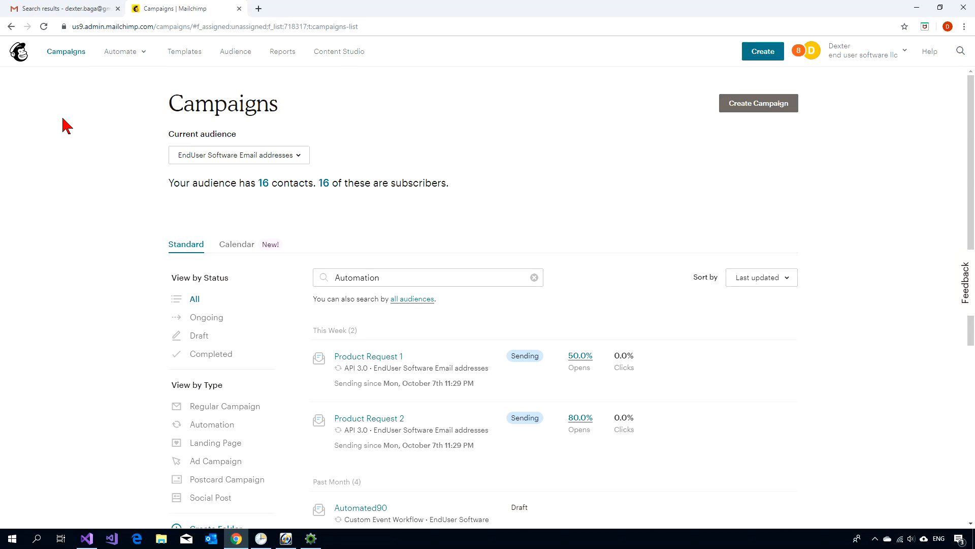
pyautogui.click(136, 53)
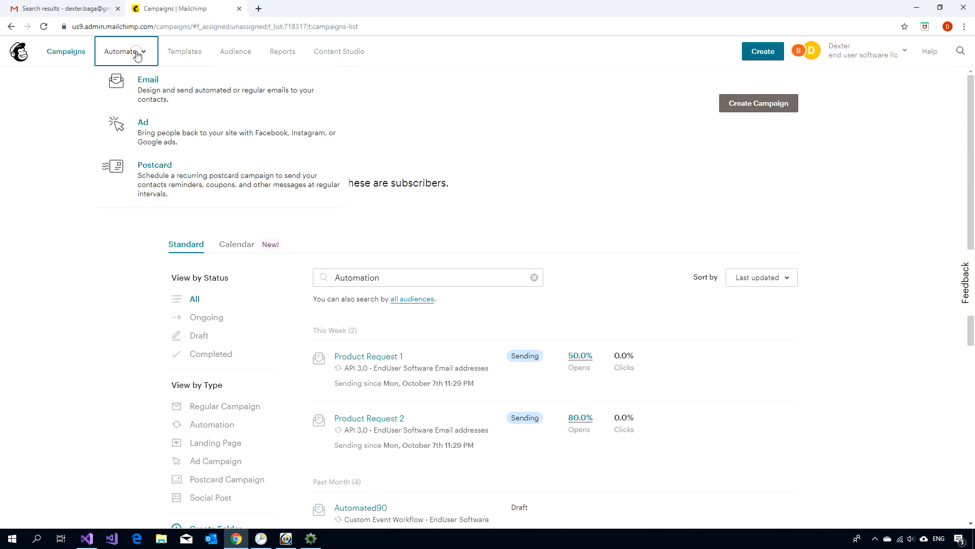
pyautogui.click(153, 94)
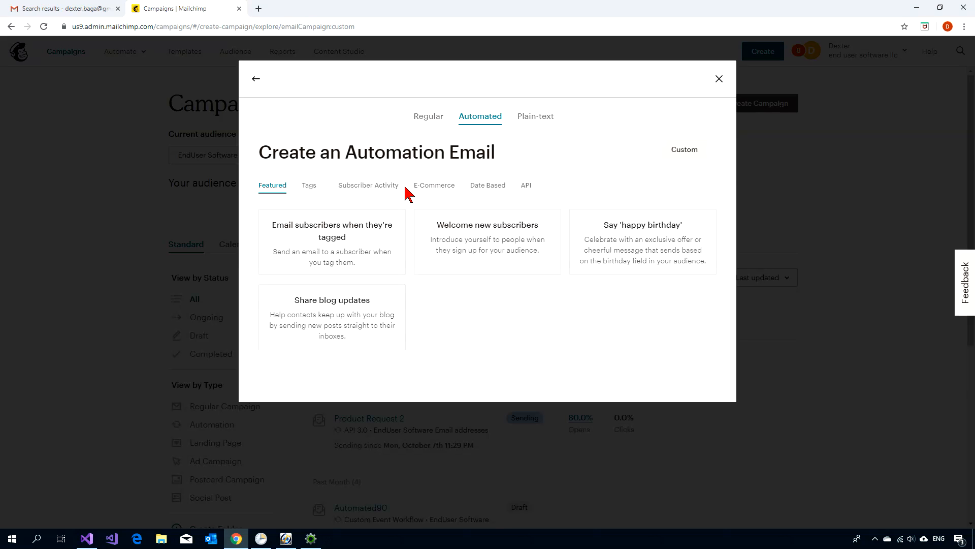
pyautogui.click(526, 186)
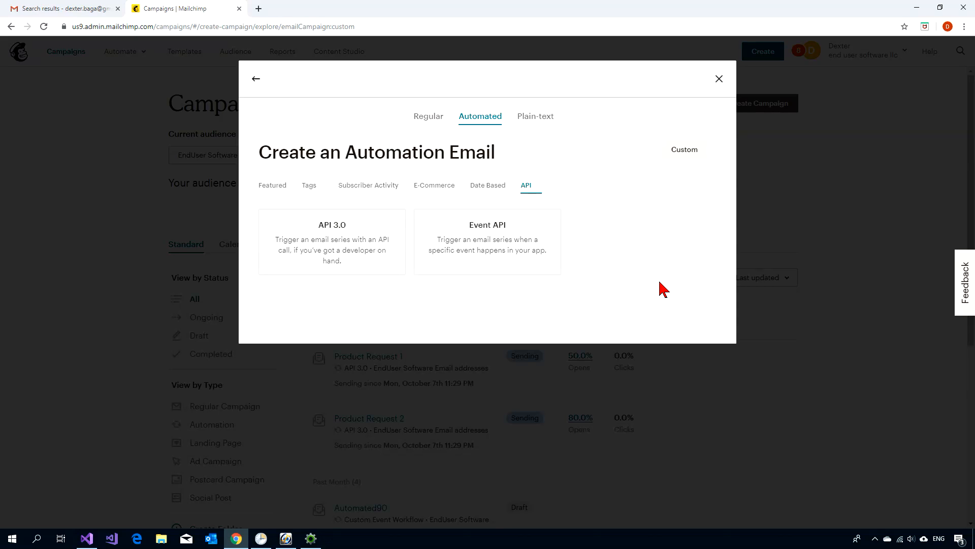
pyautogui.click(321, 246)
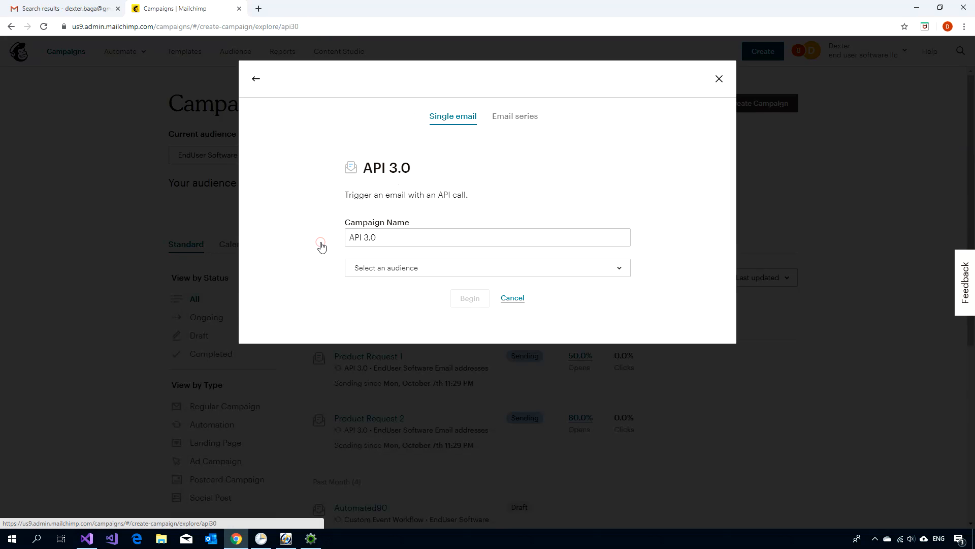
# Name the campaign "Demo Automation", choose the EndUser Software Email addresses audience and begin the automation
pyautogui.click(423, 235)
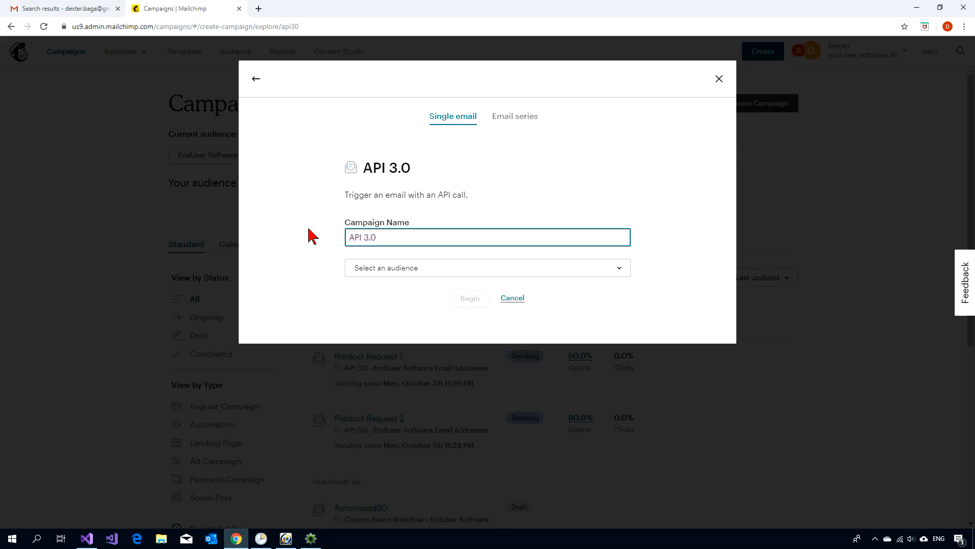
pyautogui.hotkey('ctrl', 'a')
pyautogui.write('Demo Automation')
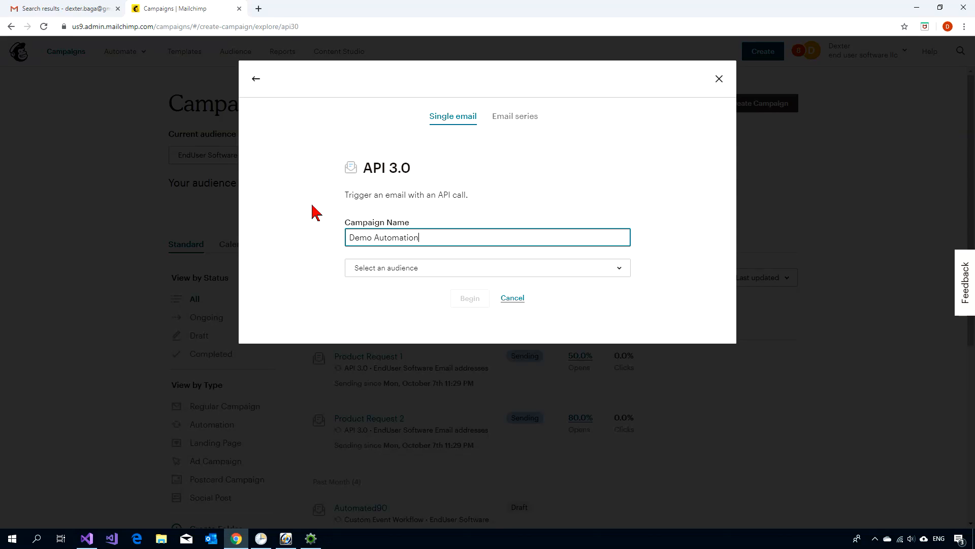
pyautogui.click(625, 274)
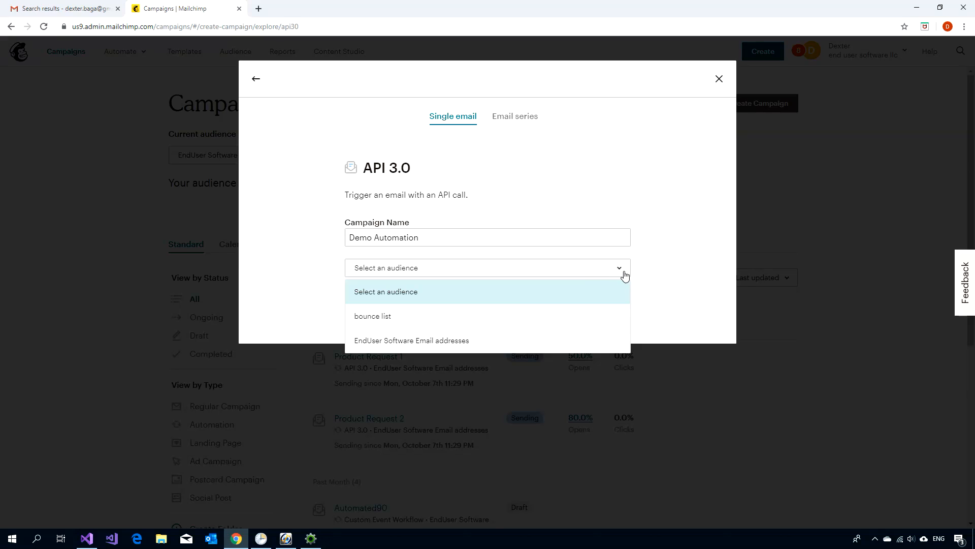
pyautogui.click(388, 344)
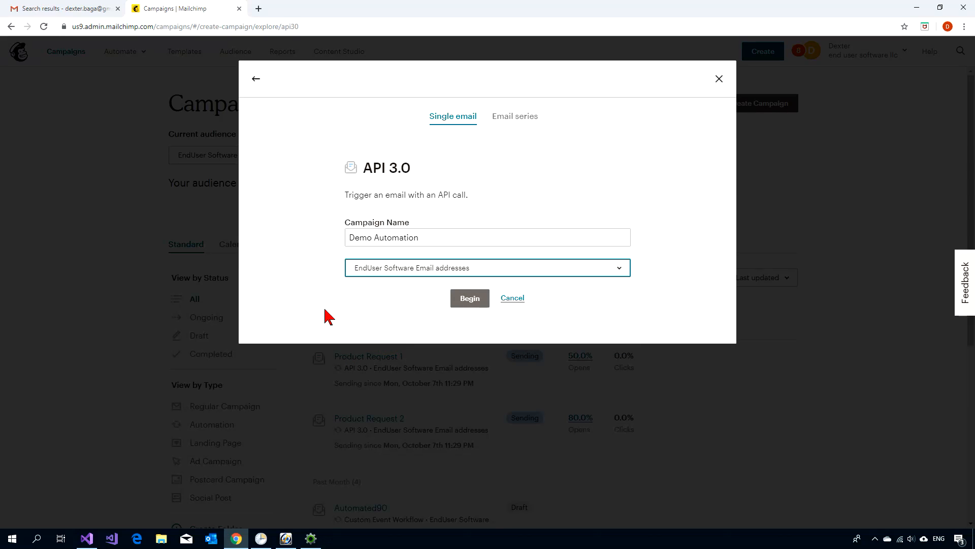
pyautogui.click(468, 300)
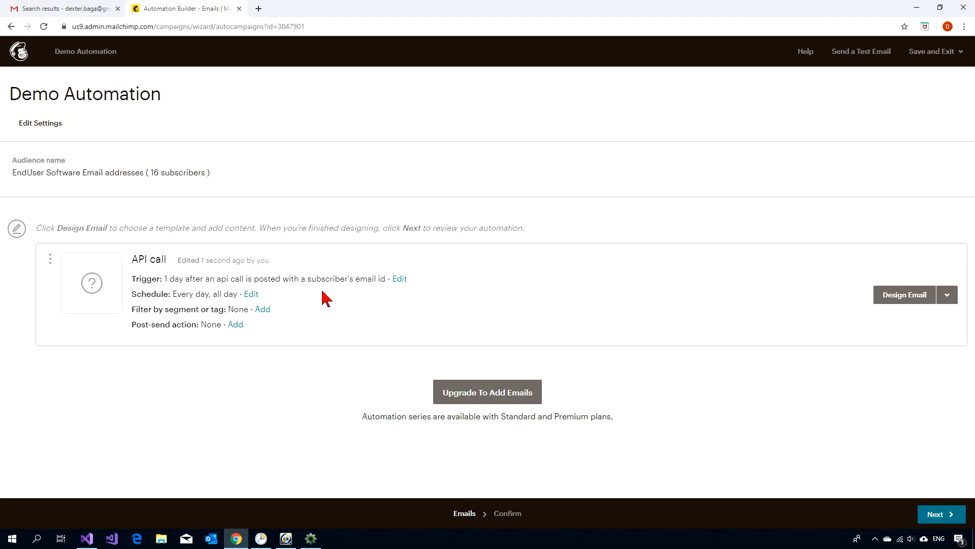
pyautogui.click(401, 279)
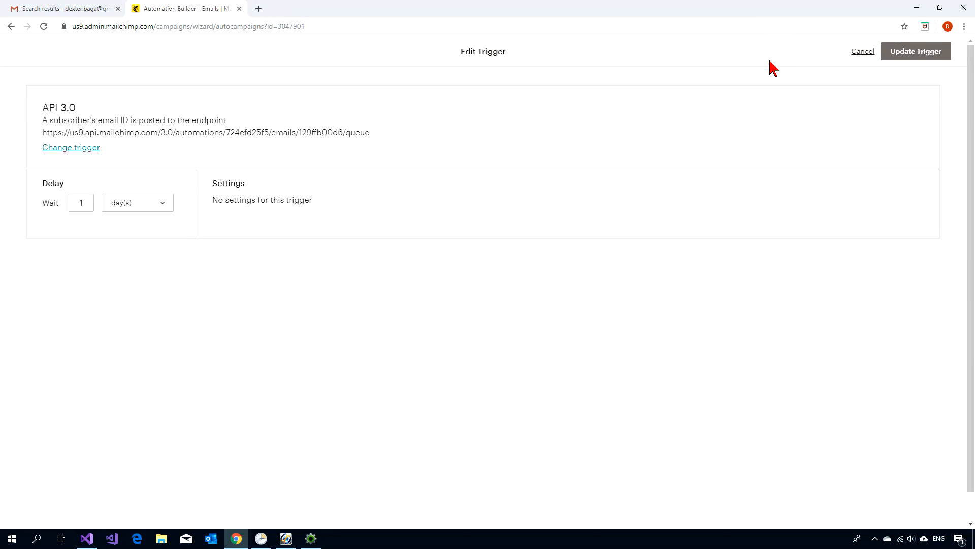
pyautogui.click(151, 205)
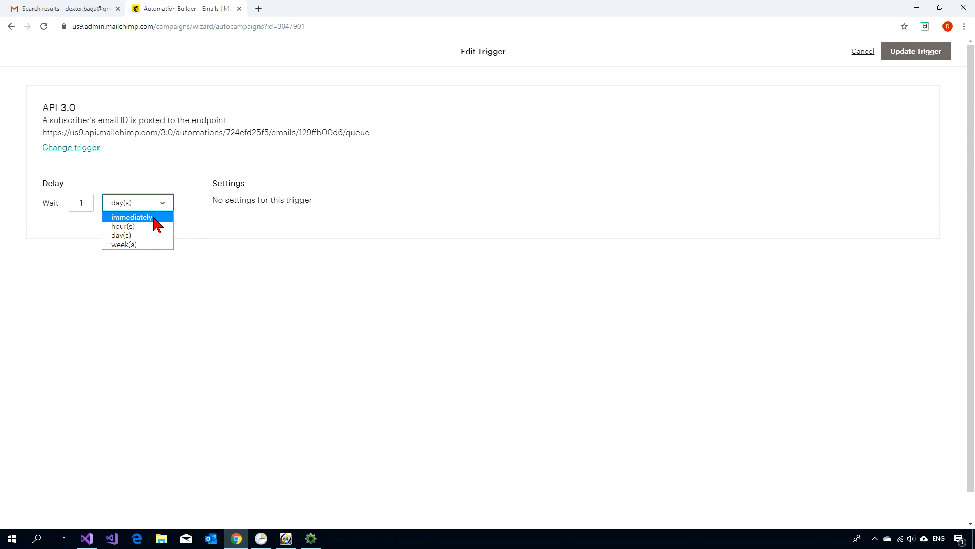
pyautogui.click(126, 226)
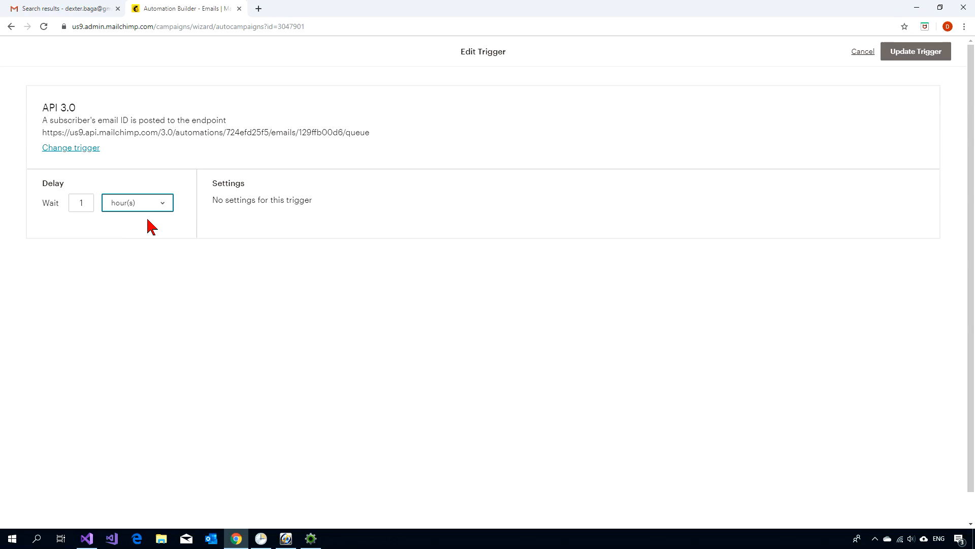
pyautogui.click(159, 205)
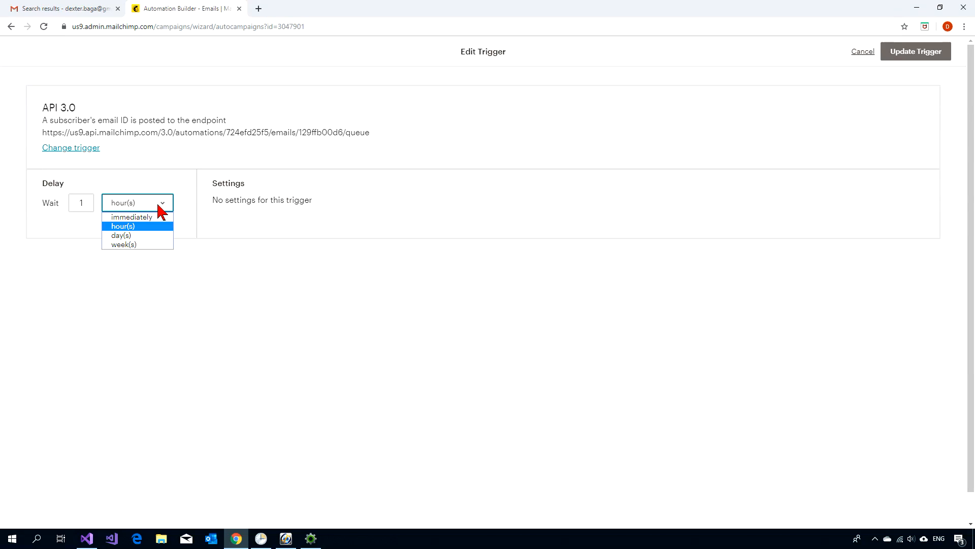
pyautogui.click(176, 187)
pyautogui.click(155, 204)
pyautogui.click(168, 187)
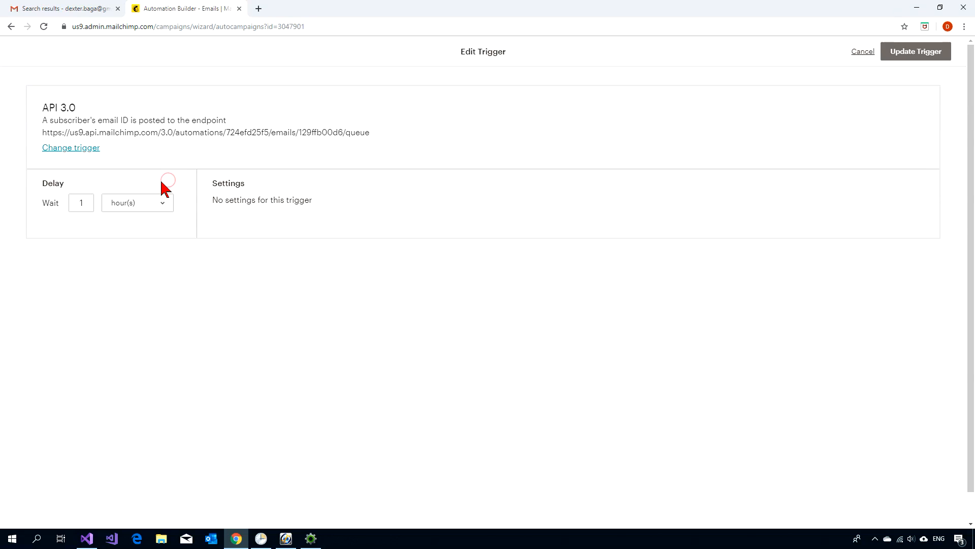
pyautogui.click(160, 204)
pyautogui.click(189, 169)
pyautogui.click(858, 51)
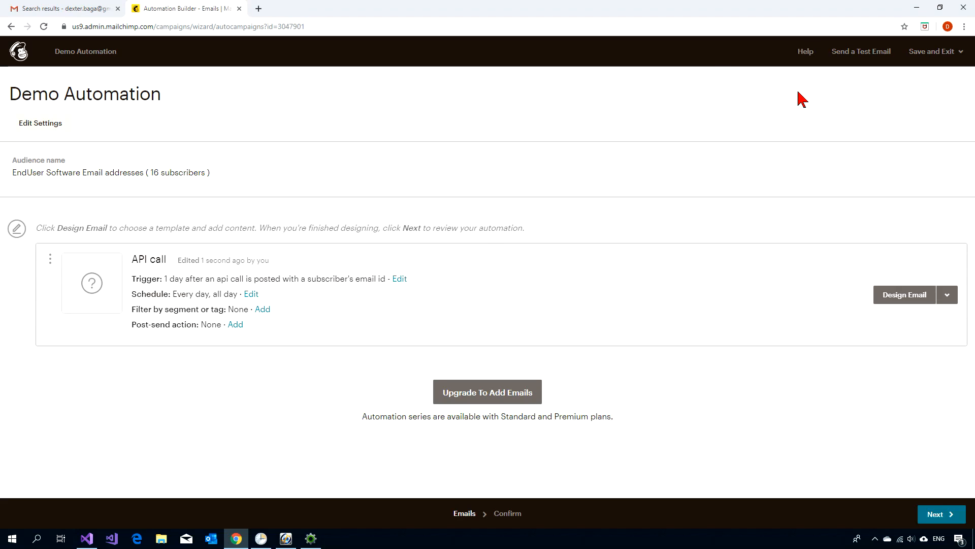
# Resolve the API call email's missing subject line from the confirmation checklist by setting the subject to "Welcome Letter", and continue to the template choice
pyautogui.click(938, 515)
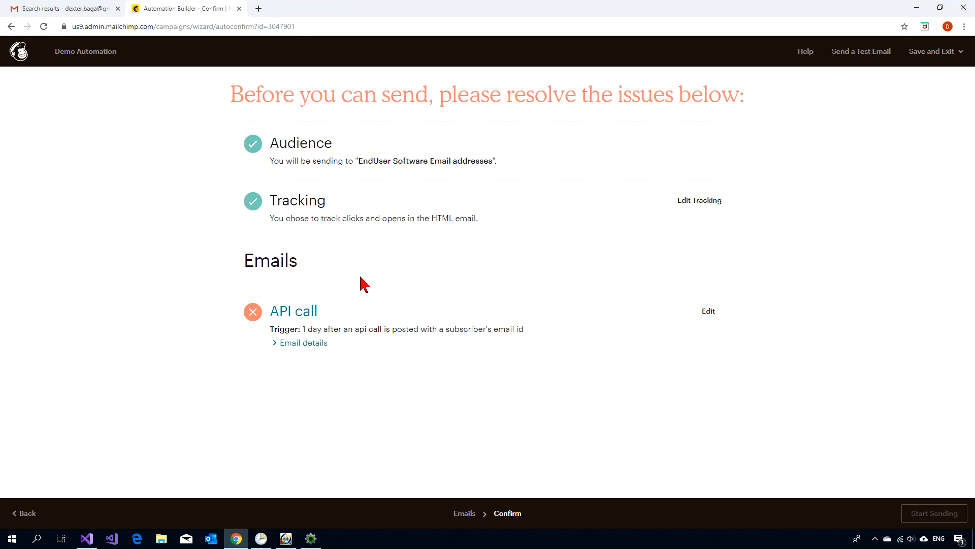
pyautogui.click(314, 351)
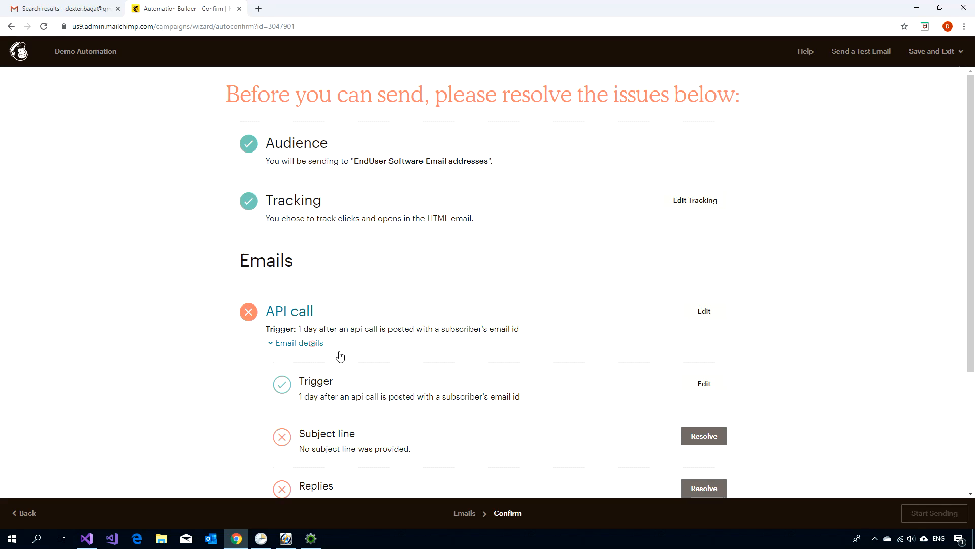
pyautogui.scroll(-2, 571, 374)
pyautogui.scroll(-1, 569, 374)
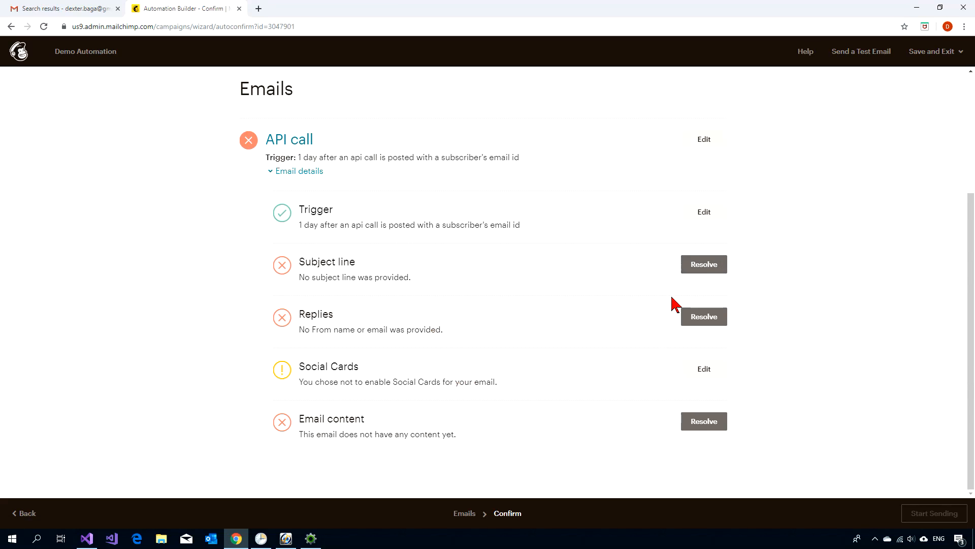
pyautogui.click(696, 266)
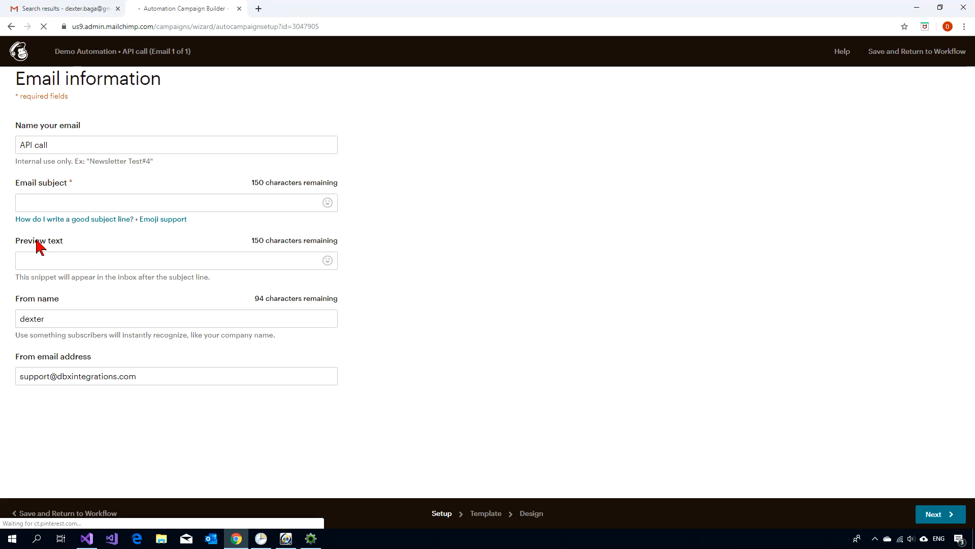
pyautogui.click(78, 203)
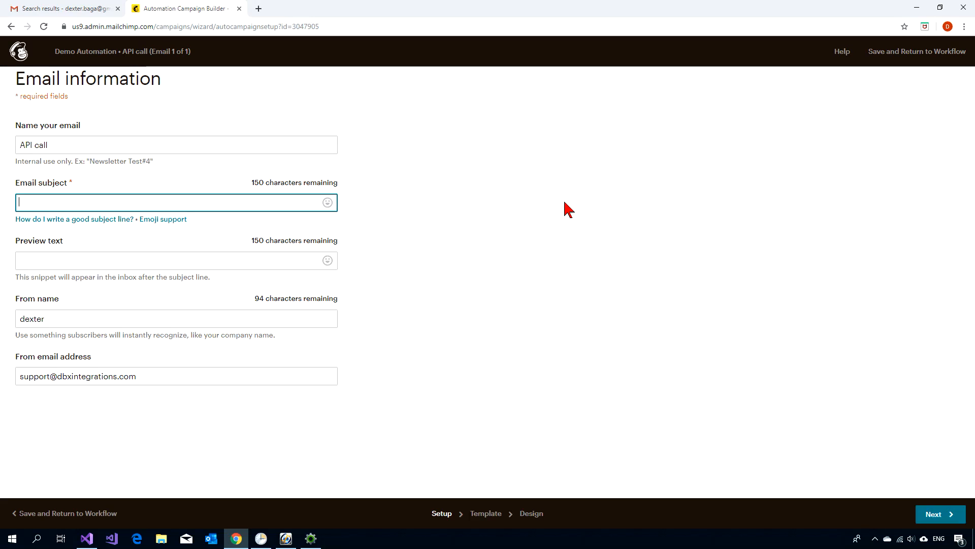
pyautogui.write('Welcome ')
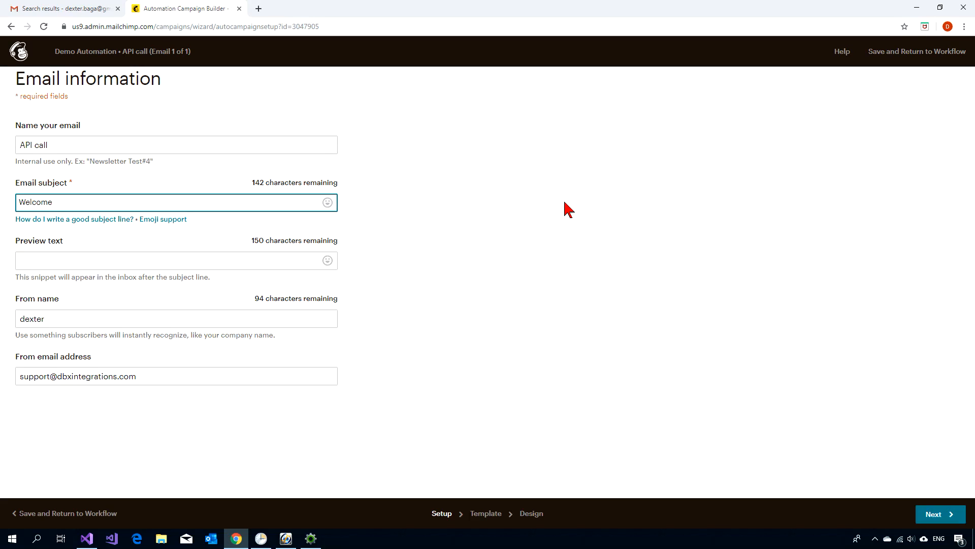
pyautogui.write('Letter')
pyautogui.click(937, 515)
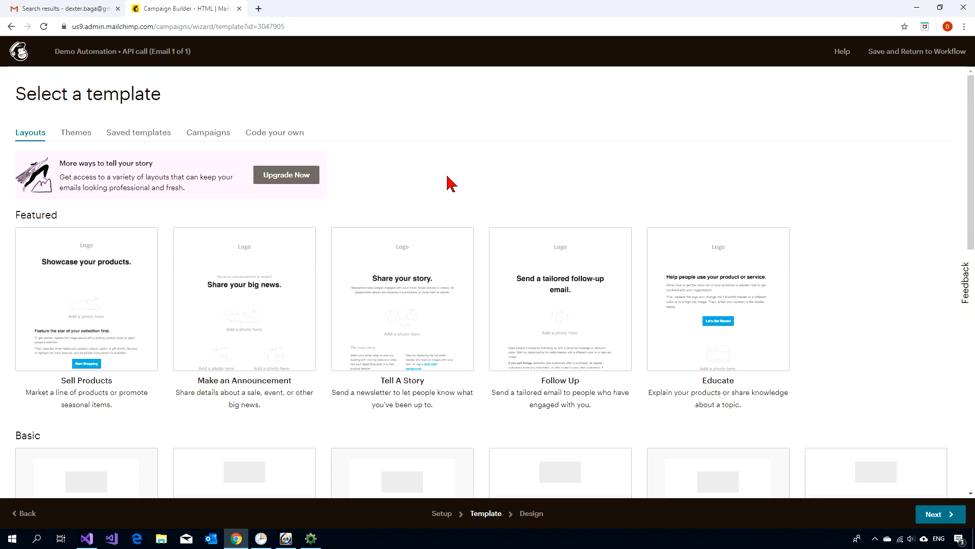
# Choose the Simple Text template from the Basic layouts for the email
pyautogui.scroll(-4, 455, 187)
pyautogui.scroll(-2, 339, 397)
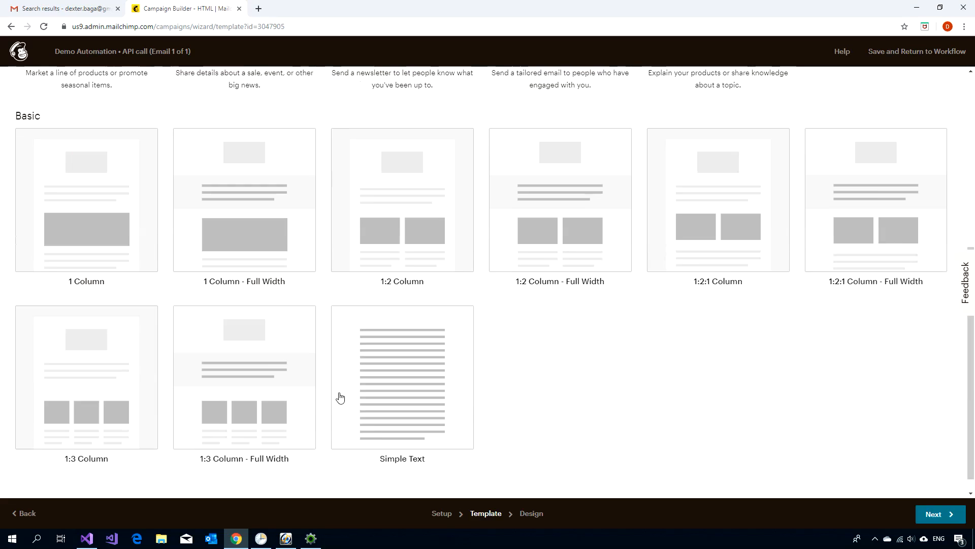
pyautogui.click(394, 351)
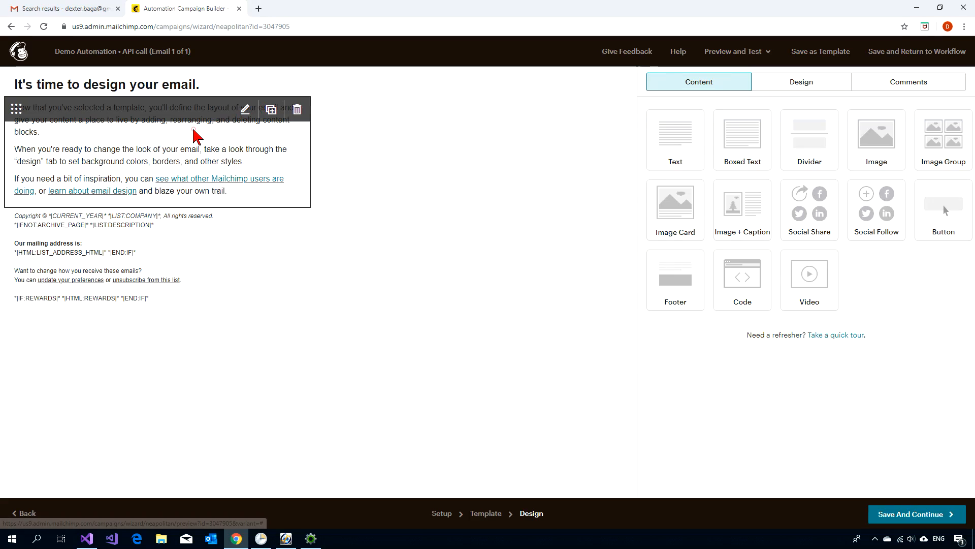
# Replace the email's body text block with "Welcome to the demo!" and save the block
pyautogui.click(193, 131)
pyautogui.click(788, 250)
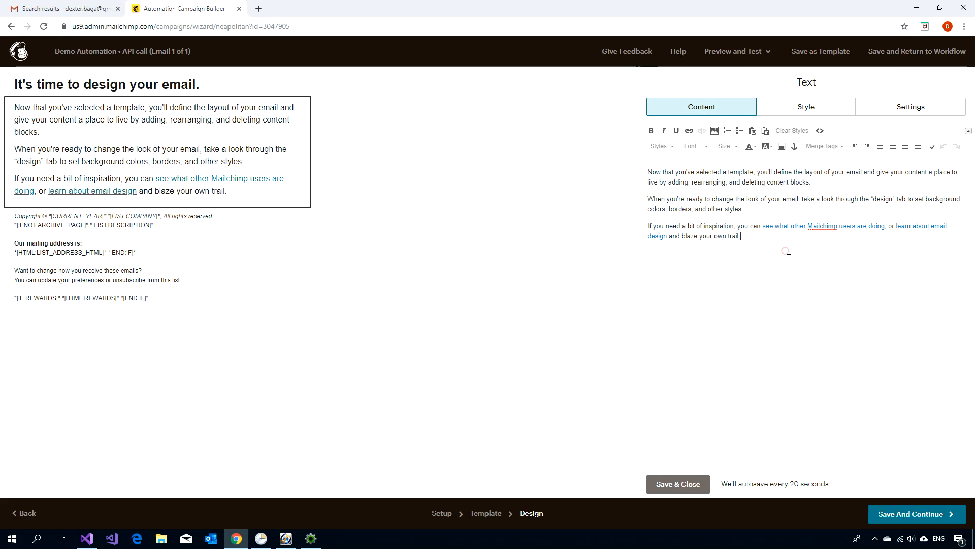
pyautogui.moveTo(788, 251); pyautogui.dragTo(525, 145)
pyautogui.write('We')
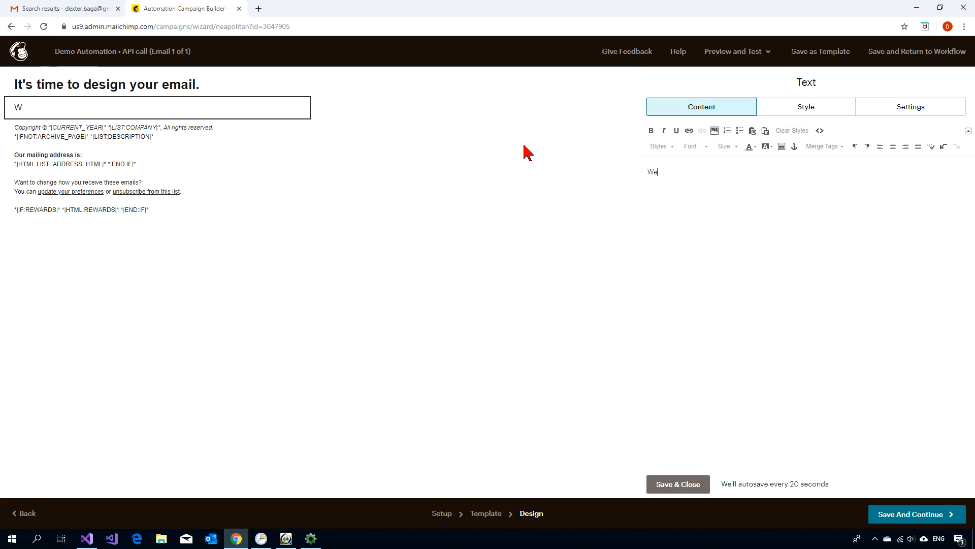
pyautogui.write('lcome to the demo!')
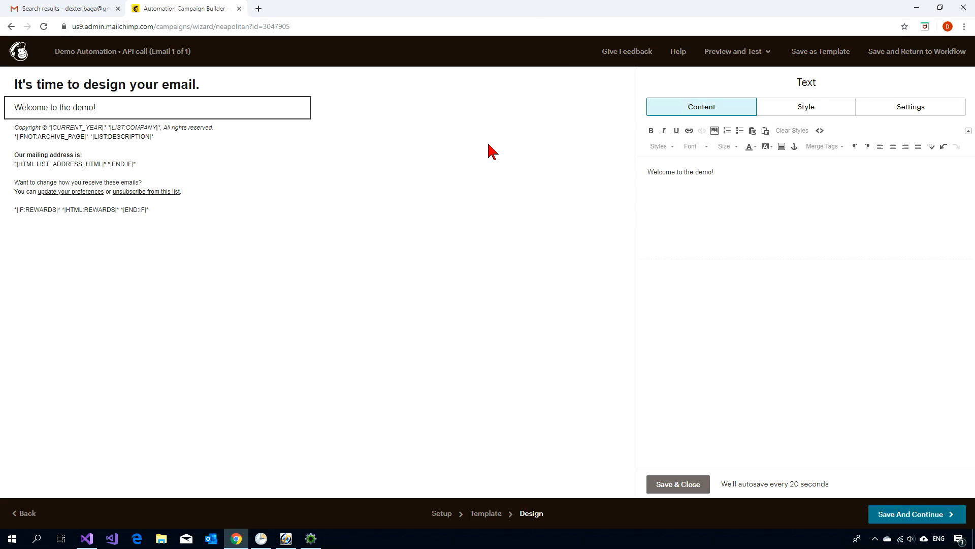
pyautogui.click(678, 484)
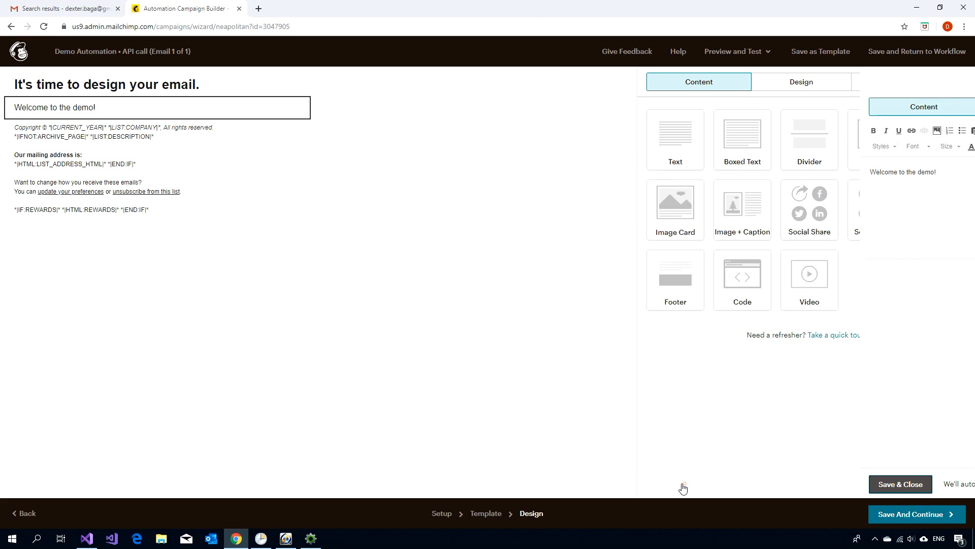
# Save the email design, review the API call email's details on the confirmation checklist and open the default text content issue for resolving
pyautogui.click(886, 514)
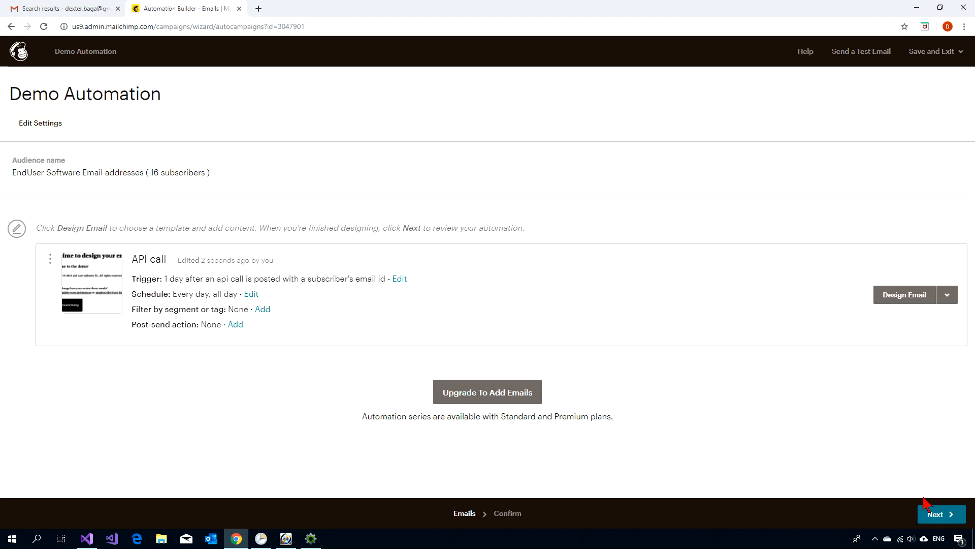
pyautogui.click(933, 513)
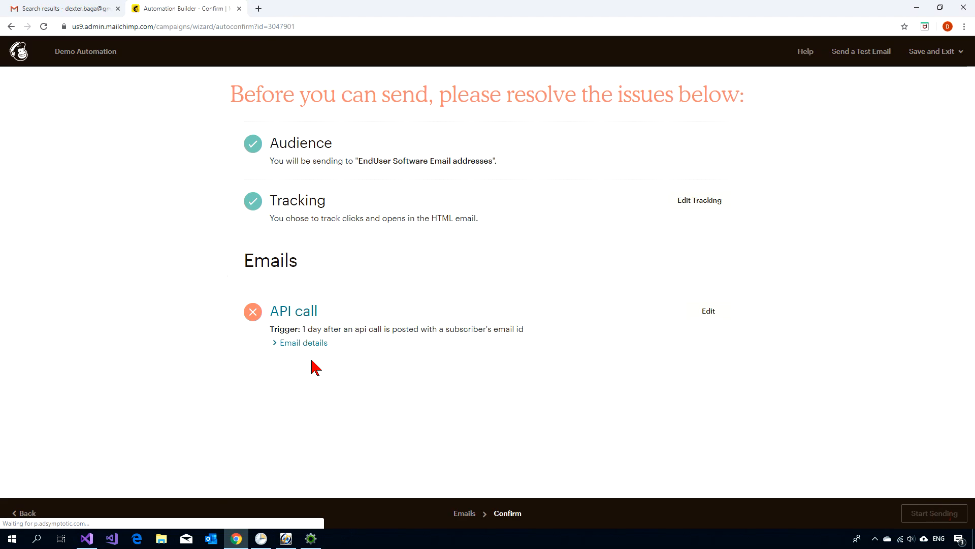
pyautogui.click(303, 343)
pyautogui.scroll(-6, 436, 354)
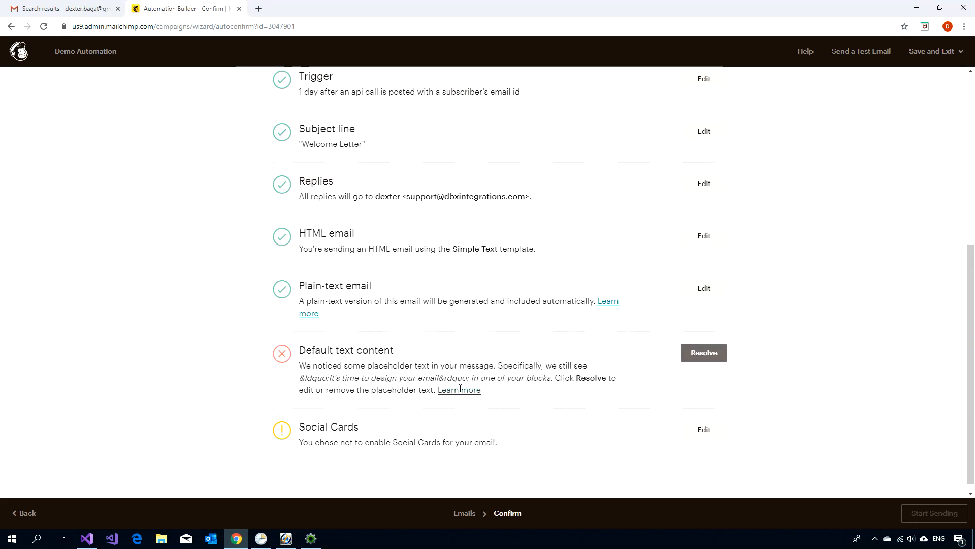
pyautogui.click(706, 352)
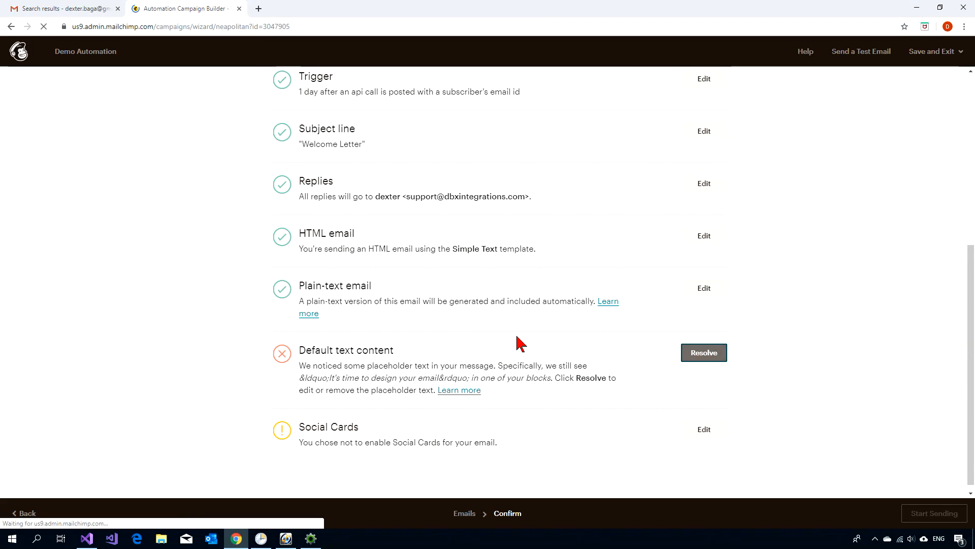
# Replace the placeholder heading "It's time to design your email." with "Hurry" and save the block
pyautogui.moveTo(229, 213)
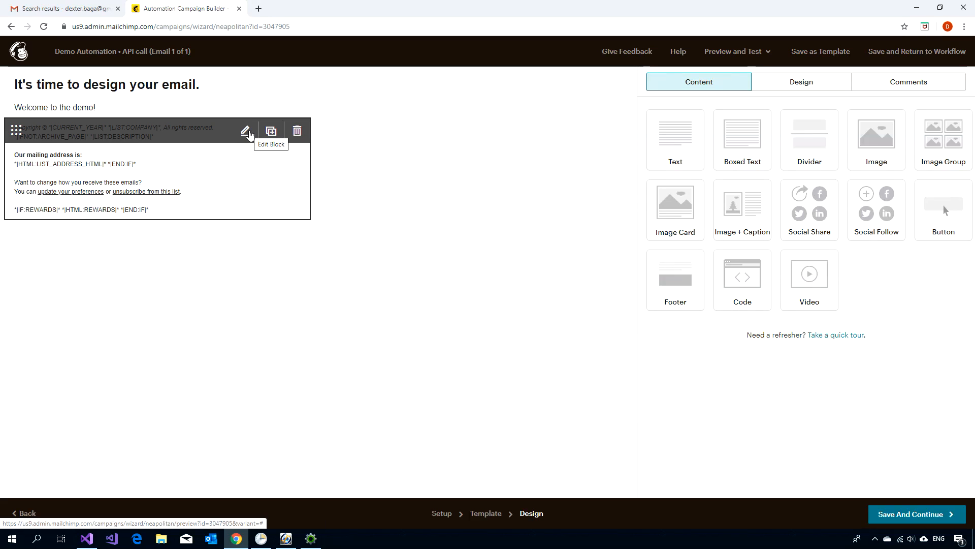
pyautogui.moveTo(155, 77)
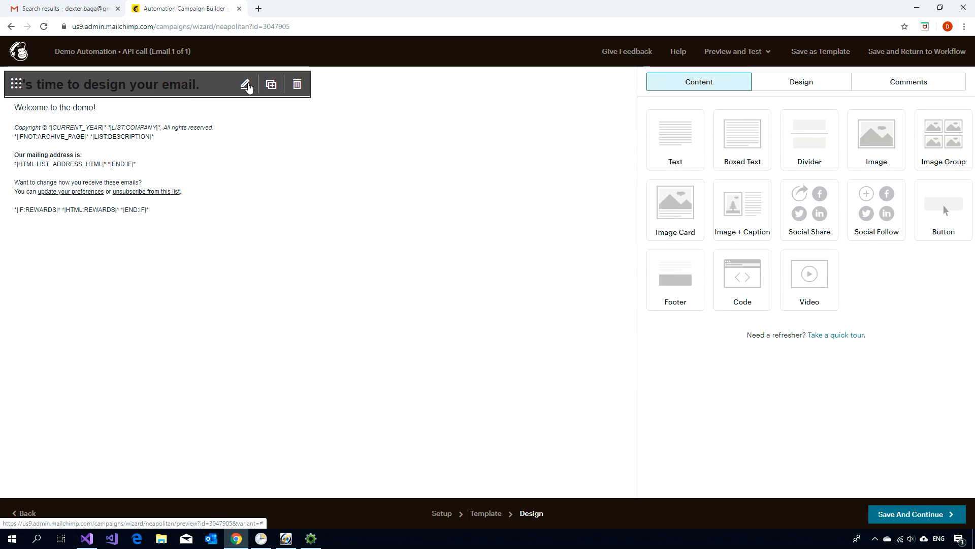
pyautogui.click(245, 83)
pyautogui.tripleClick(841, 179)
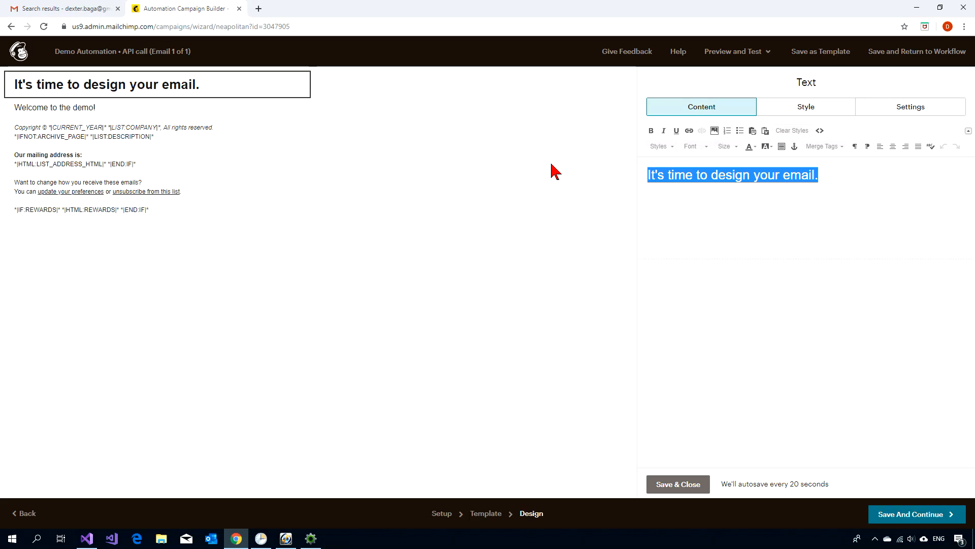
pyautogui.write('Hurry')
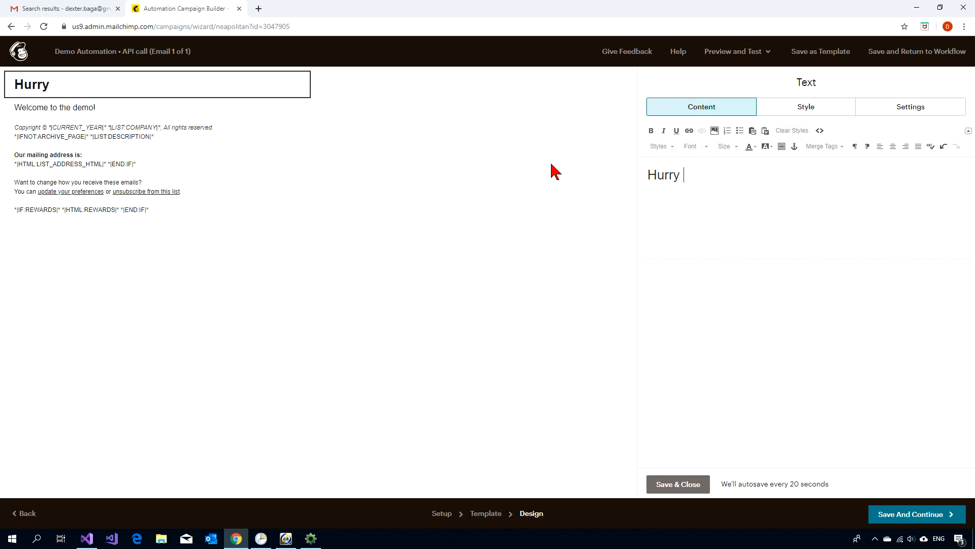
pyautogui.press('BackSpace')
pyautogui.click(911, 522)
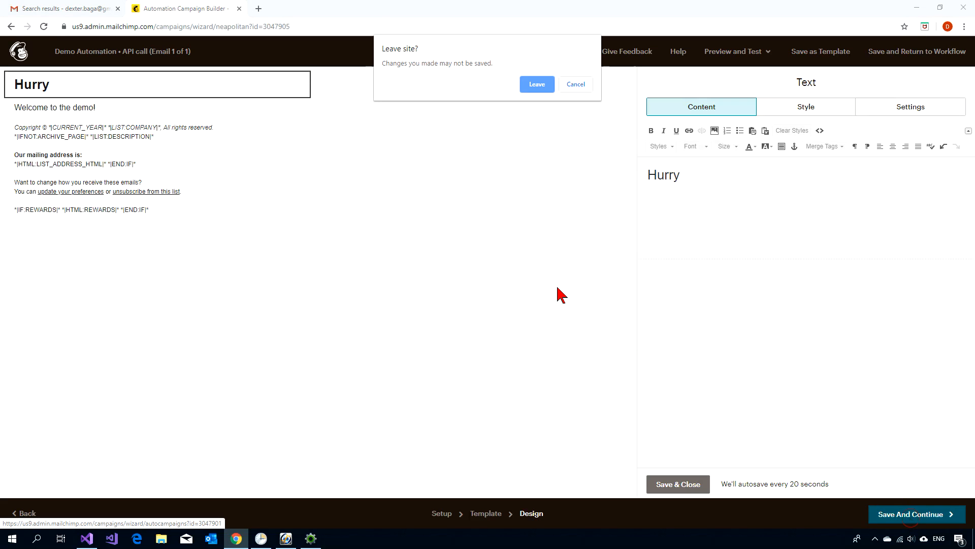
pyautogui.click(576, 84)
pyautogui.click(678, 484)
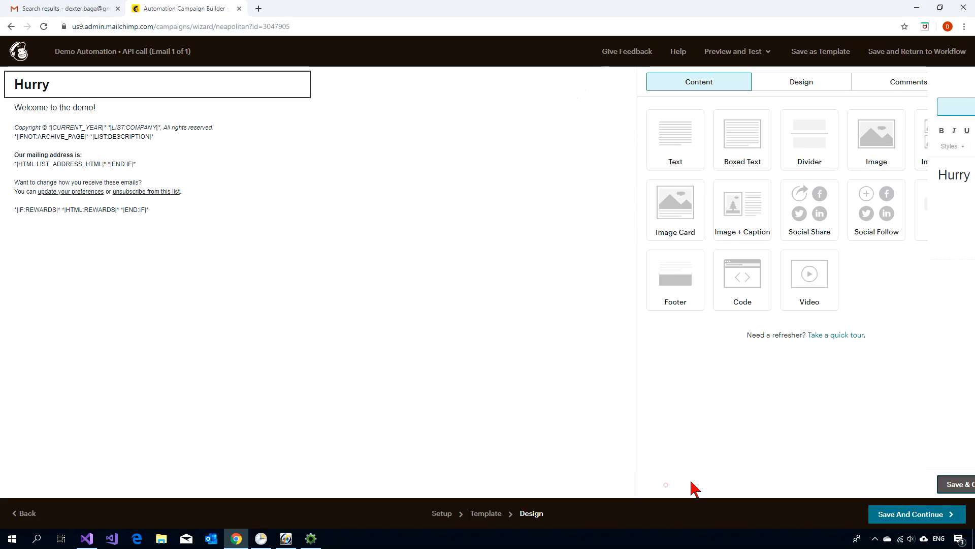
# Continue through the confirmation, start sending the Demo Automation workflow and return to the campaigns list
pyautogui.click(911, 514)
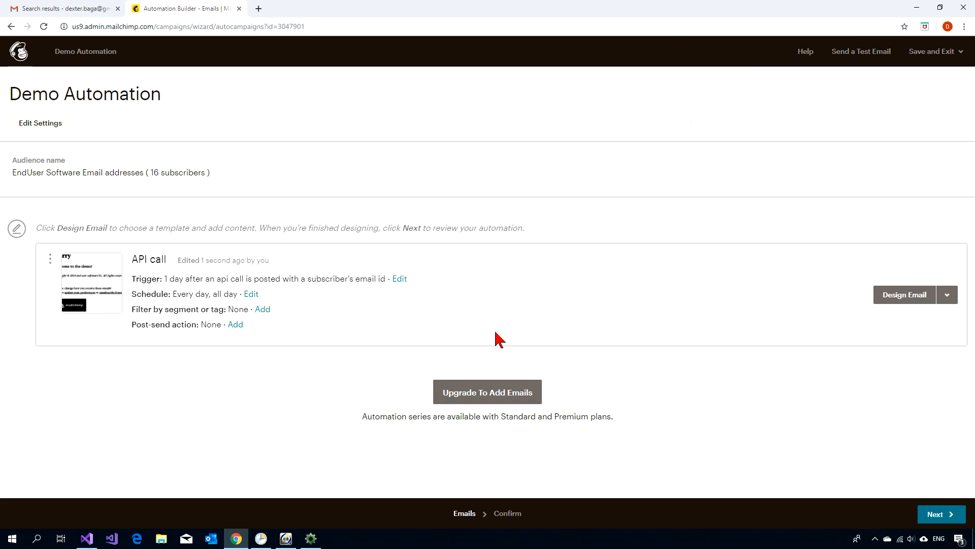
pyautogui.click(941, 515)
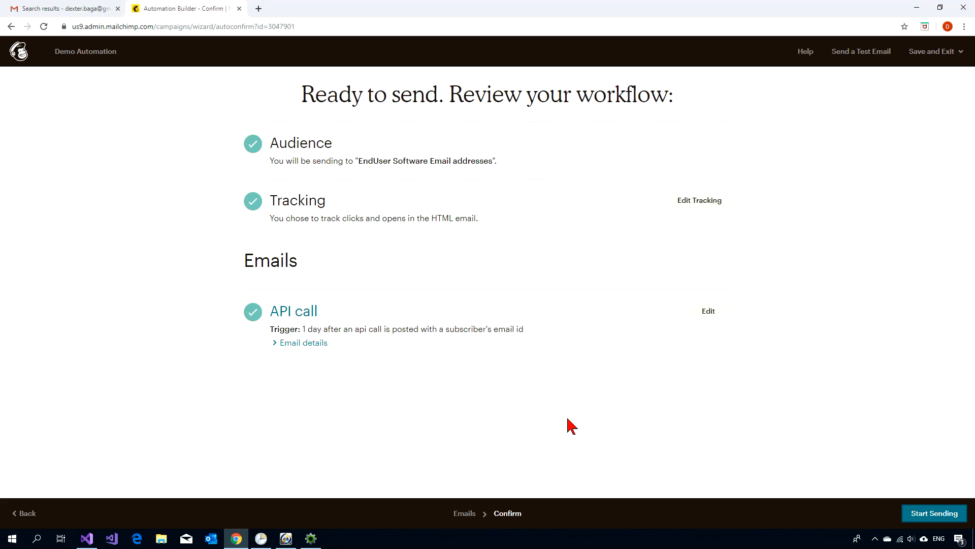
pyautogui.click(925, 513)
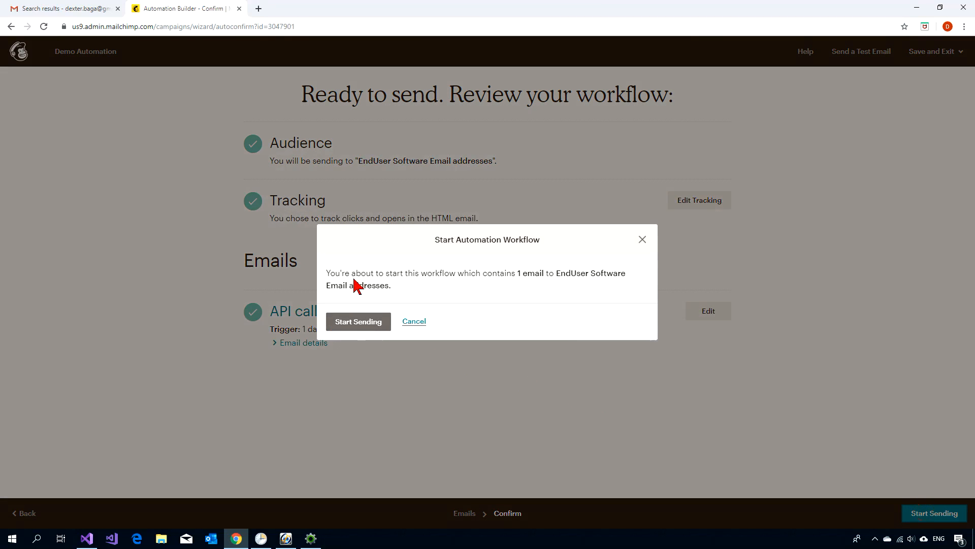
pyautogui.click(356, 323)
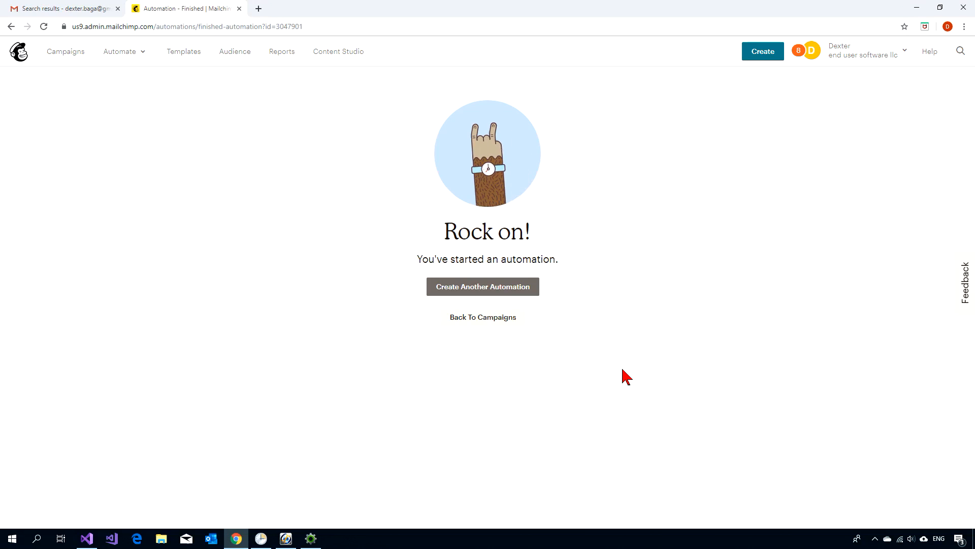
pyautogui.click(495, 317)
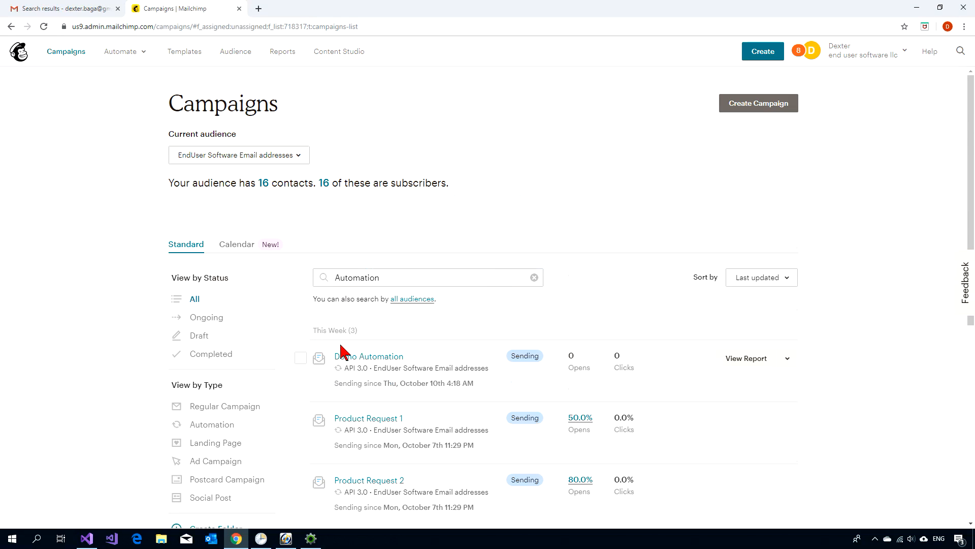
pyautogui.scroll(-2, 343, 353)
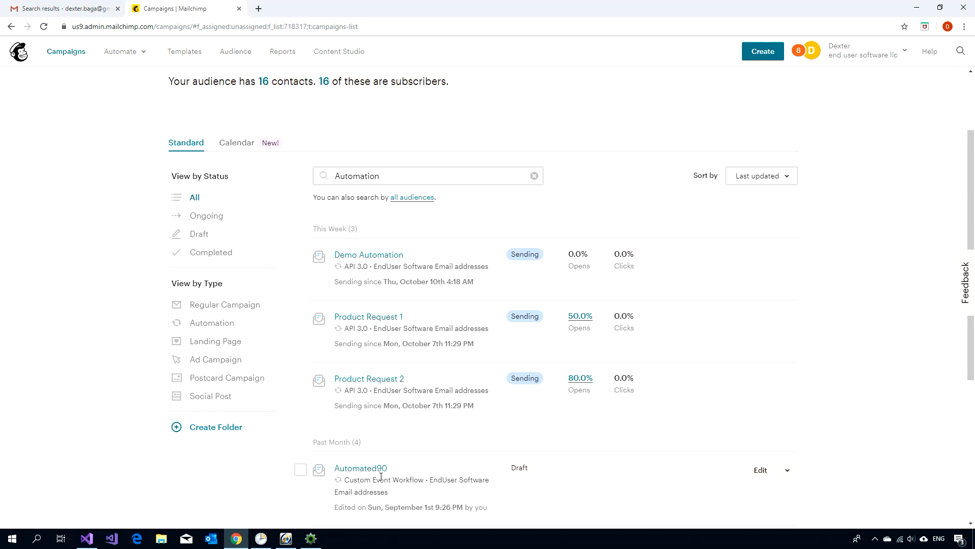
# Switch to DBX MailChimp Connect Automation, minimize the browser, and start a new automation trigger for Demo Automation
pyautogui.click(311, 538)
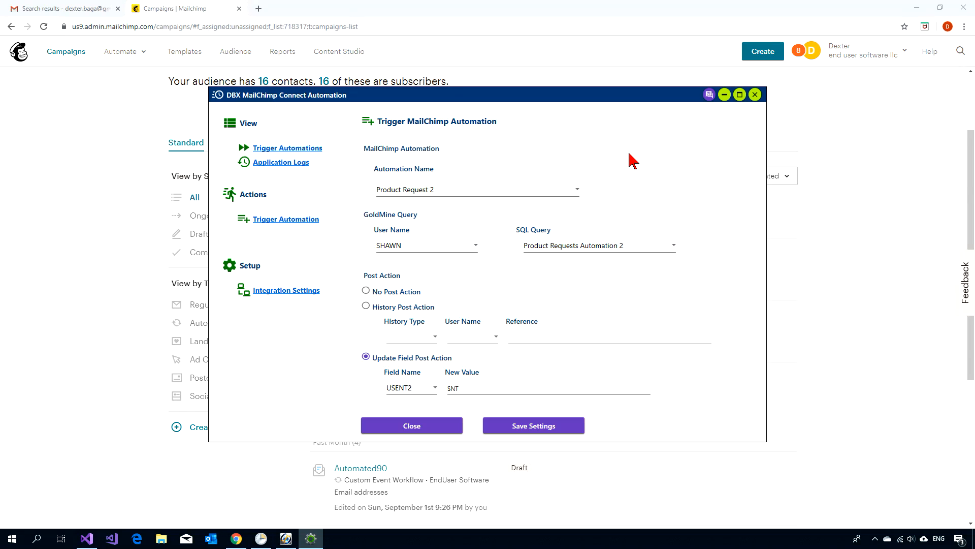
pyautogui.click(917, 8)
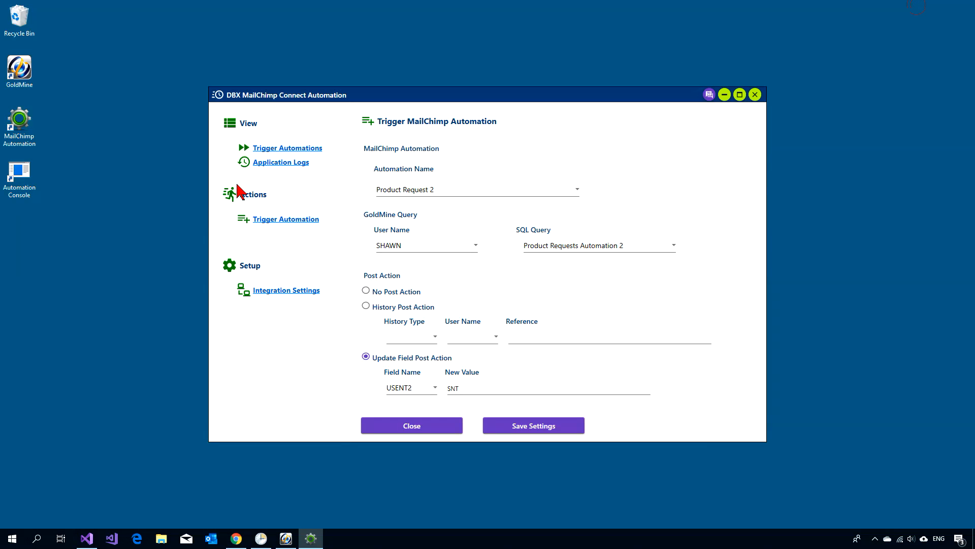
pyautogui.click(280, 223)
pyautogui.click(577, 192)
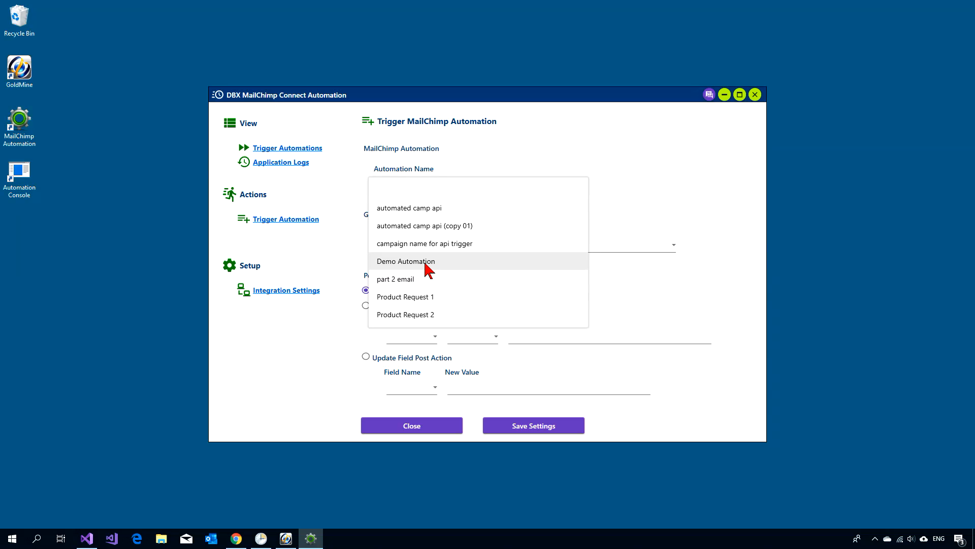
pyautogui.click(672, 148)
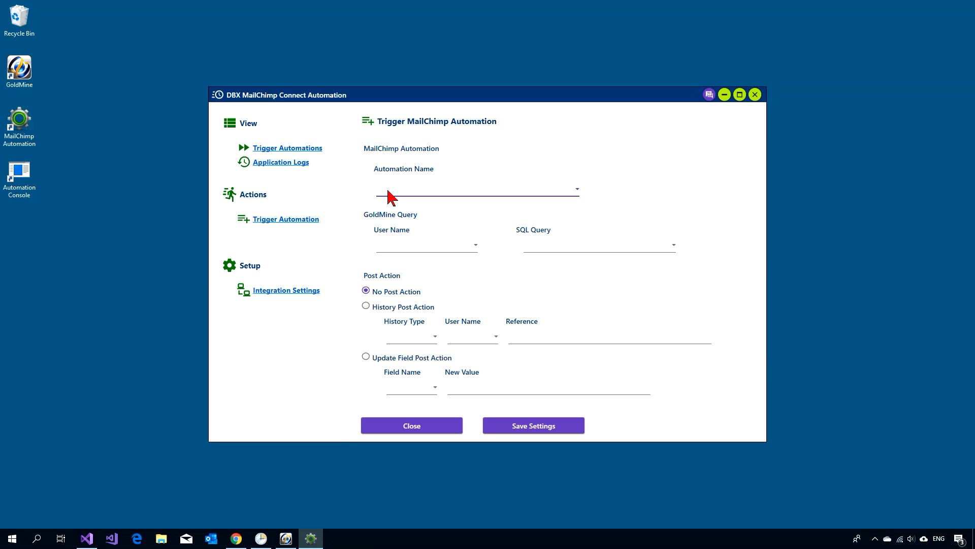
pyautogui.click(551, 192)
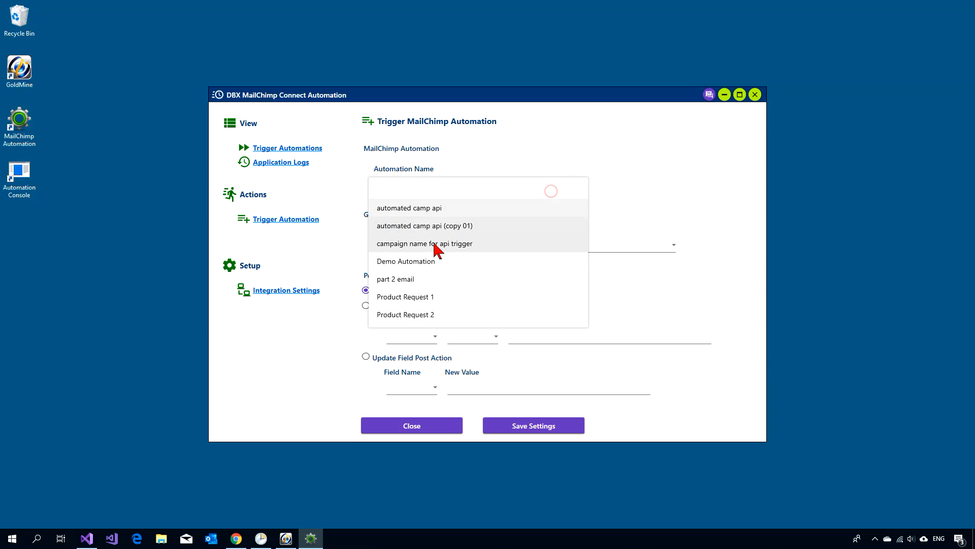
pyautogui.click(406, 261)
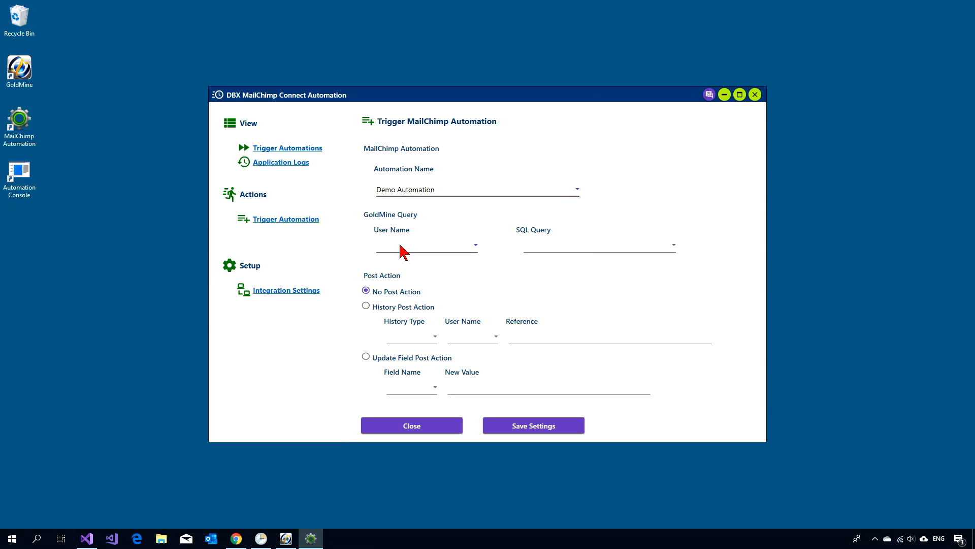
# Set the trigger's GoldMine query to the listed GoldMine user's SQL query Product Requests Automation 1
pyautogui.click(471, 248)
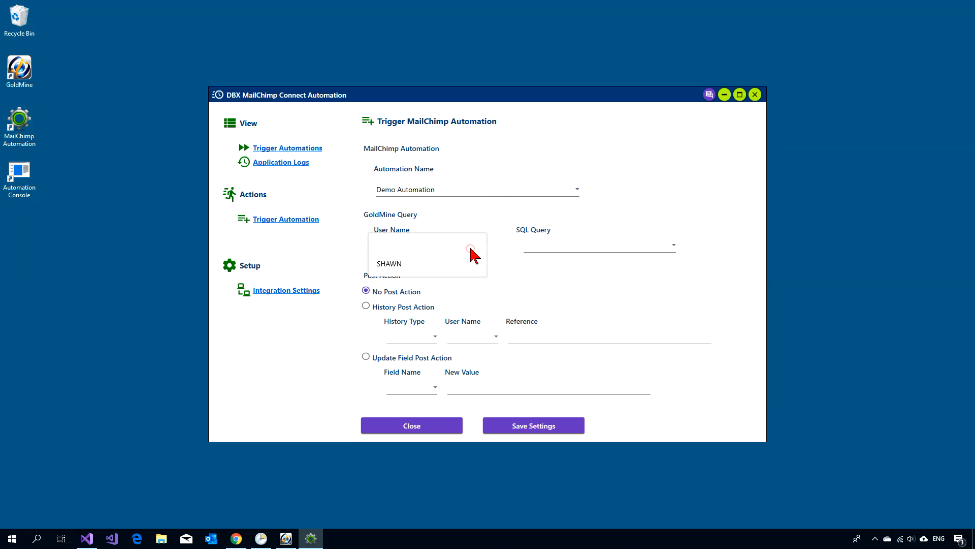
pyautogui.click(415, 264)
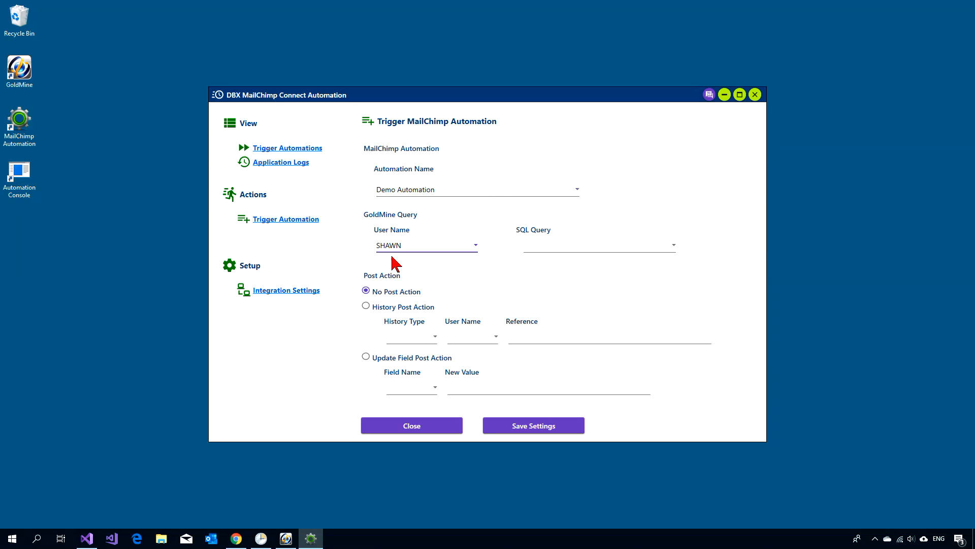
pyautogui.click(531, 248)
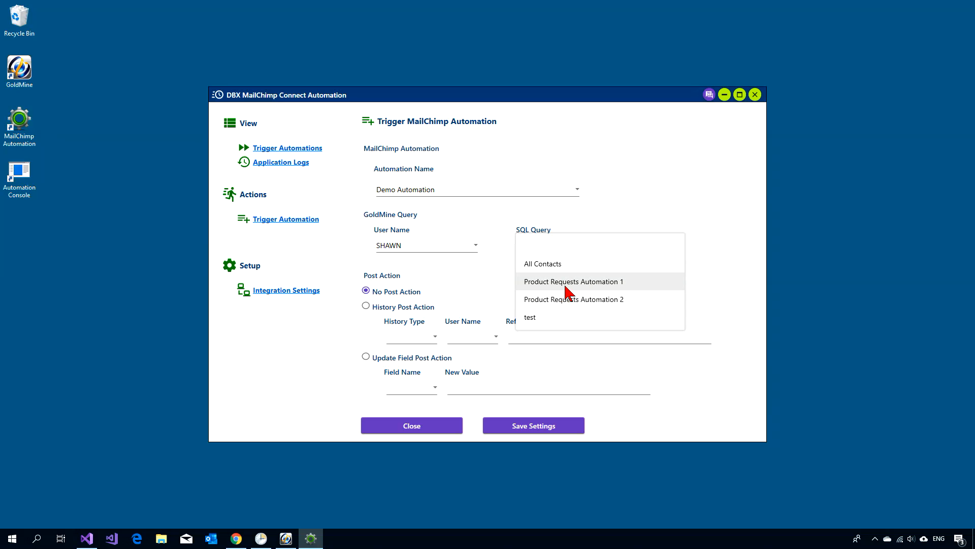
pyautogui.click(567, 287)
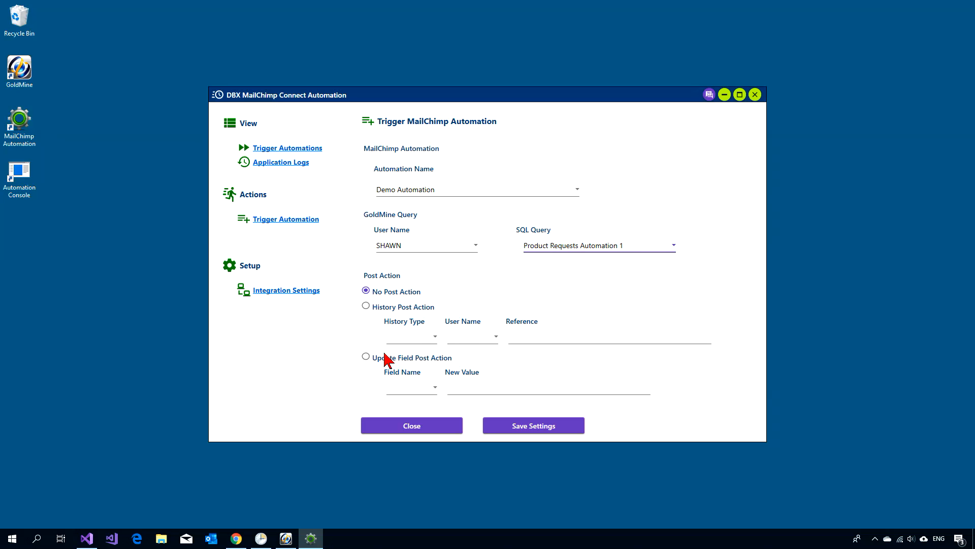
# Set the Update Field Post Action to write "x" to field USERDEF10, and save the trigger settings
pyautogui.click(367, 358)
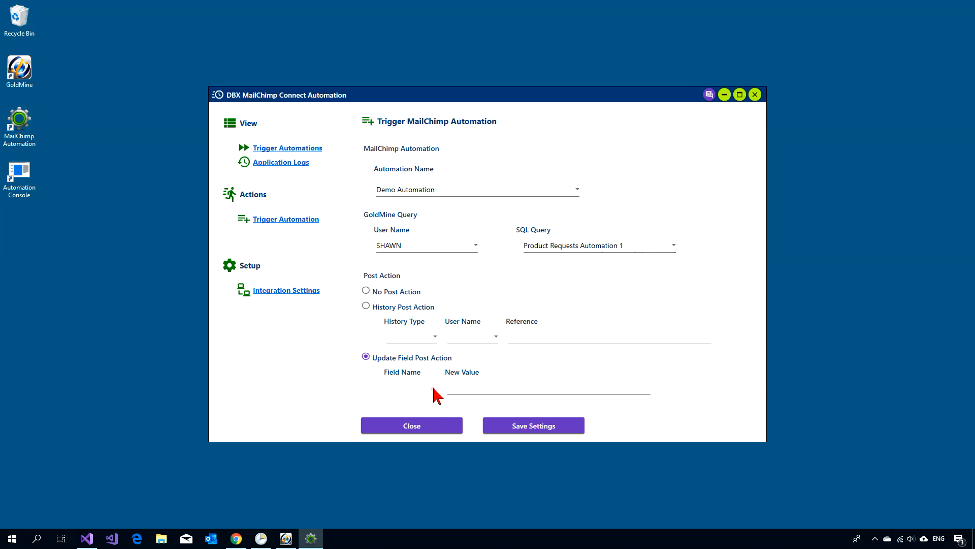
pyautogui.click(434, 390)
pyautogui.moveTo(442, 245); pyautogui.dragTo(446, 315)
pyautogui.click(406, 313)
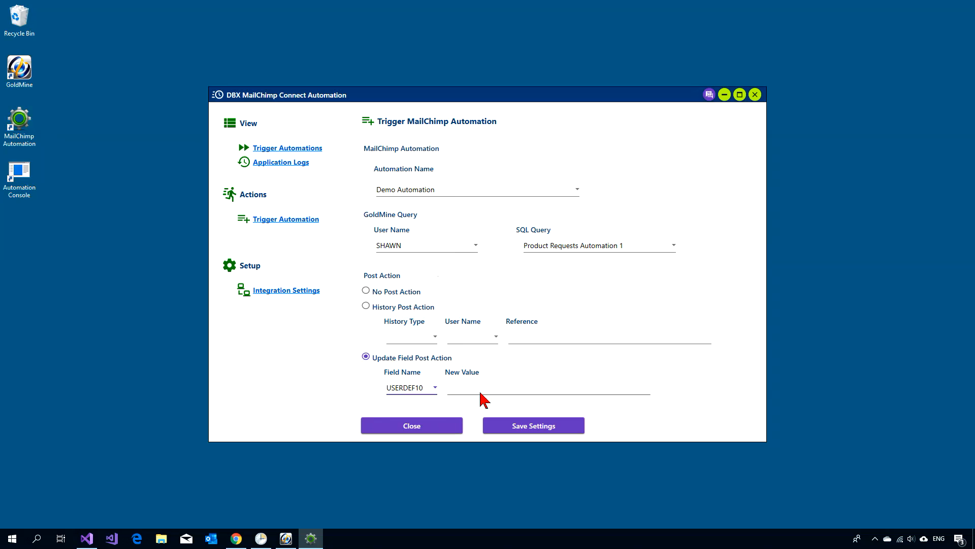
pyautogui.click(483, 389)
pyautogui.click(533, 428)
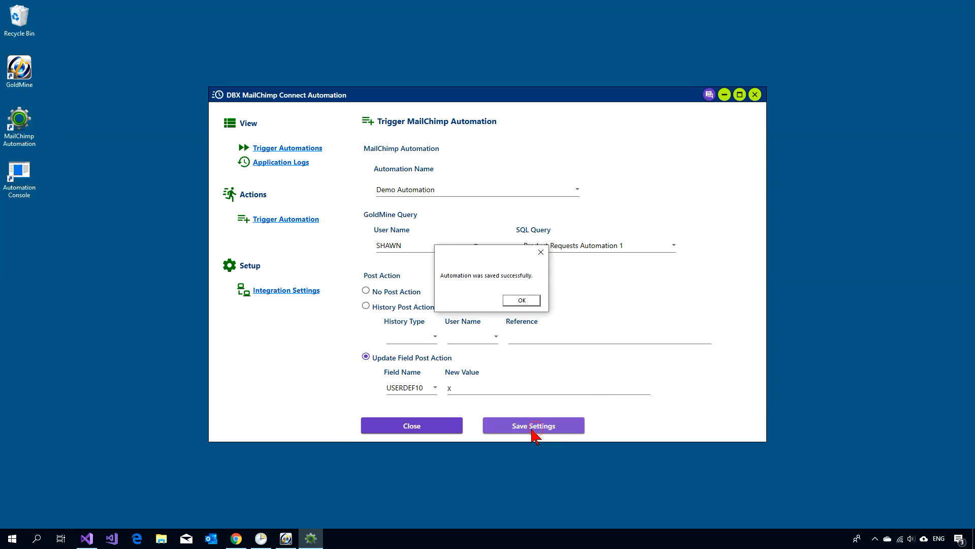
pyautogui.click(523, 302)
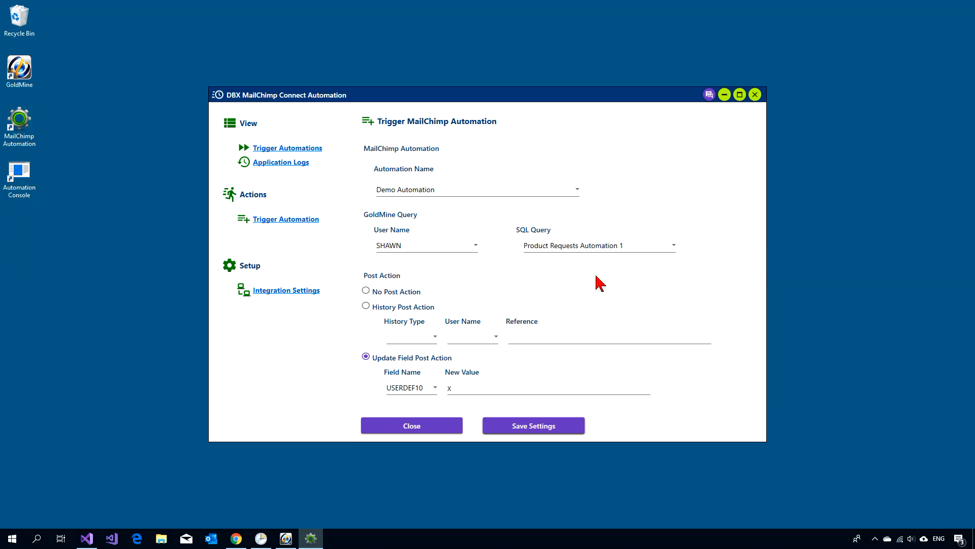
# Delete the Demo Automation entry from the trigger automations list and confirm the deletion
pyautogui.click(269, 151)
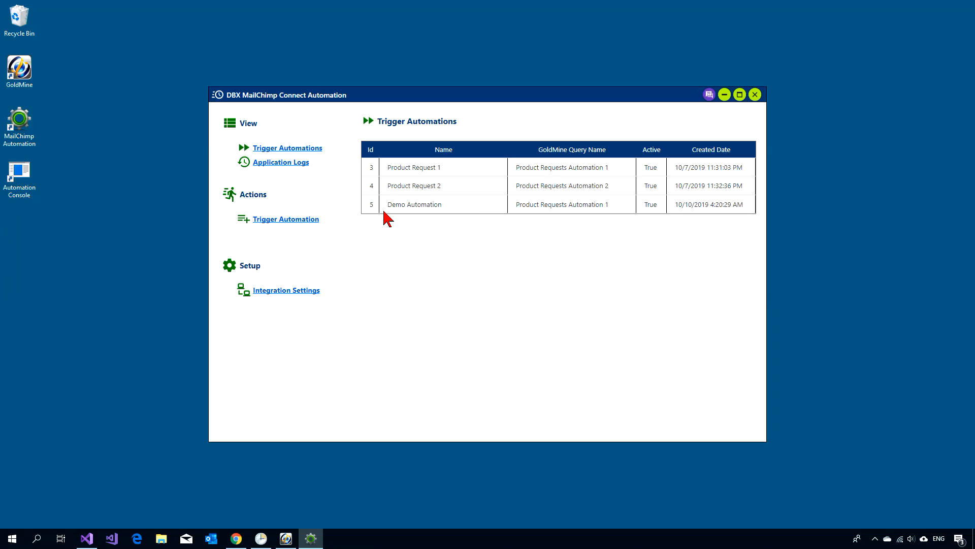
pyautogui.click(449, 208)
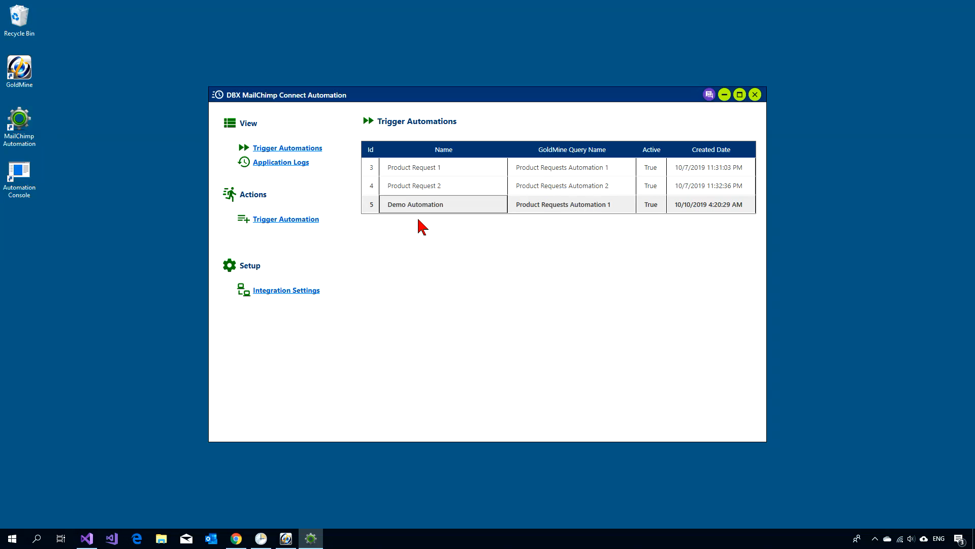
pyautogui.rightClick(403, 208)
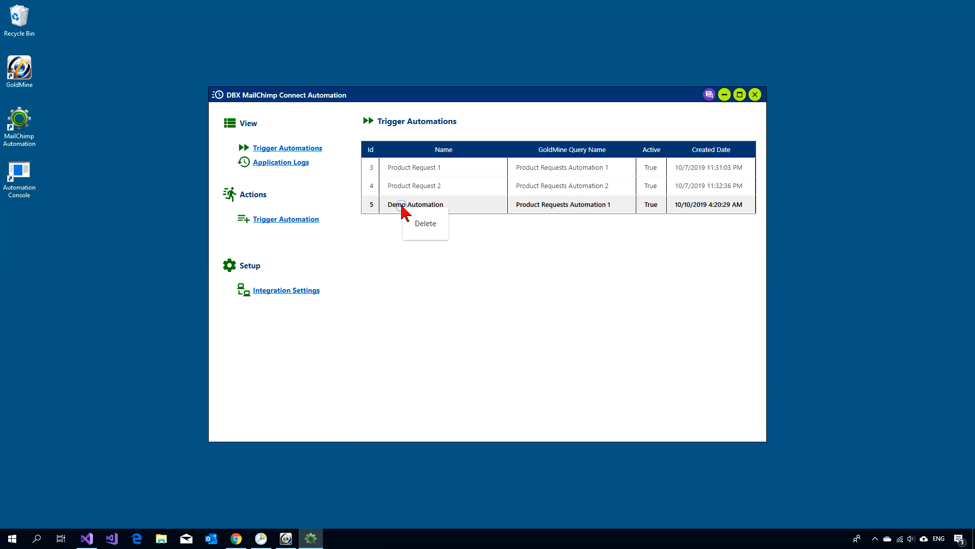
pyautogui.click(425, 224)
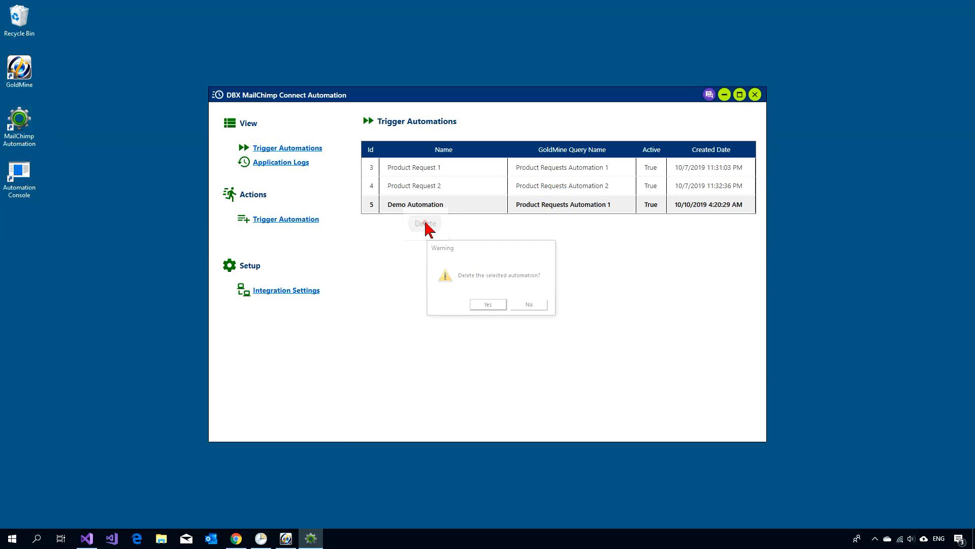
pyautogui.click(479, 302)
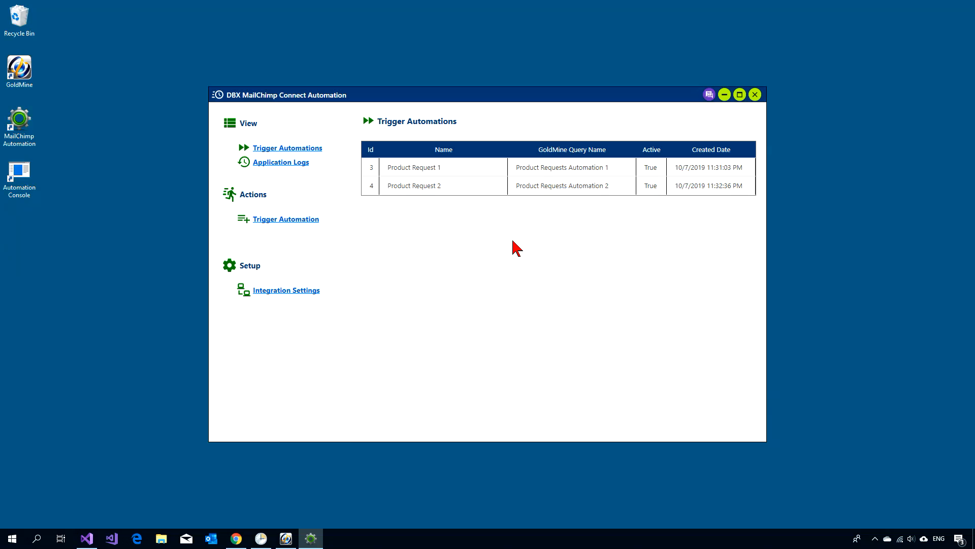
# View the Product Request 1 trigger's settings, and switch to GoldMine to open the SQL Query page of Filters and Groups
pyautogui.doubleClick(451, 172)
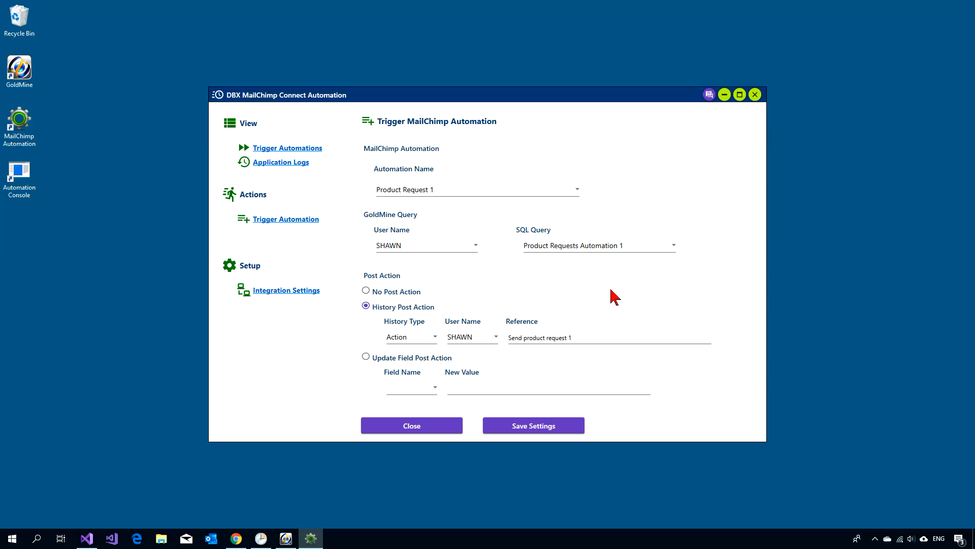
pyautogui.doubleClick(21, 76)
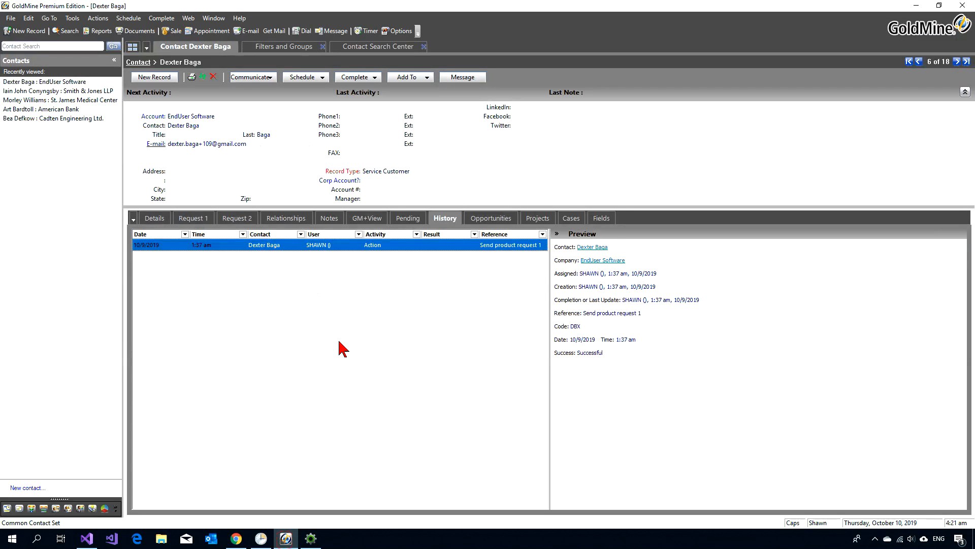
pyautogui.click(146, 128)
pyautogui.click(285, 48)
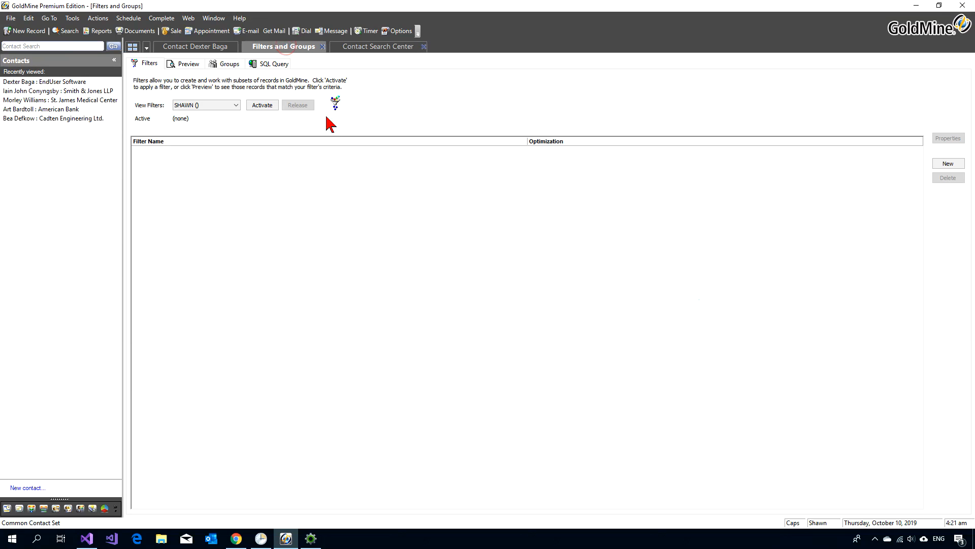
pyautogui.click(283, 64)
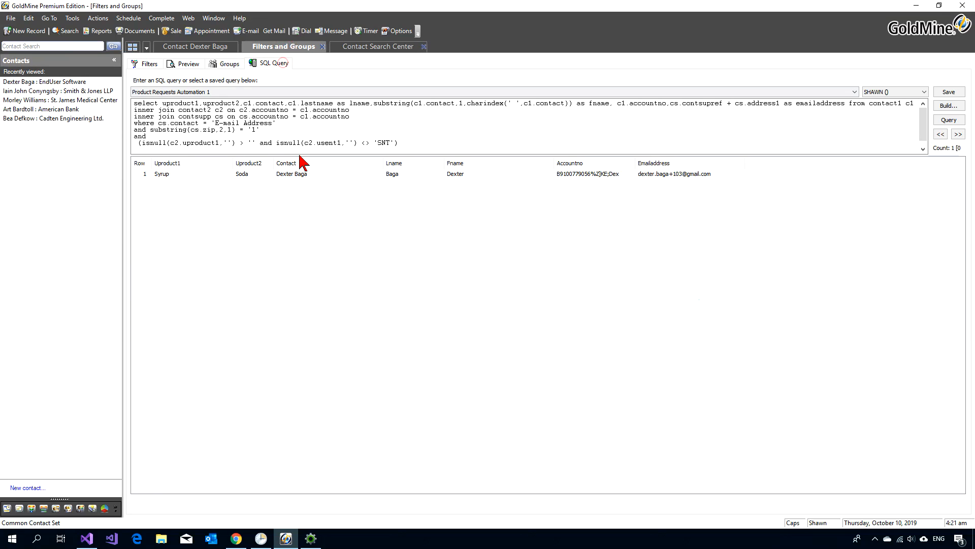
# Run the saved SQL query Product Requests Automation 1 and select the contact in its results
pyautogui.click(207, 92)
pyautogui.click(180, 107)
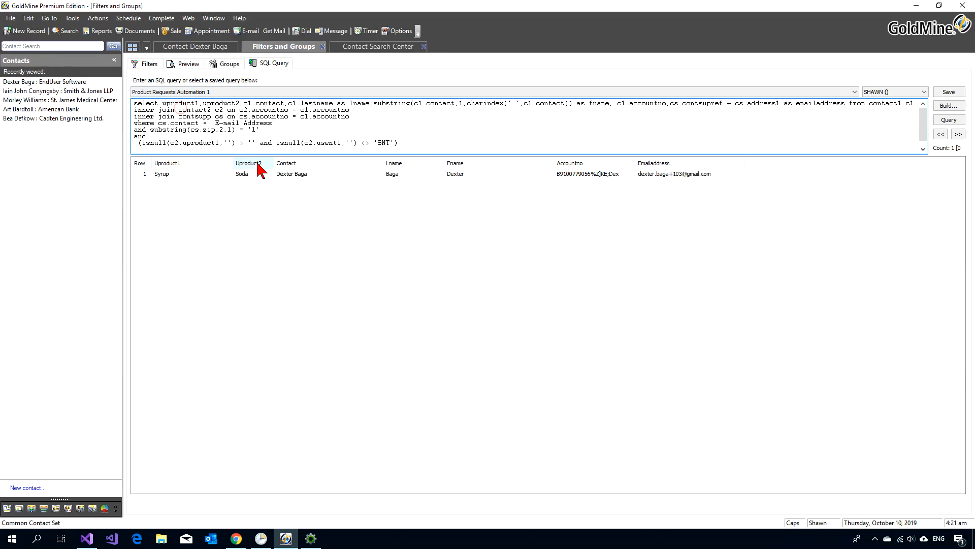
pyautogui.doubleClick(419, 144)
pyautogui.click(949, 120)
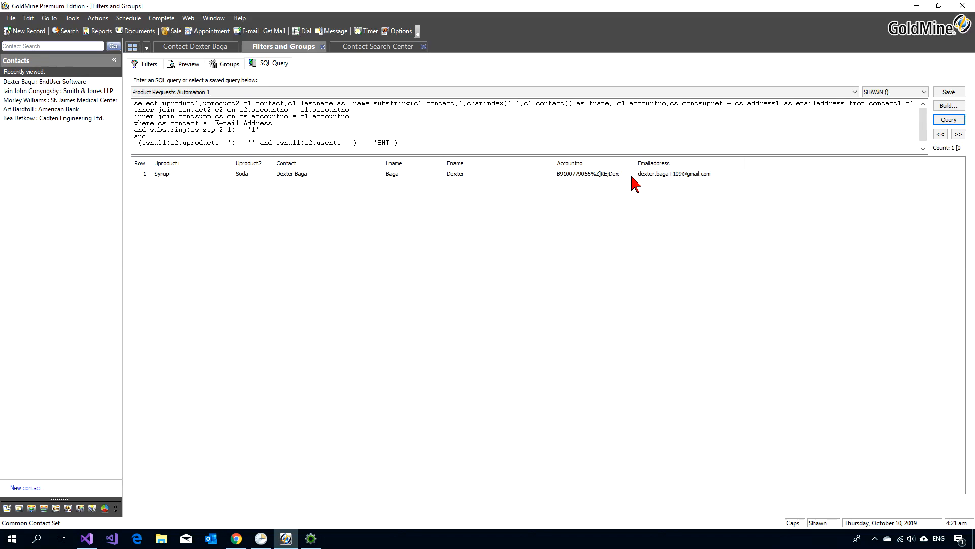
pyautogui.click(589, 174)
# Copy the full text of the Product Requests Automation 1 SQL query into a new Notepad document
pyautogui.click(413, 142)
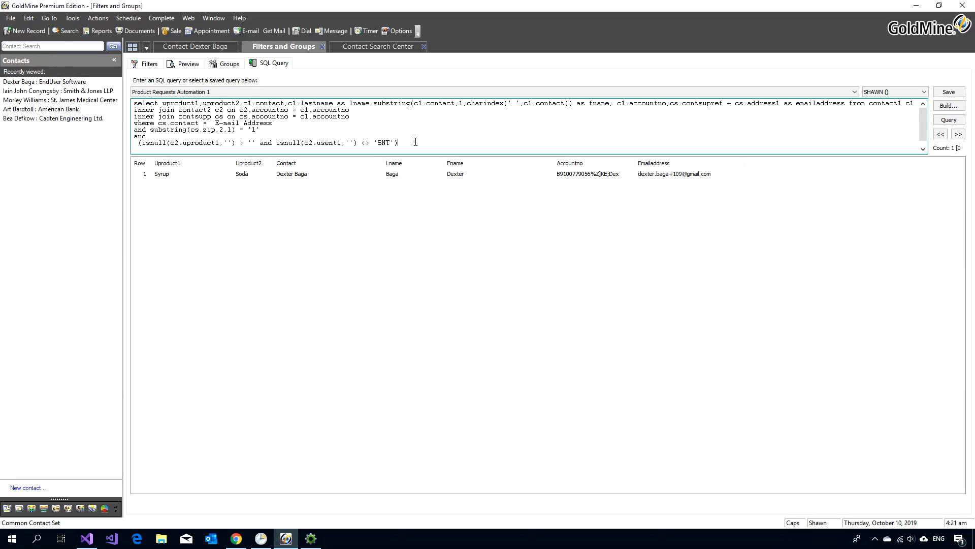
pyautogui.hotkey('ctrl', 'a')
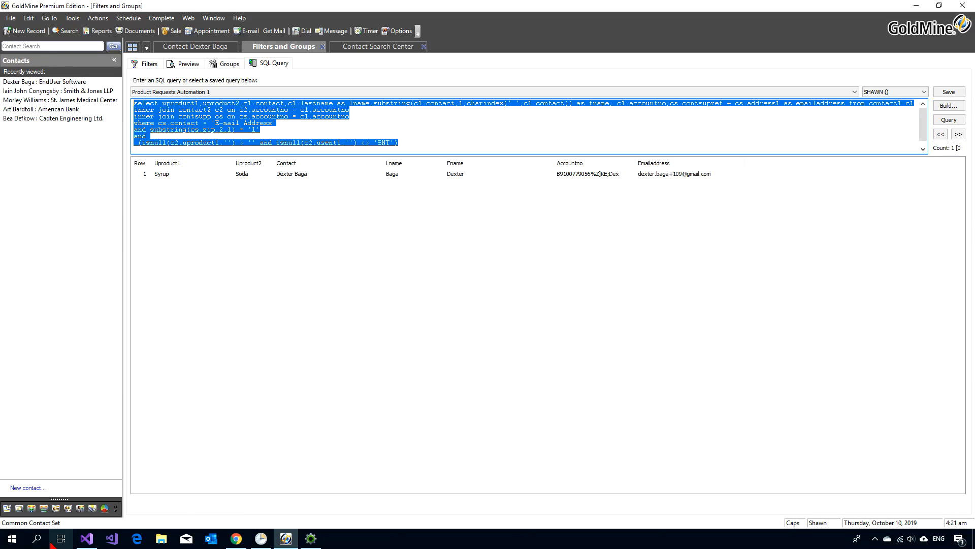
pyautogui.click(33, 542)
pyautogui.write('I')
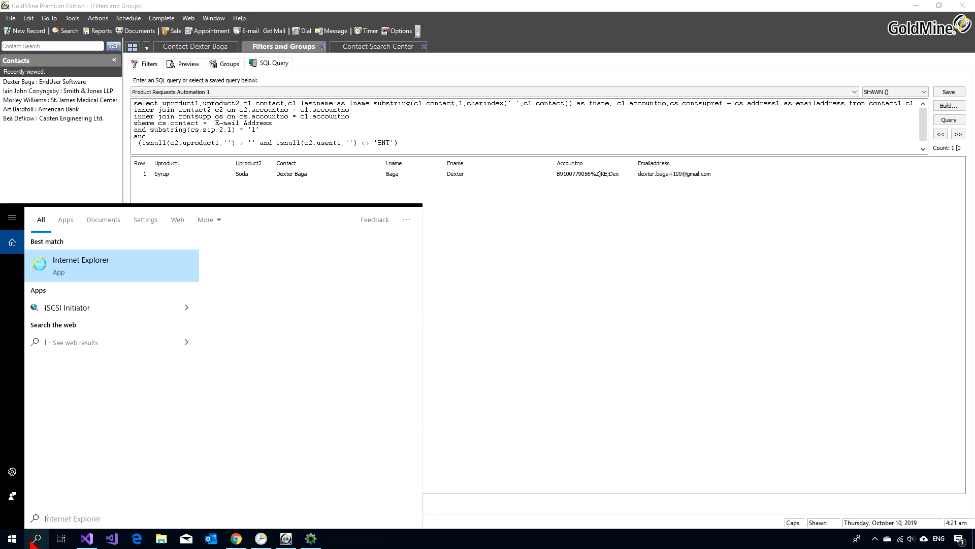
pyautogui.press('BackSpace')
pyautogui.write('NOTEPAD')
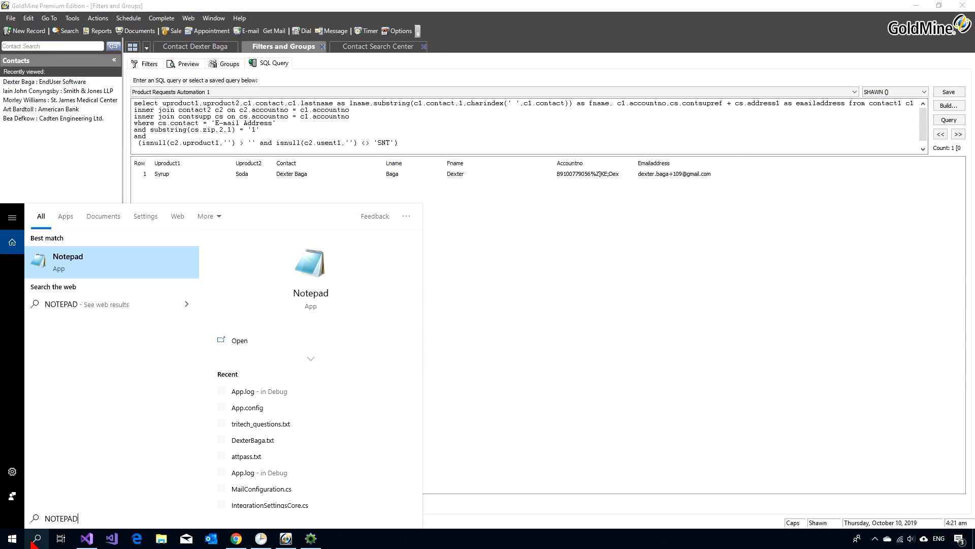
pyautogui.press('Return')
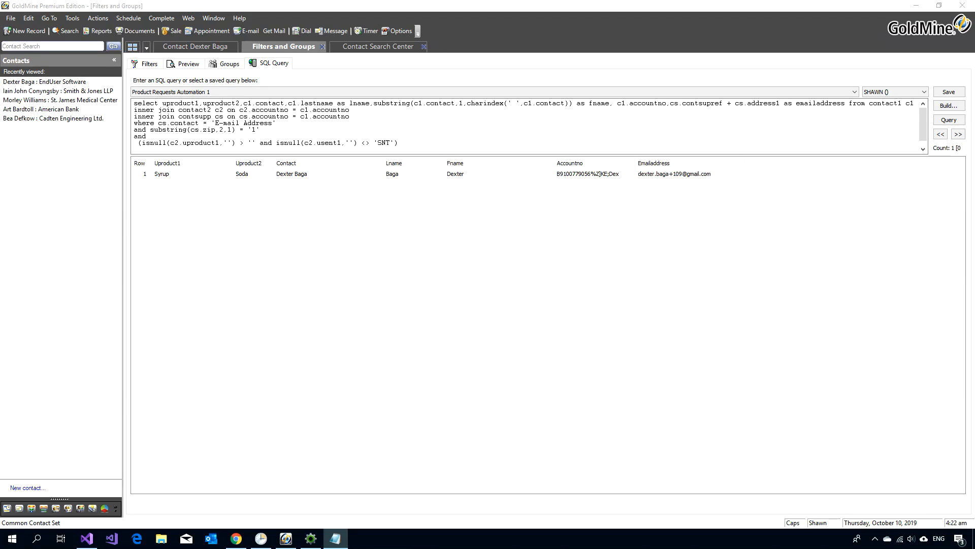
# Move and widen the Notepad window over GoldMine, and insert a blank line above the SQL query
pyautogui.moveTo(974, 122); pyautogui.dragTo(509, 98)
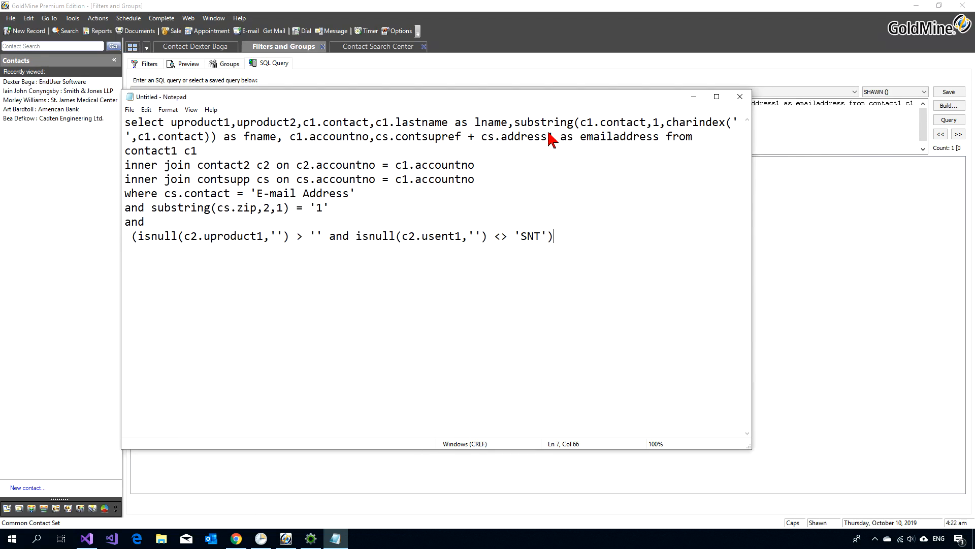
pyautogui.moveTo(751, 198); pyautogui.dragTo(940, 192)
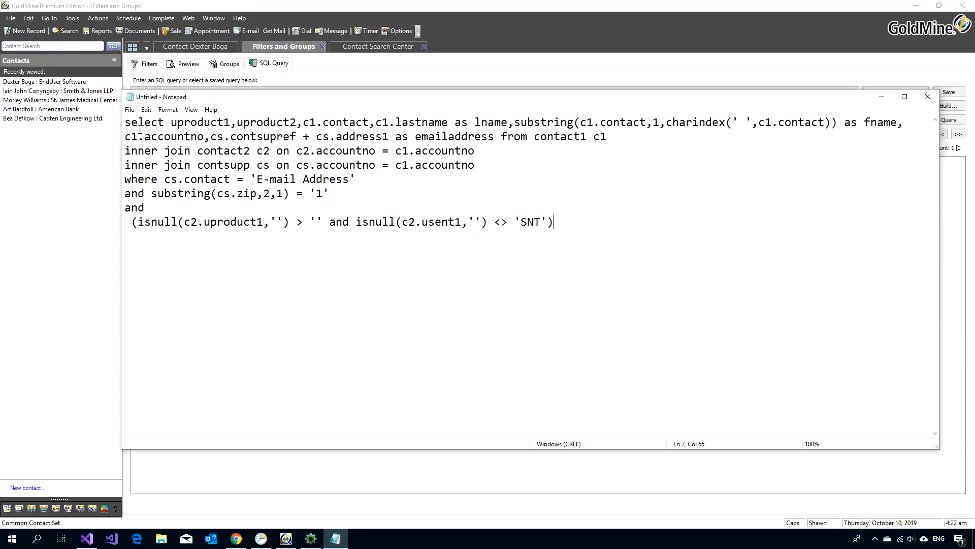
pyautogui.click(123, 125)
pyautogui.press('Return')
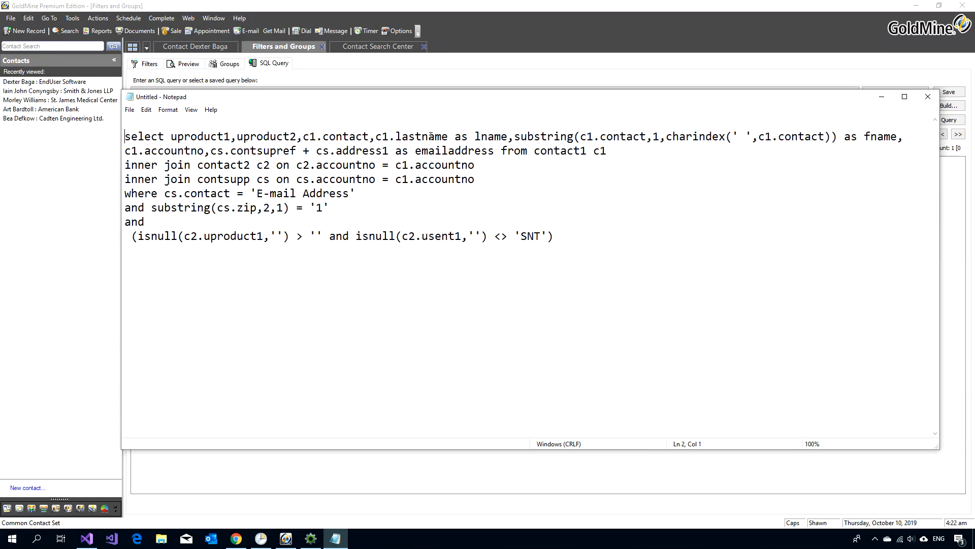
# Highlight the query's selected fields in turn: product, contact name, c1.accountno, and the expression aliased as emailaddress
pyautogui.moveTo(171, 136); pyautogui.dragTo(912, 142)
pyautogui.click(409, 175)
pyautogui.moveTo(303, 137); pyautogui.dragTo(914, 136)
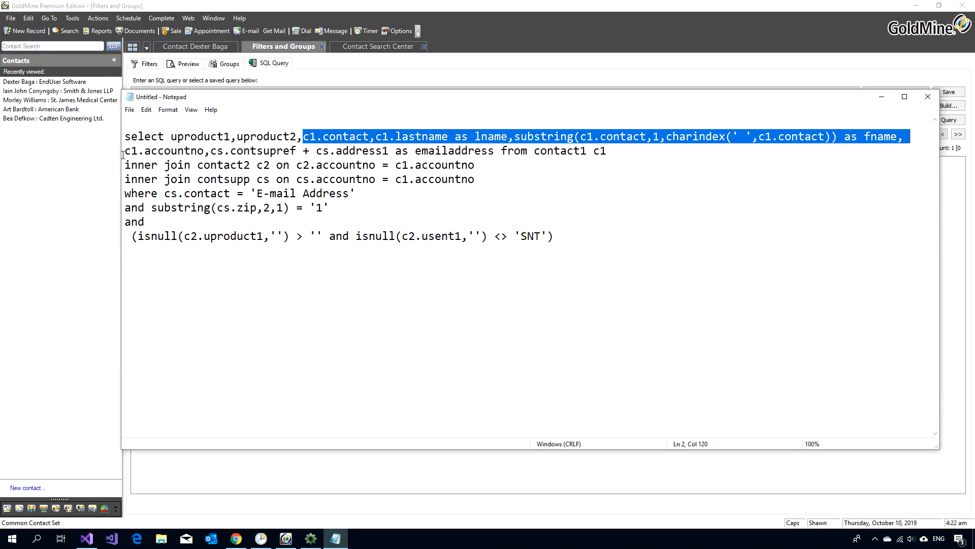
pyautogui.moveTo(123, 152); pyautogui.dragTo(206, 151)
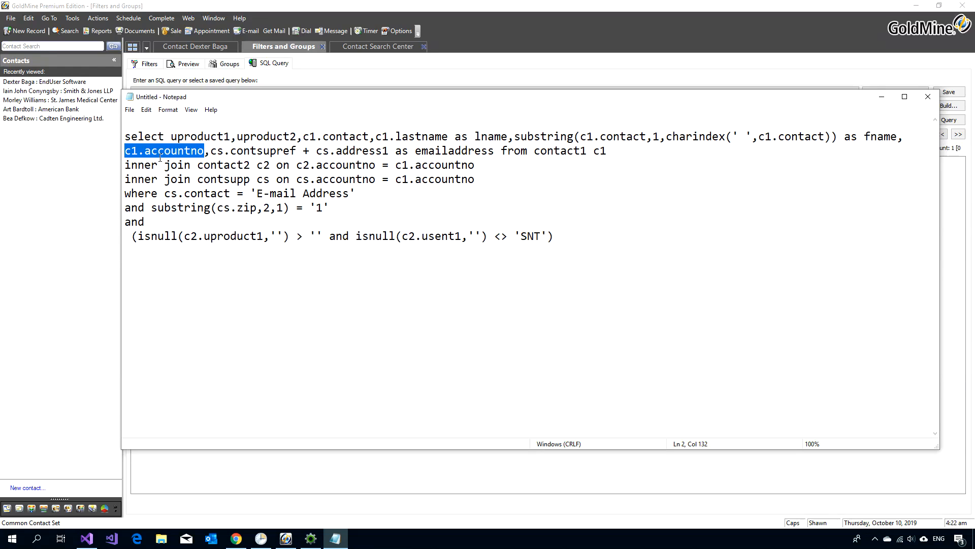
pyautogui.click(225, 163)
pyautogui.click(212, 151)
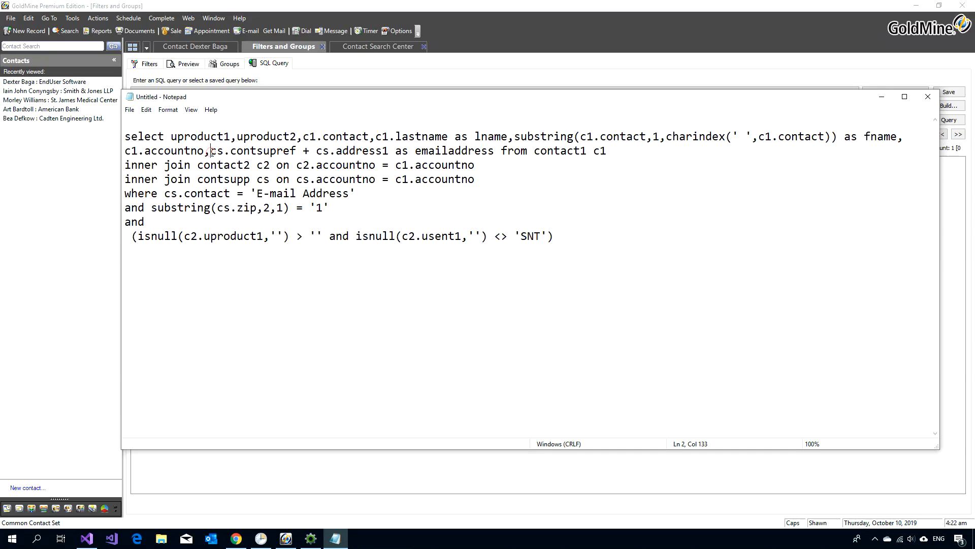
pyautogui.moveTo(211, 151); pyautogui.dragTo(619, 151)
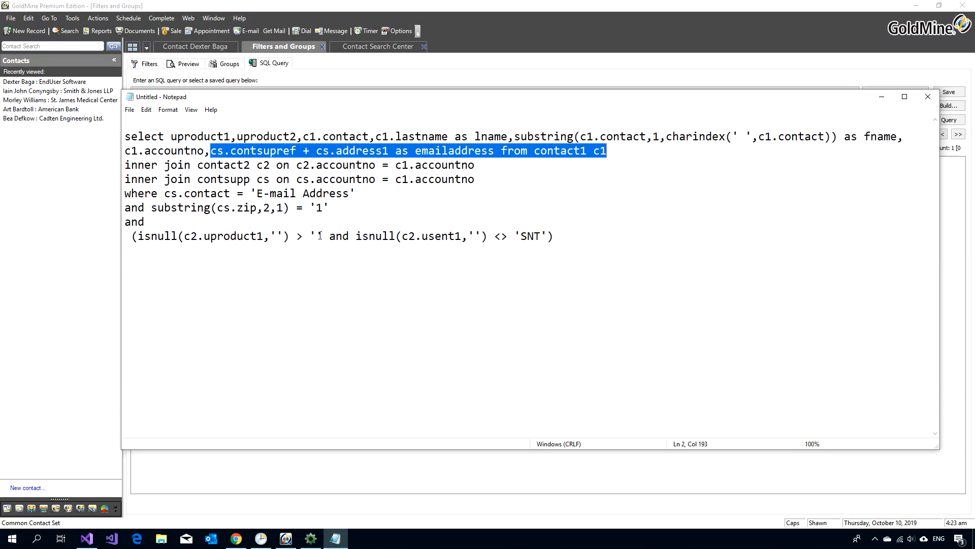
# Highlight the query's conditions: substring(cs.zip,2,1) = '1', the c2.uproduct1 check, and the c2.usent1 <> 'SNT' check
pyautogui.moveTo(338, 207); pyautogui.dragTo(147, 211)
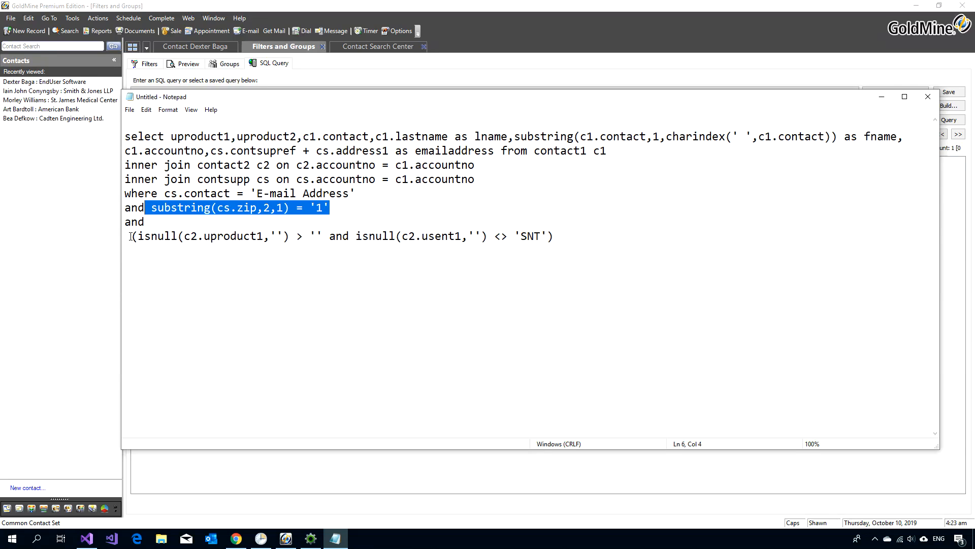
pyautogui.moveTo(131, 237); pyautogui.dragTo(556, 237)
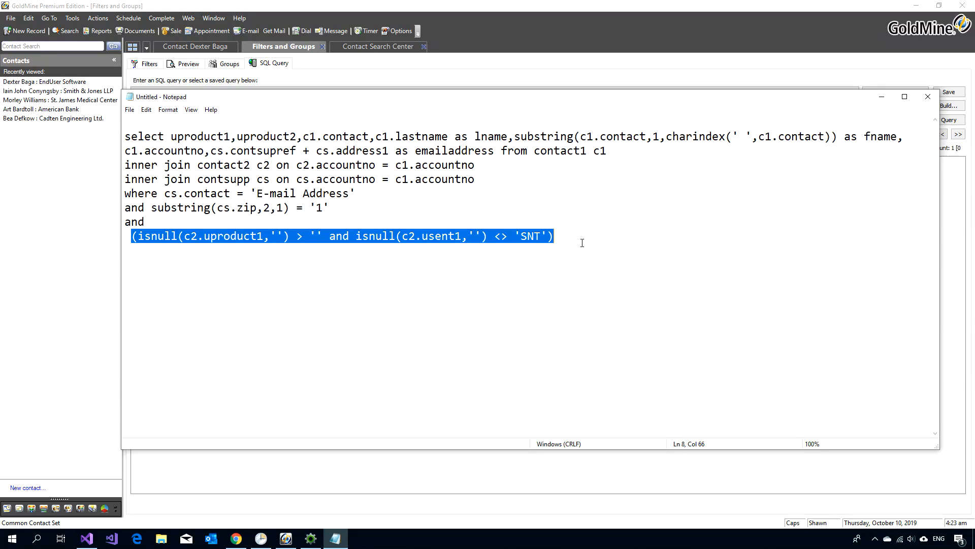
pyautogui.click(570, 246)
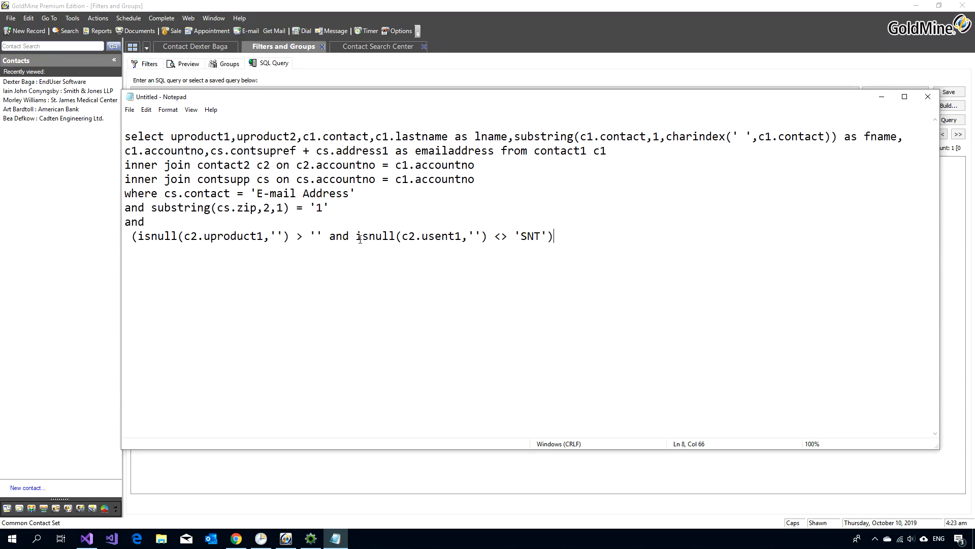
pyautogui.moveTo(356, 236); pyautogui.dragTo(557, 235)
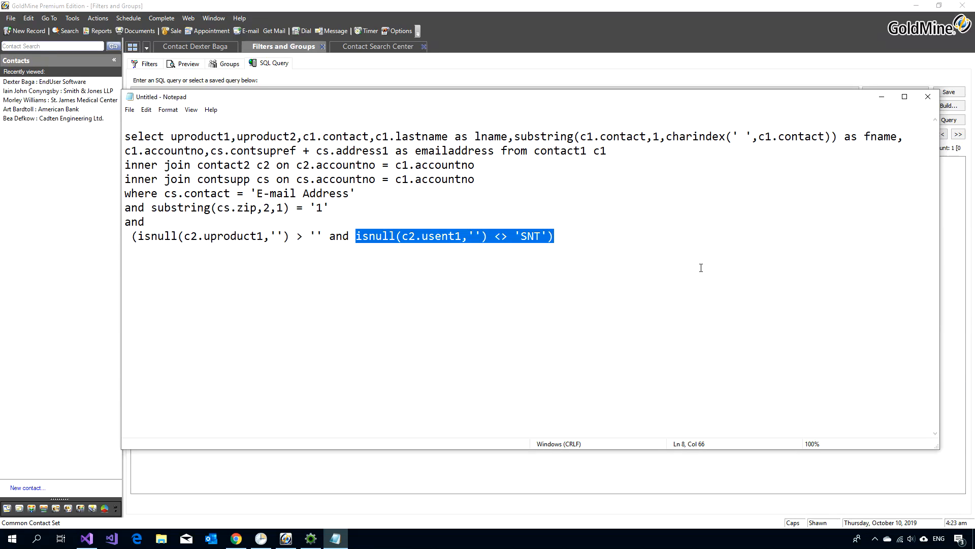
# Return to GoldMine and examine the Product 1, Product 2 and Request Sent fields on the contact's Request 1 page
pyautogui.click(346, 9)
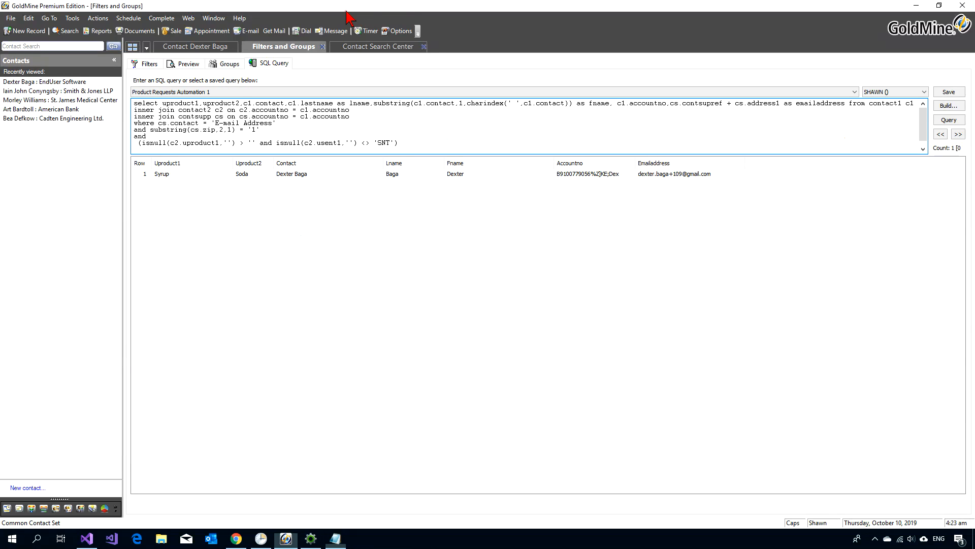
pyautogui.click(174, 46)
pyautogui.click(156, 218)
pyautogui.click(198, 218)
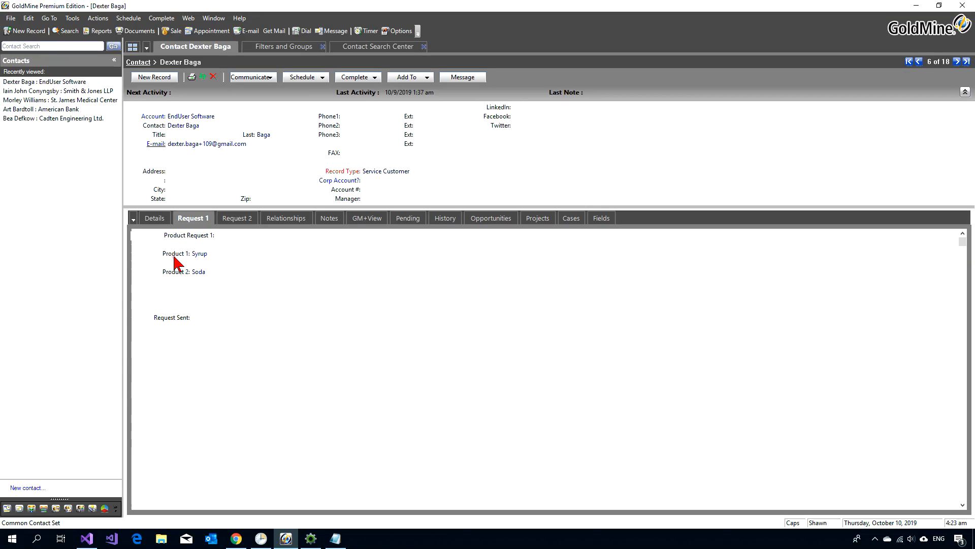
pyautogui.click(222, 257)
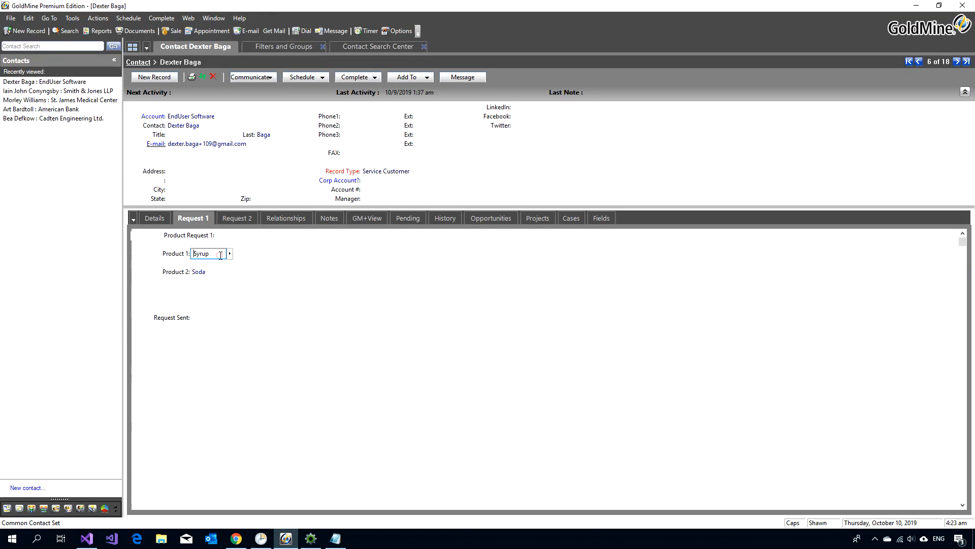
pyautogui.click(179, 256)
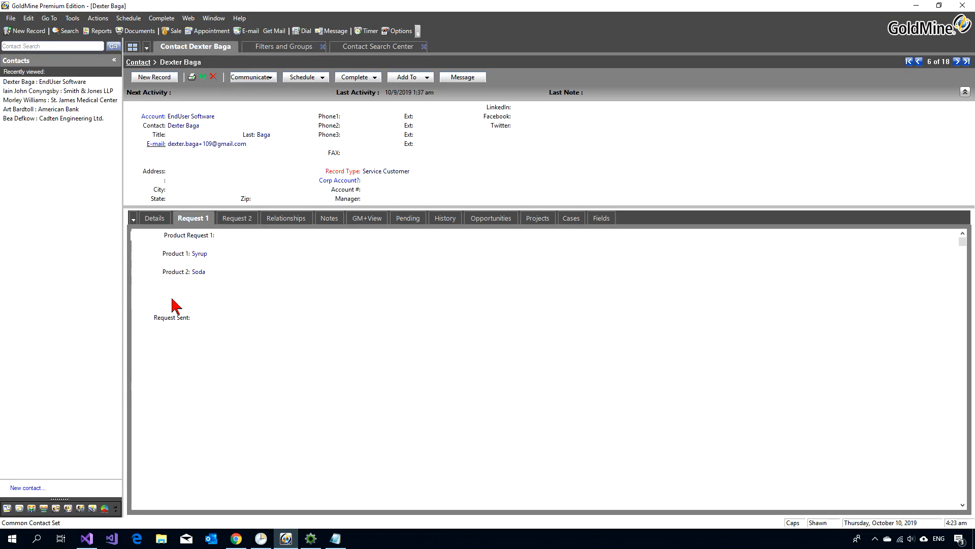
pyautogui.click(214, 314)
pyautogui.click(180, 317)
# Compare the contact record with the Product Requests Automation 1 results, rerun the query, and select the returned row
pyautogui.click(316, 51)
pyautogui.click(277, 175)
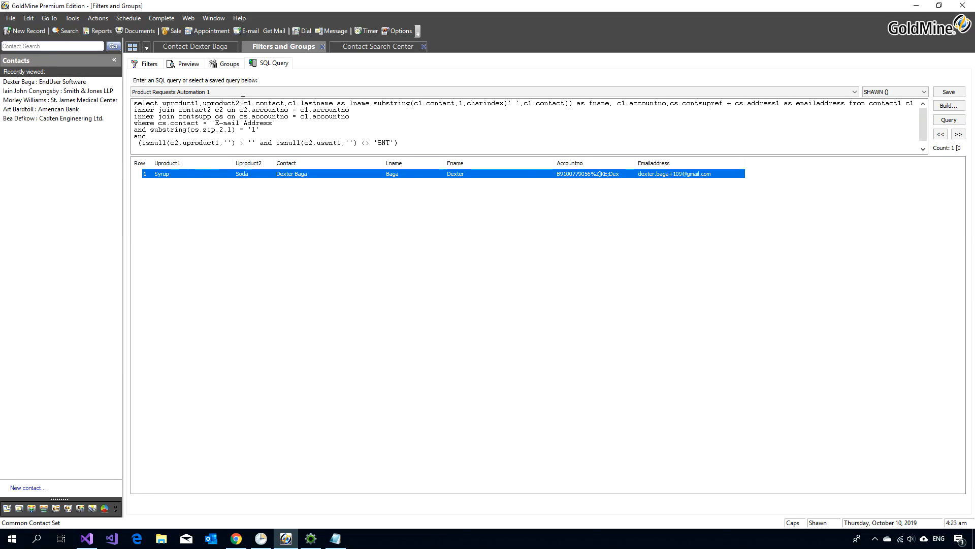
pyautogui.click(192, 51)
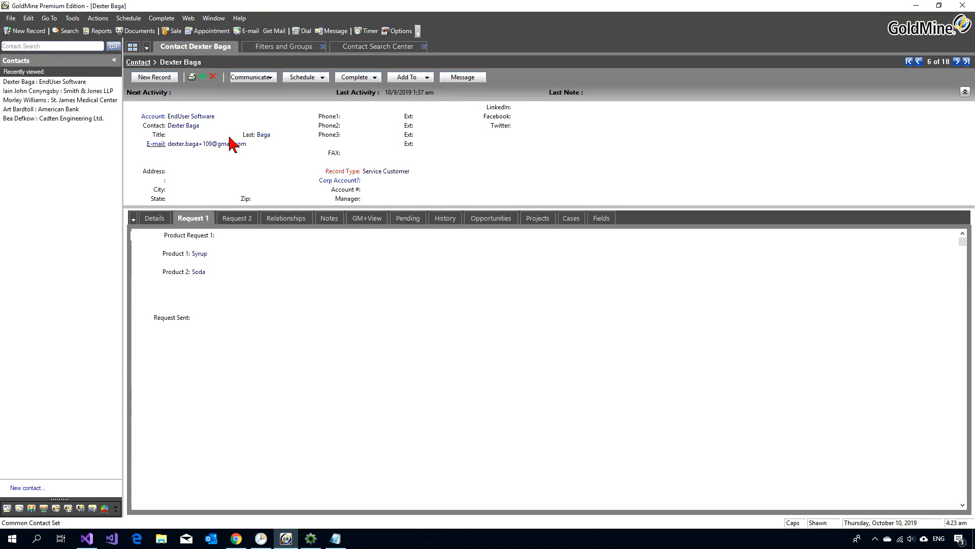
pyautogui.click(283, 49)
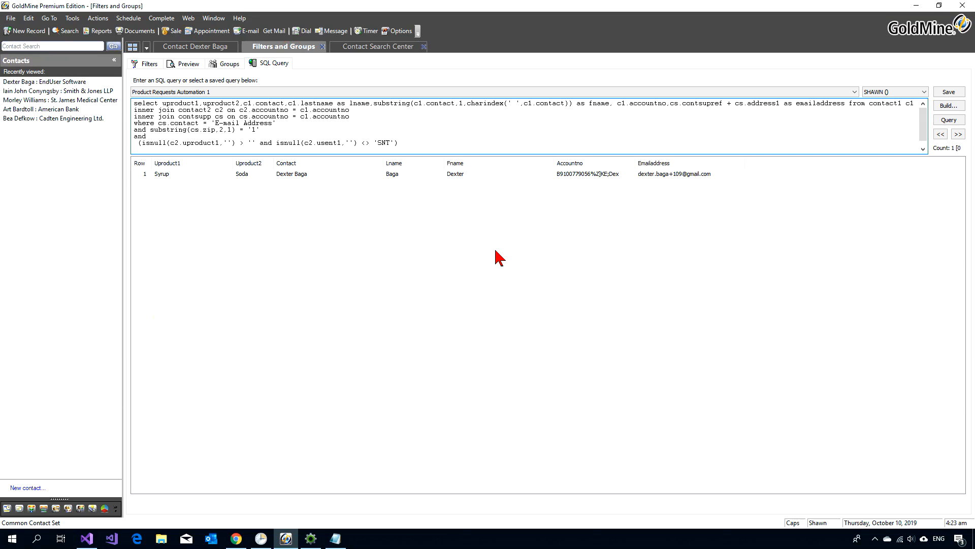
pyautogui.click(948, 121)
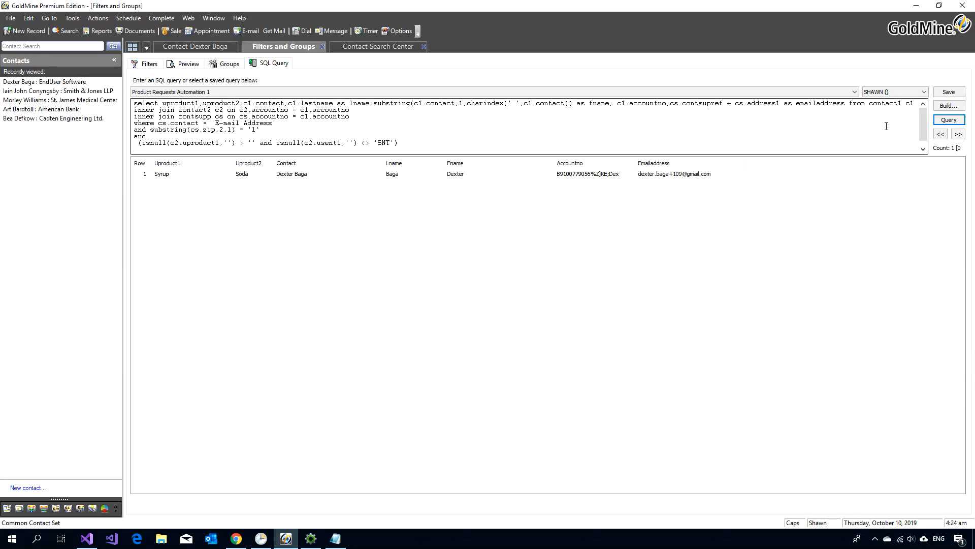
pyautogui.click(286, 174)
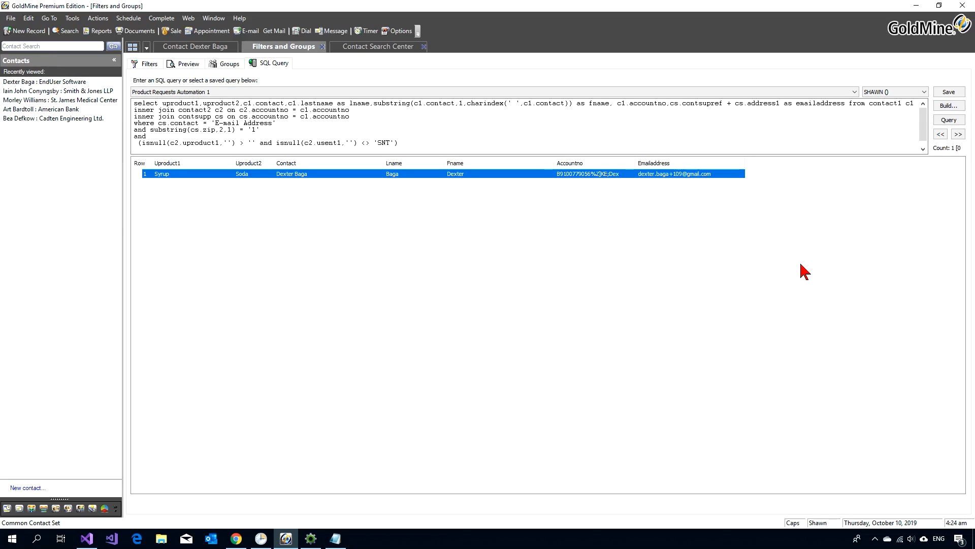
# Change the number in the contact's primary e-mail address from the record's Details page and save the new address
pyautogui.click(183, 47)
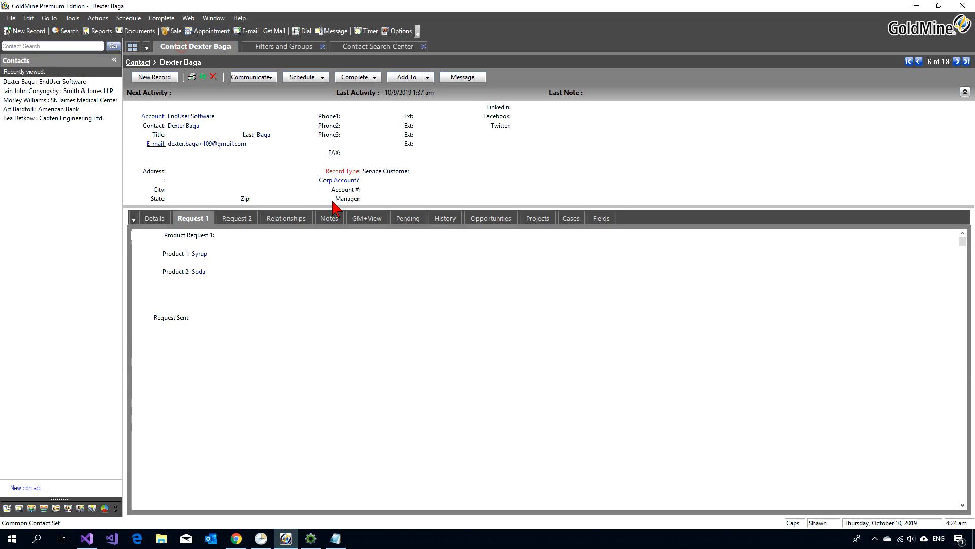
pyautogui.click(157, 219)
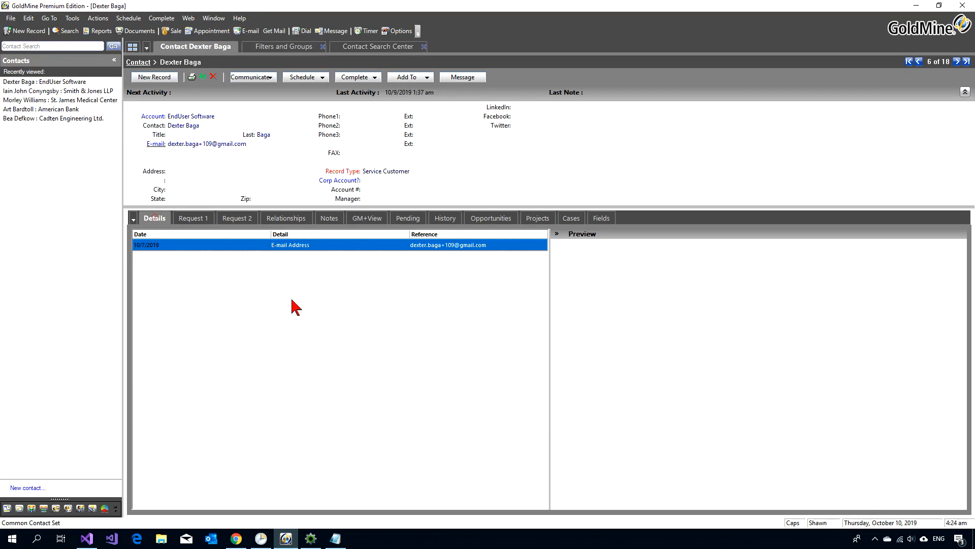
pyautogui.doubleClick(362, 245)
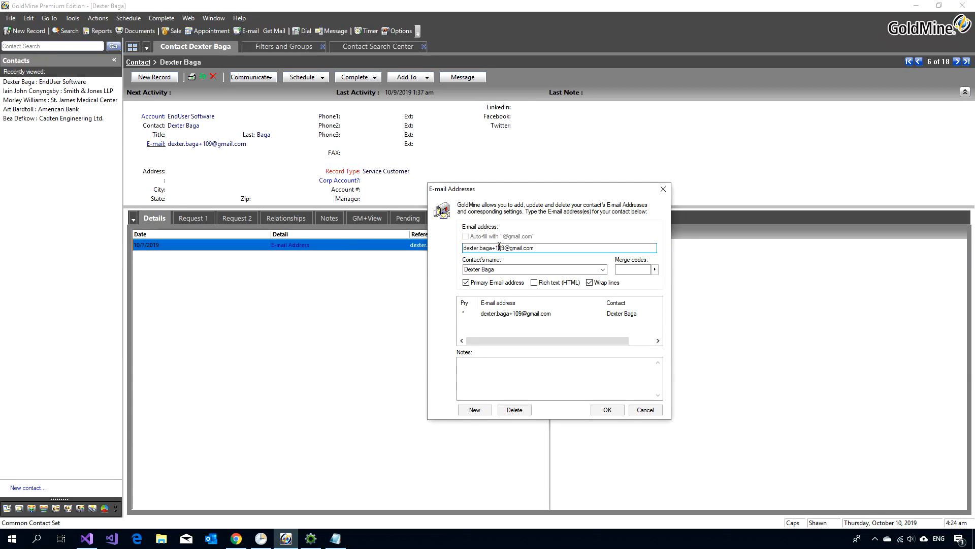
pyautogui.moveTo(499, 247); pyautogui.dragTo(505, 248)
pyautogui.write('10')
pyautogui.click(612, 409)
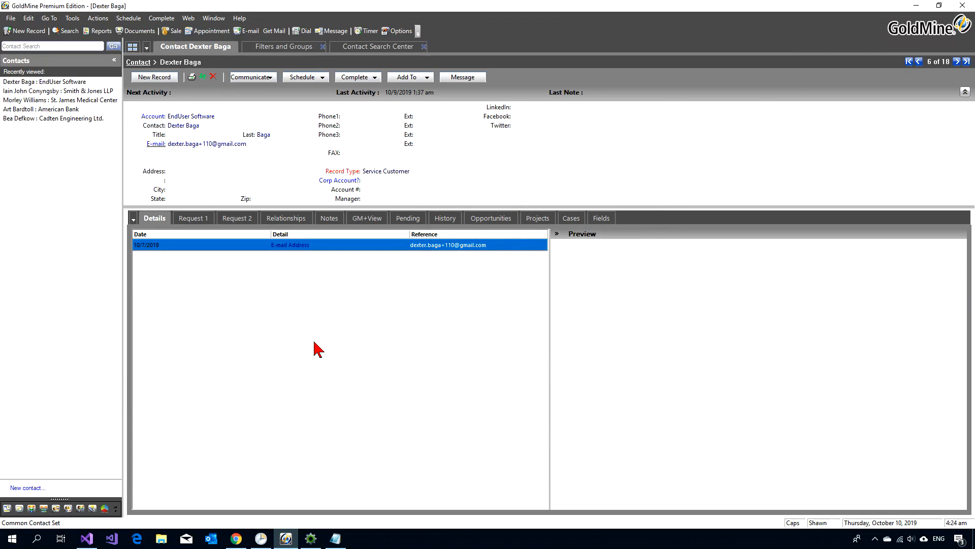
# Switch to Mailchimp in Chrome, examine the automation entries in the campaign list and the automation types offered, and return to DBX MailChimp Connect Automation
pyautogui.click(921, 5)
pyautogui.click(884, 97)
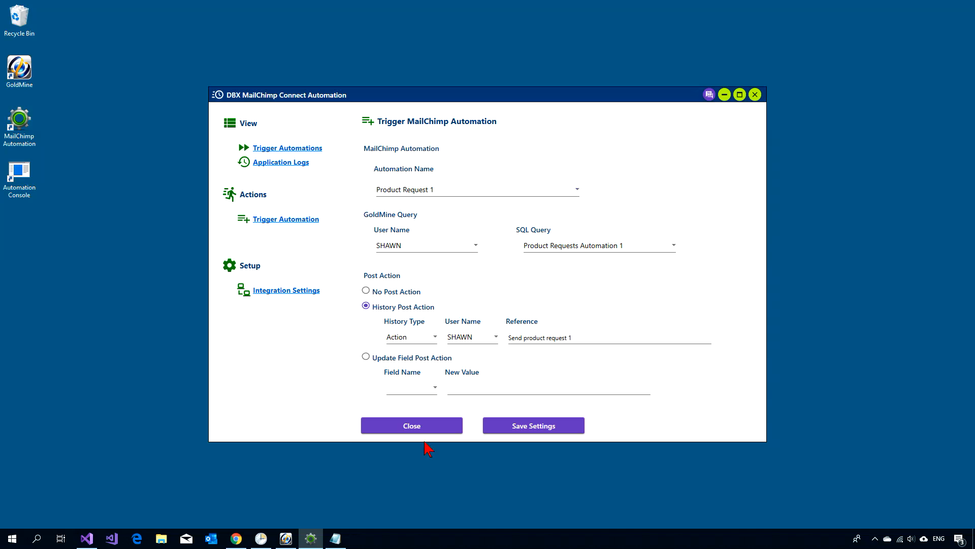
pyautogui.click(236, 539)
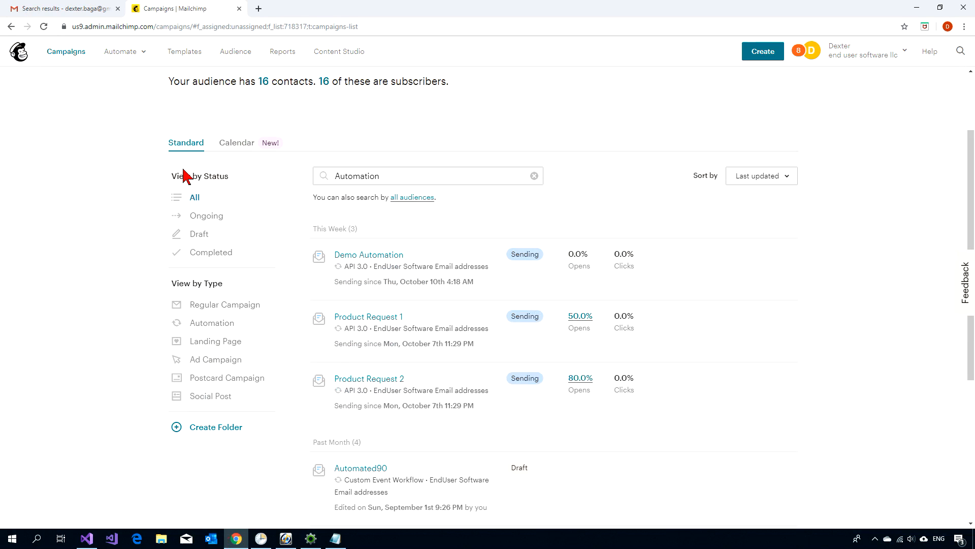
pyautogui.scroll(2, 120, 196)
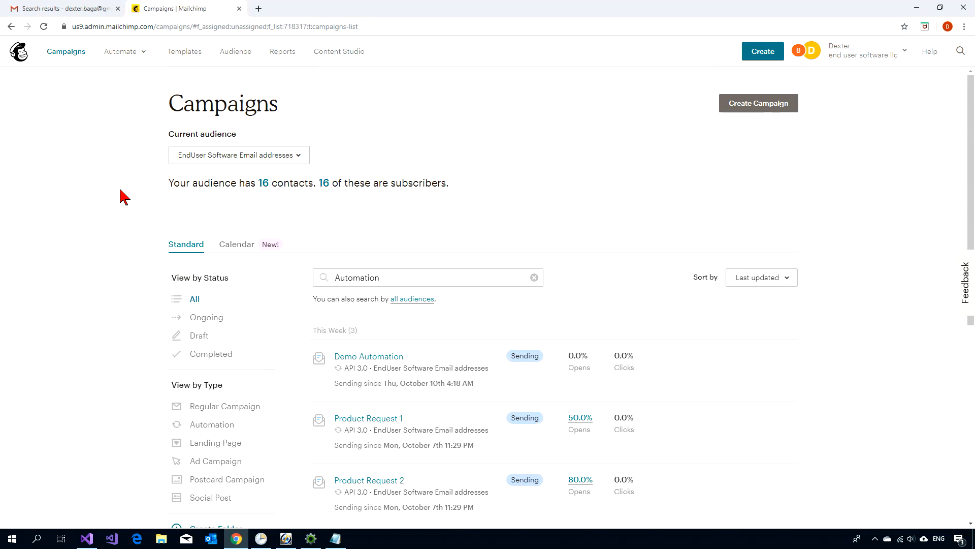
pyautogui.click(69, 58)
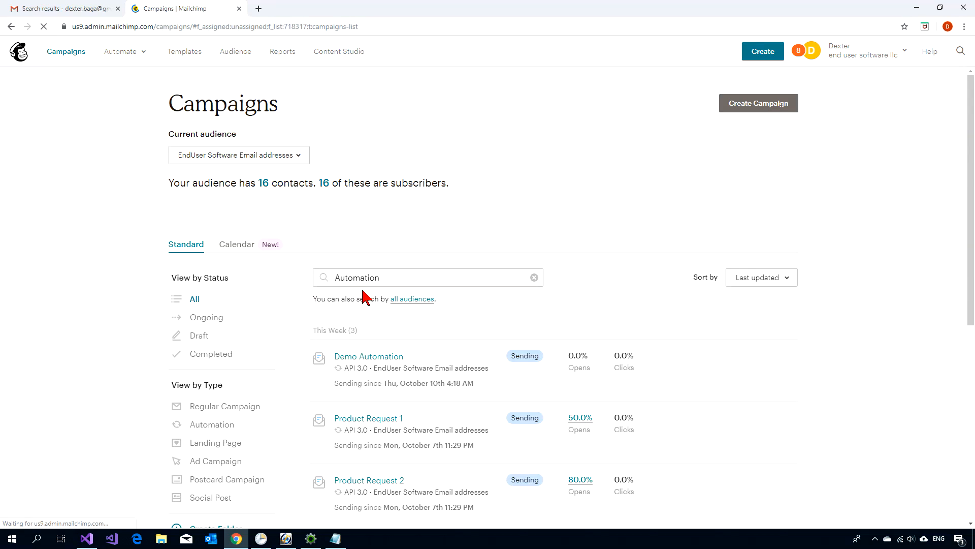
pyautogui.click(140, 56)
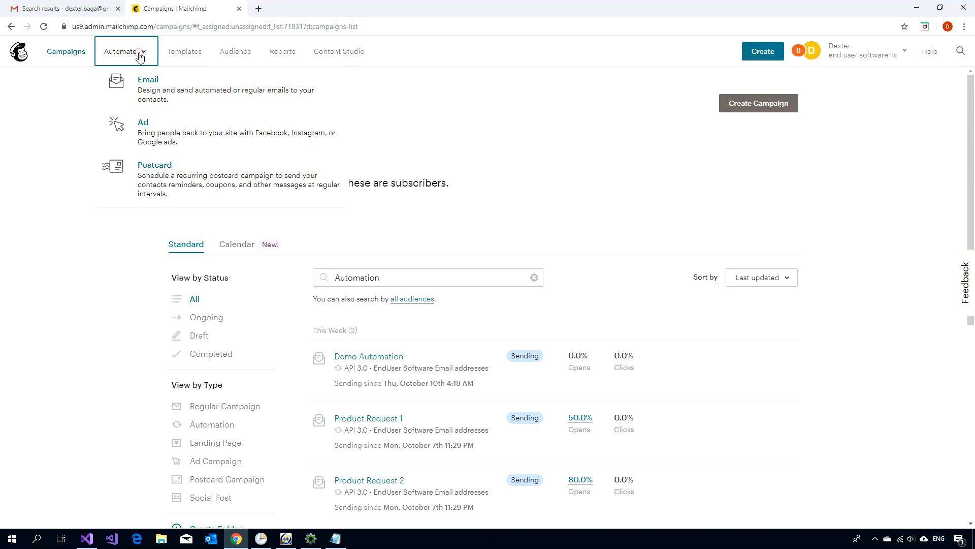
pyautogui.click(906, 441)
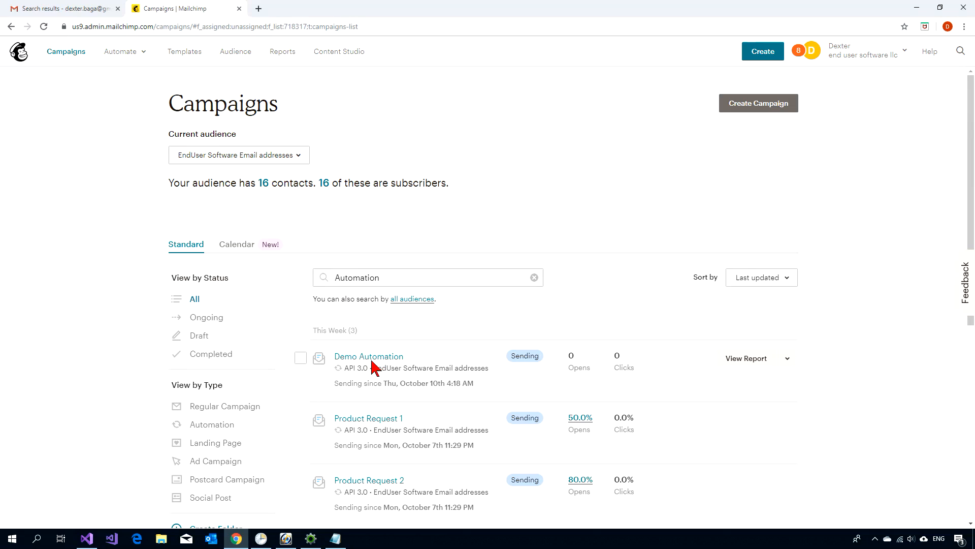
pyautogui.click(917, 8)
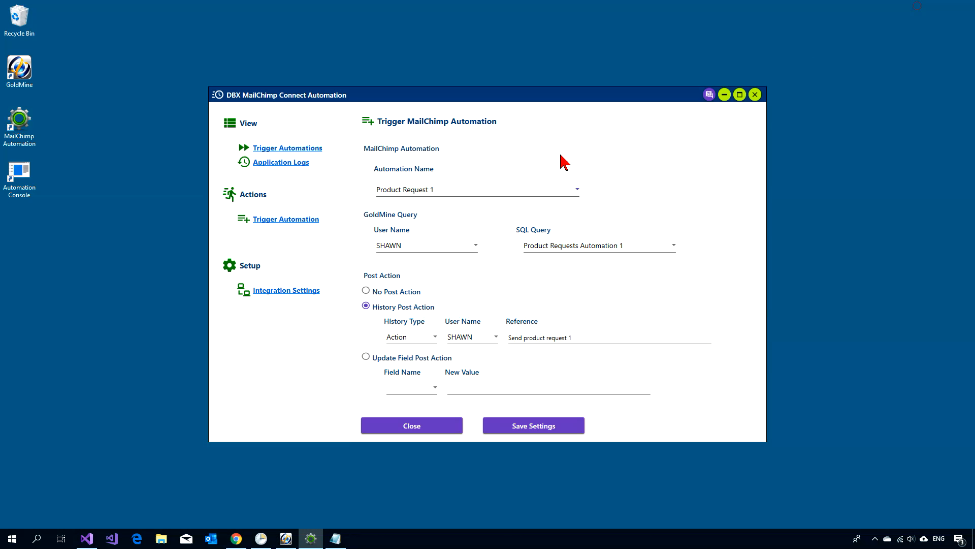
# Review the Product Requests Automation 1 query in GoldMine and compare it with the SQL queries offered in the DBX trigger settings
pyautogui.click(284, 540)
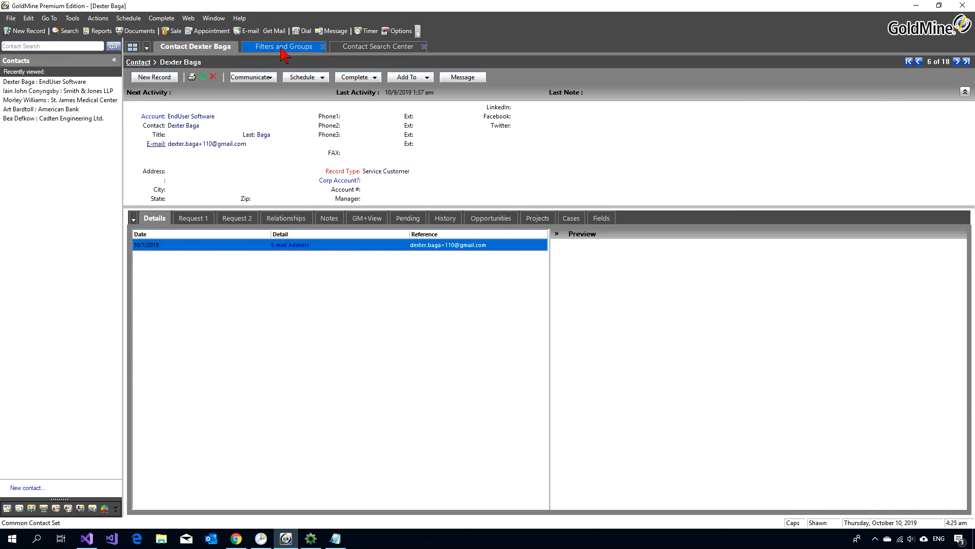
pyautogui.click(284, 46)
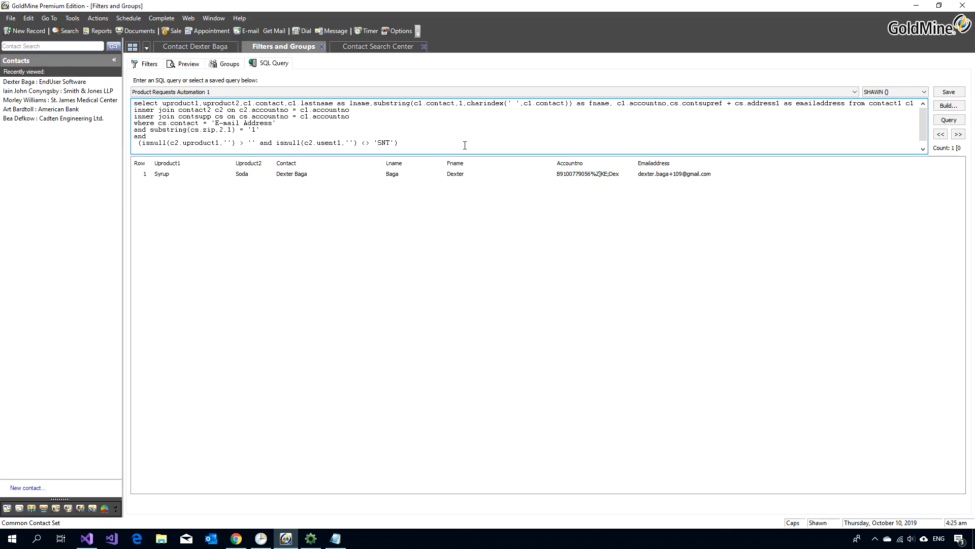
pyautogui.click(917, 6)
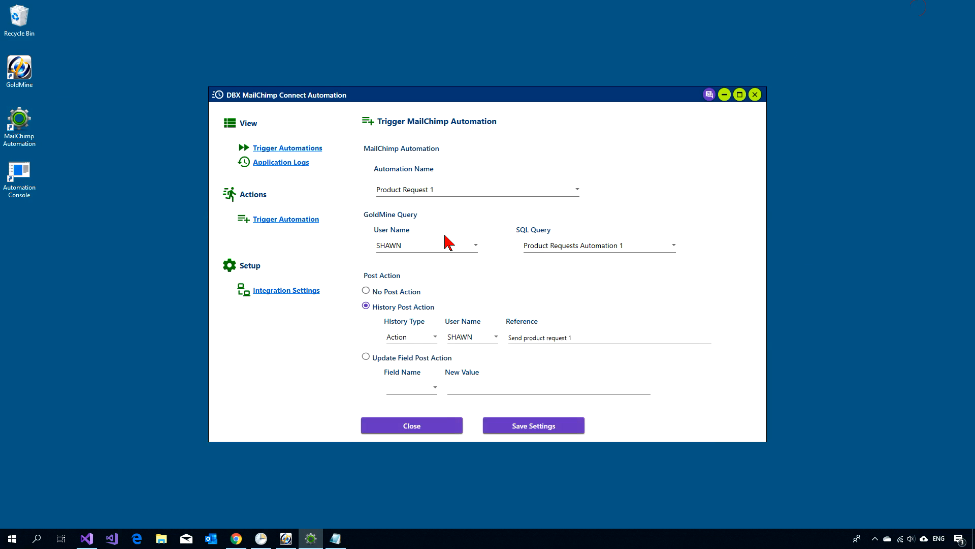
pyautogui.click(568, 248)
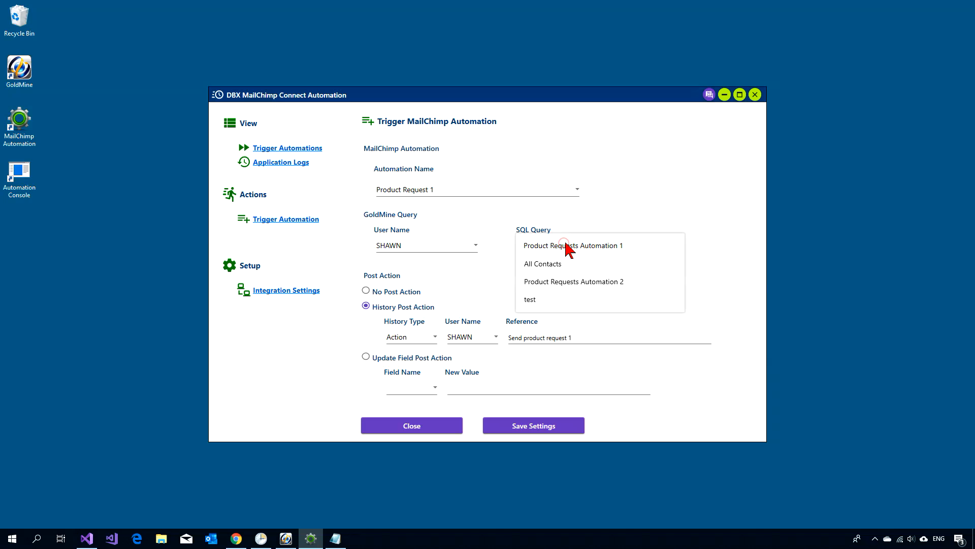
pyautogui.click(740, 195)
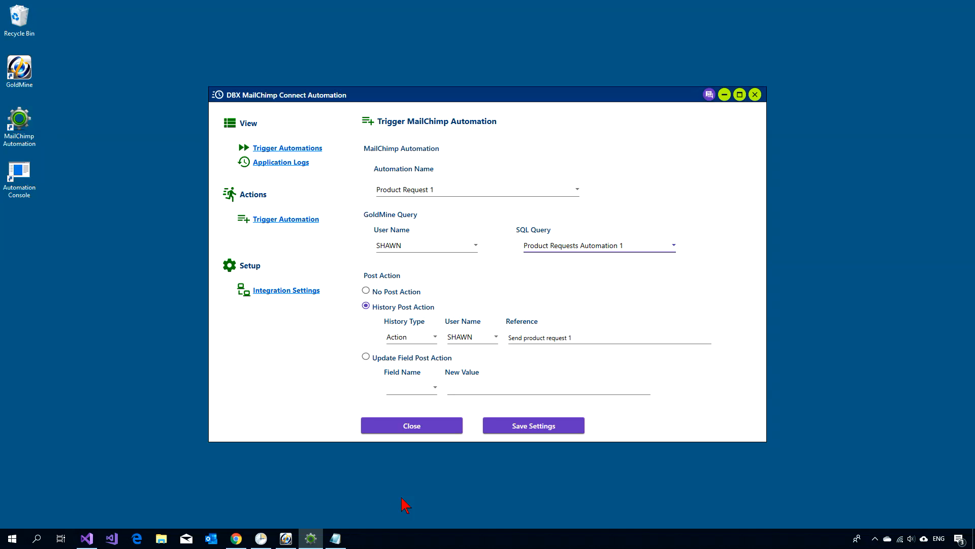
# Return to the contact record in GoldMine and delete its completed "Send product request 1" activity from the history
pyautogui.click(286, 541)
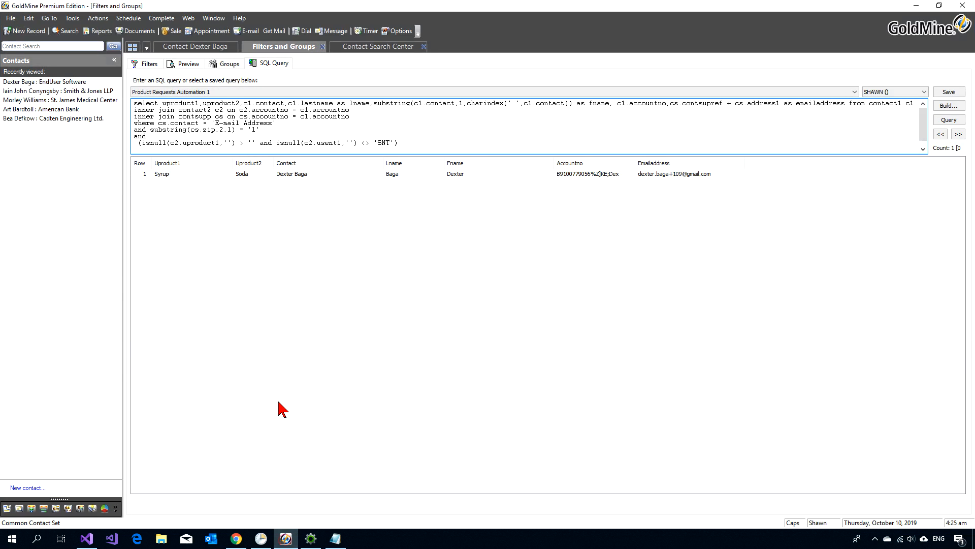
pyautogui.click(194, 50)
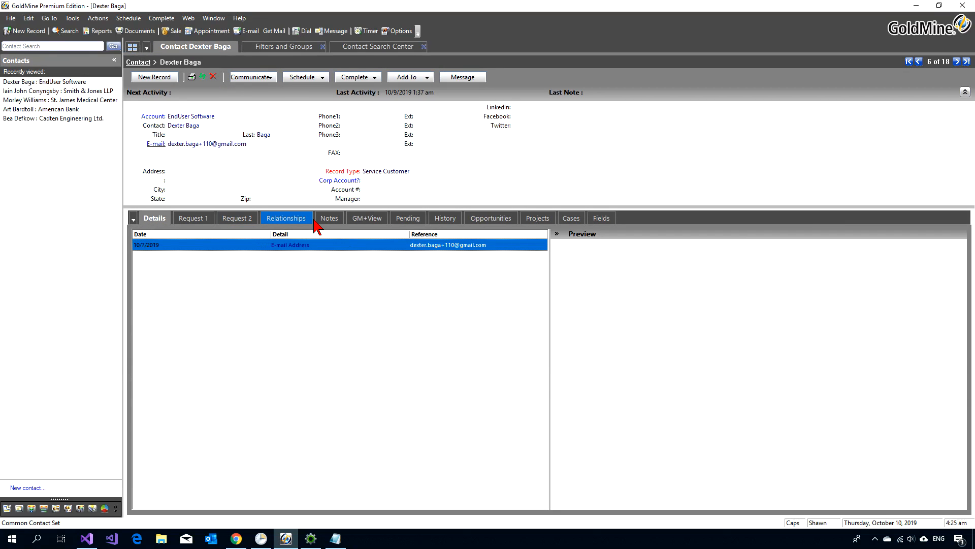
pyautogui.click(445, 219)
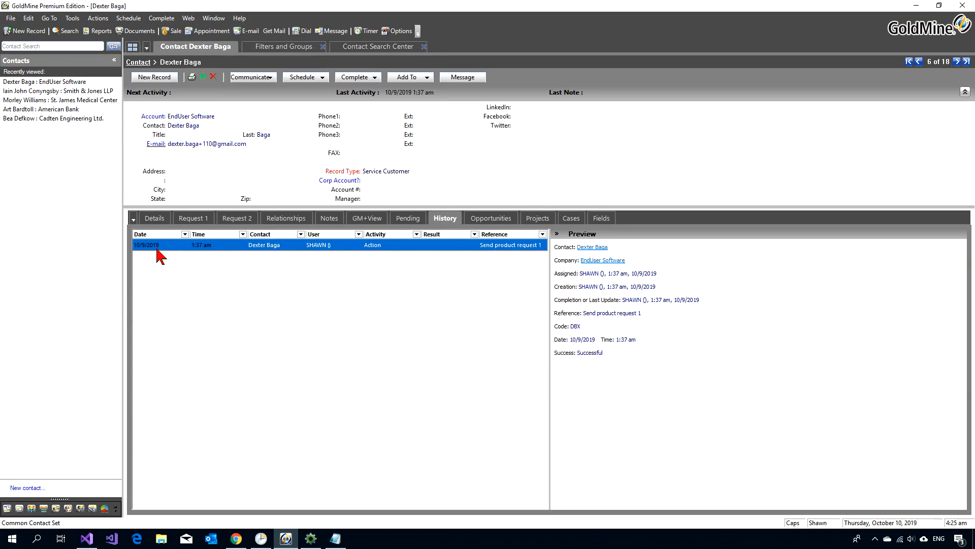
pyautogui.rightClick(204, 246)
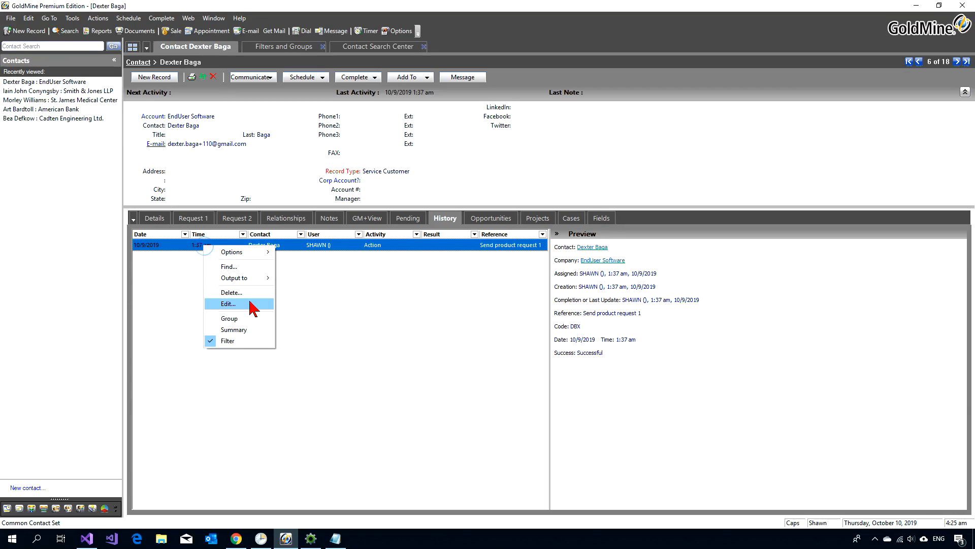
pyautogui.click(234, 292)
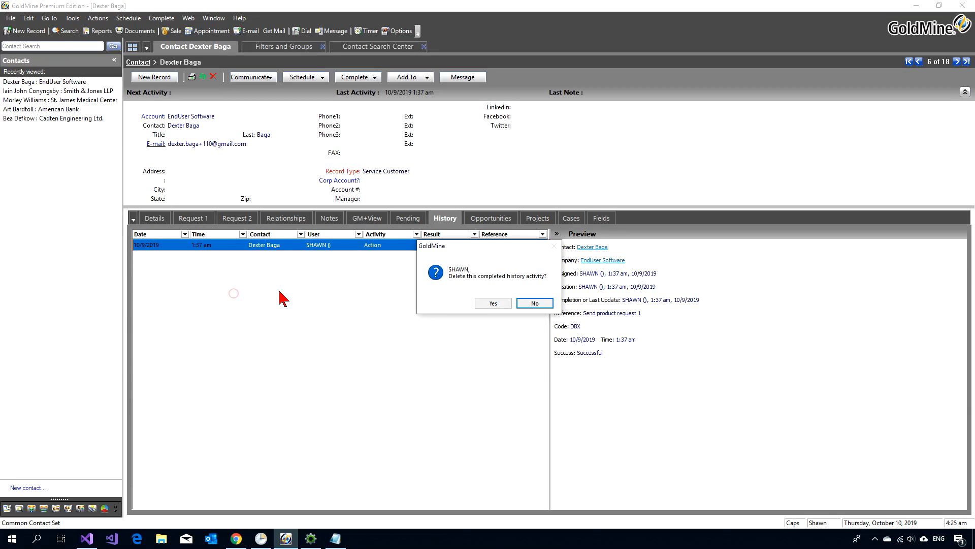
pyautogui.click(491, 304)
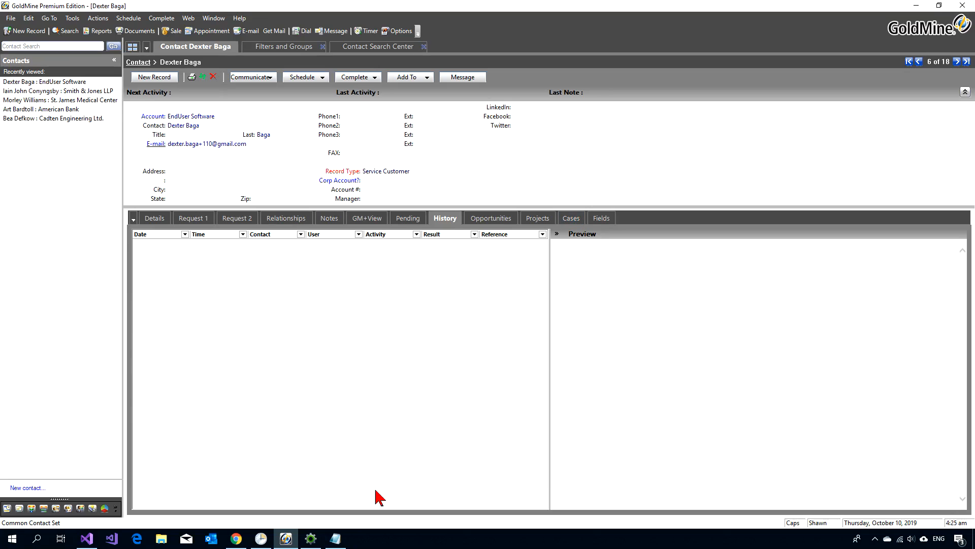
# Return to DBX MailChimp Connect Automation and examine the Product Request 1 trigger's History Post Action settings
pyautogui.click(311, 540)
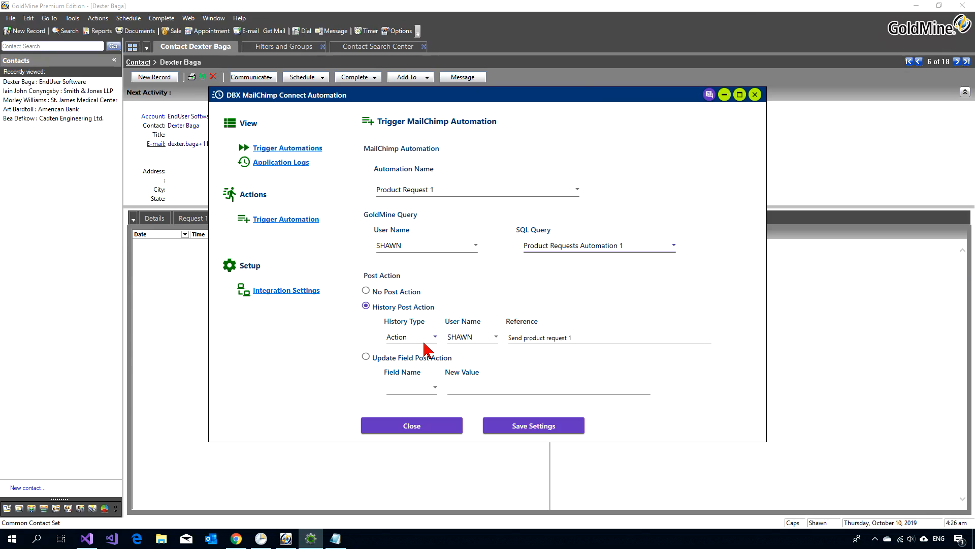
pyautogui.click(914, 6)
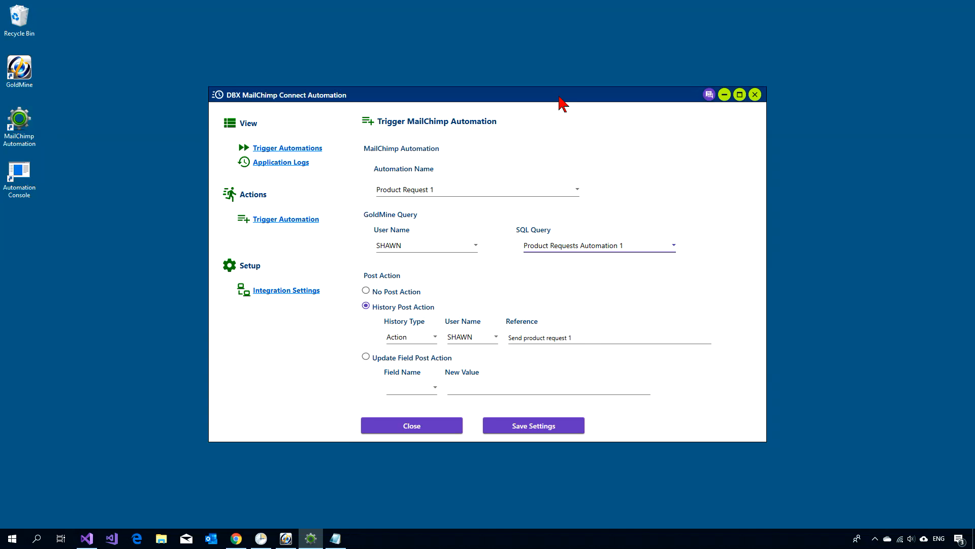
pyautogui.moveTo(558, 96)
pyautogui.mouseDown()
pyautogui.moveTo(649, 95)
pyautogui.moveTo(565, 113)
pyautogui.moveTo(555, 127)
pyautogui.moveTo(571, 108)
pyautogui.moveTo(546, 110)
pyautogui.mouseUp()
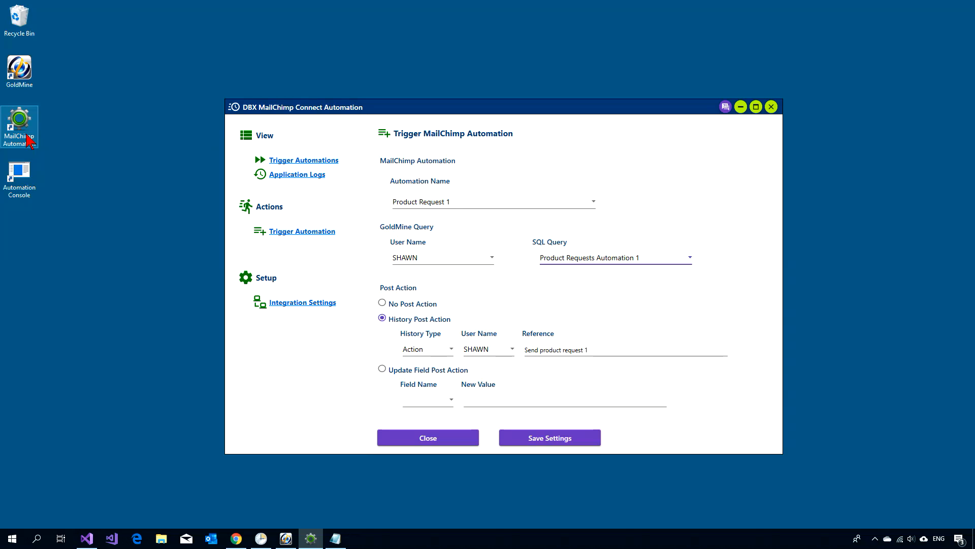
# Switch to Task Scheduler and examine the Product Request 1 task's triggers and the details of its "Start a program" action
pyautogui.click(261, 539)
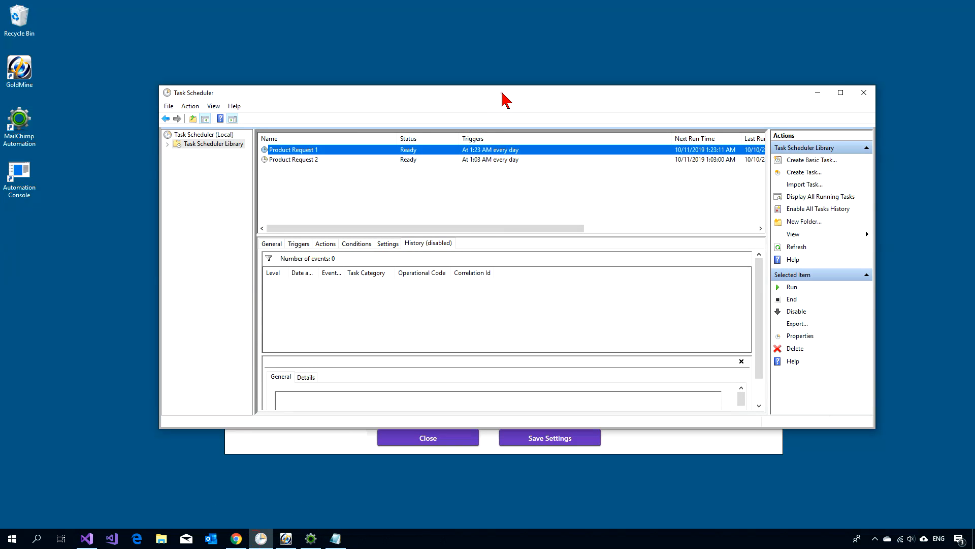
pyautogui.moveTo(501, 93); pyautogui.dragTo(492, 63)
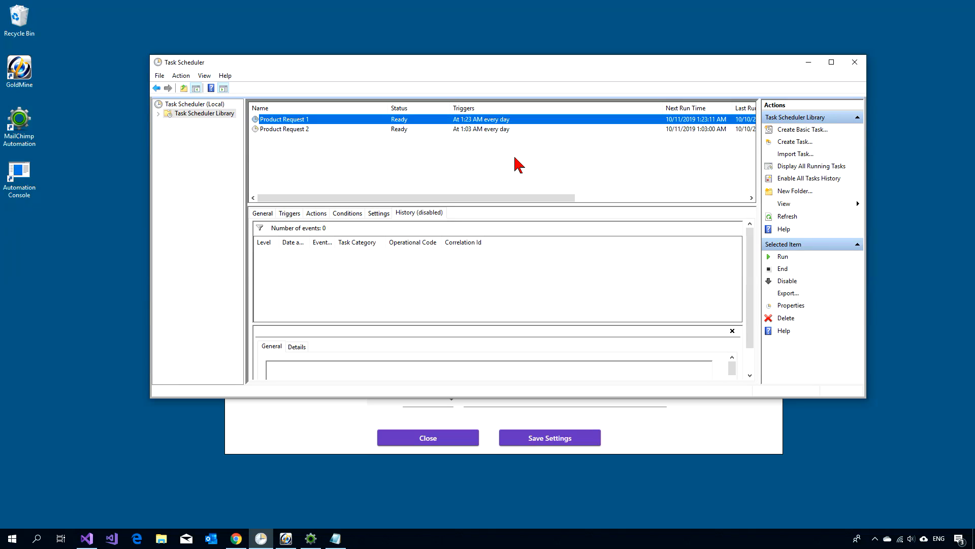
pyautogui.rightClick(317, 122)
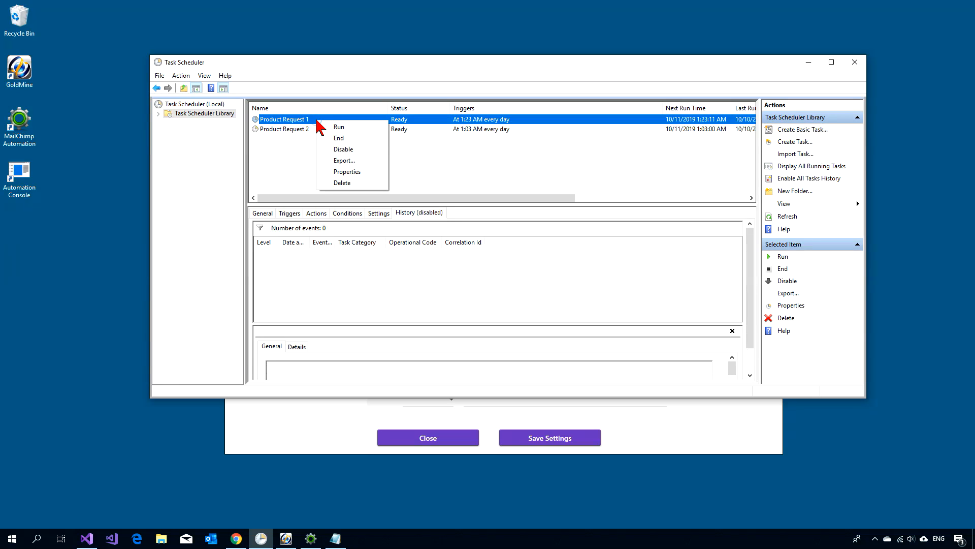
pyautogui.click(355, 174)
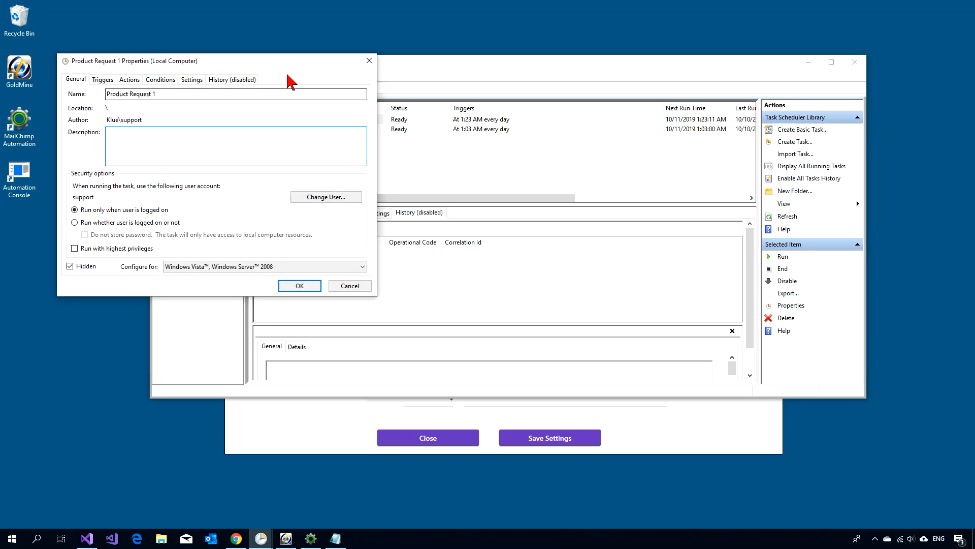
pyautogui.moveTo(288, 63); pyautogui.dragTo(311, 145)
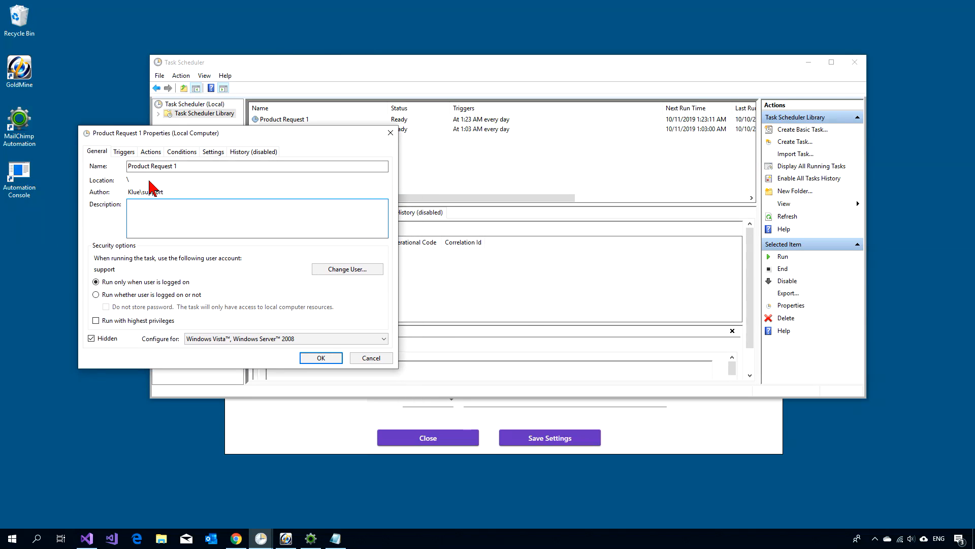
pyautogui.click(124, 152)
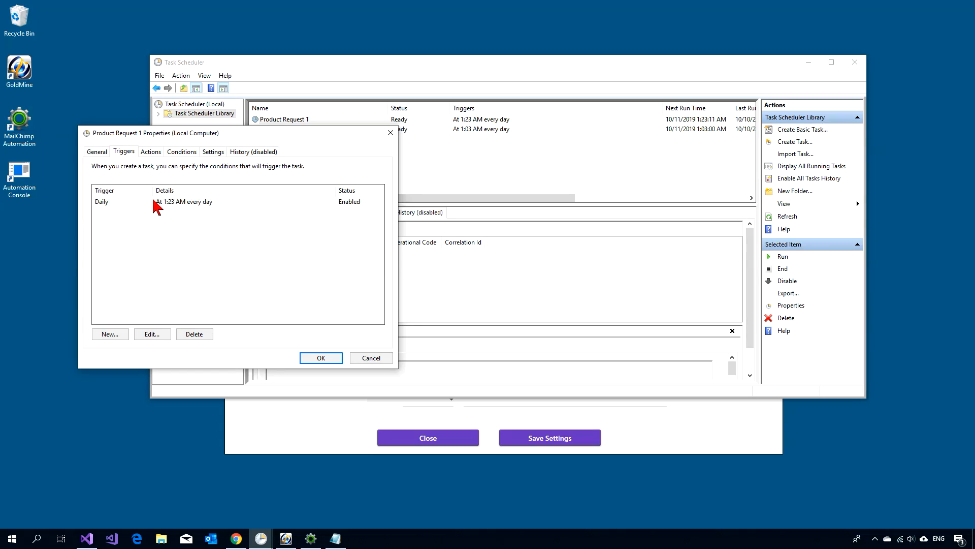
pyautogui.click(151, 151)
pyautogui.doubleClick(168, 202)
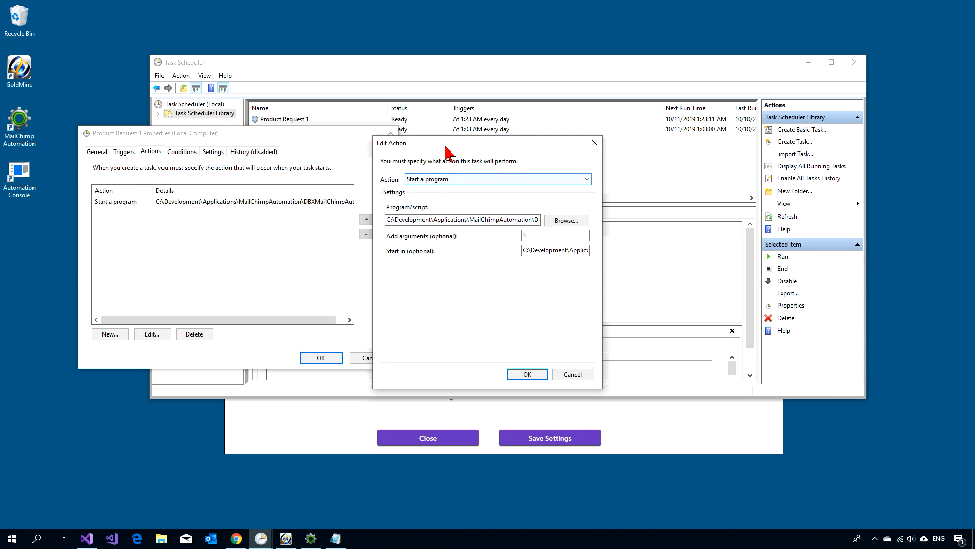
# Examine the action's program path by highlighting AutomationRunnerConsole.exe and the full path, comparing it with the DBX MailChimp Connect Automation window
pyautogui.moveTo(388, 220); pyautogui.dragTo(594, 220)
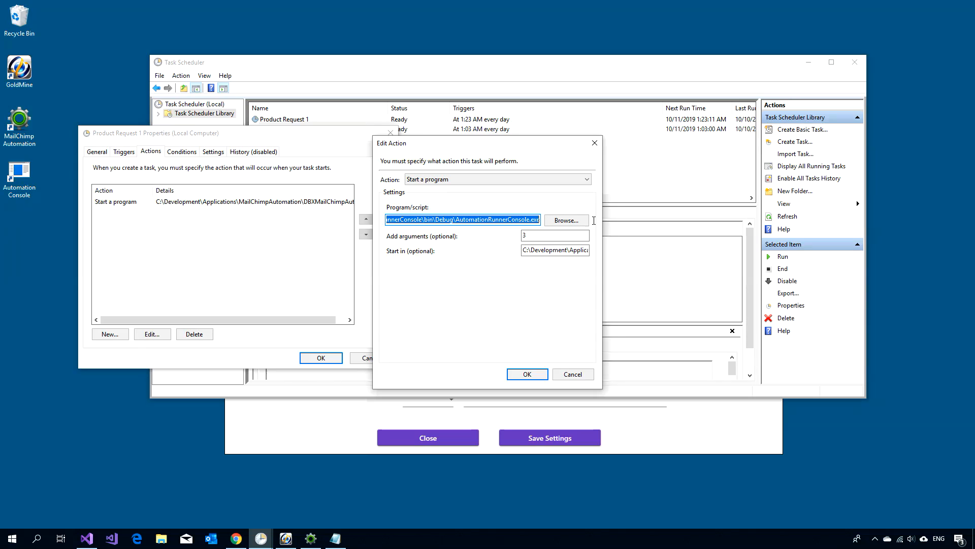
pyautogui.click(465, 222)
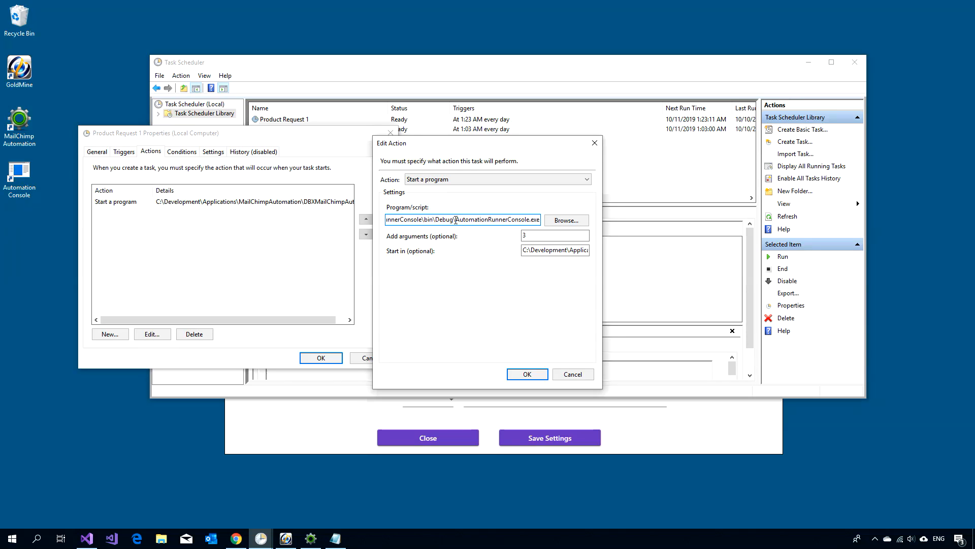
pyautogui.moveTo(456, 219); pyautogui.dragTo(541, 218)
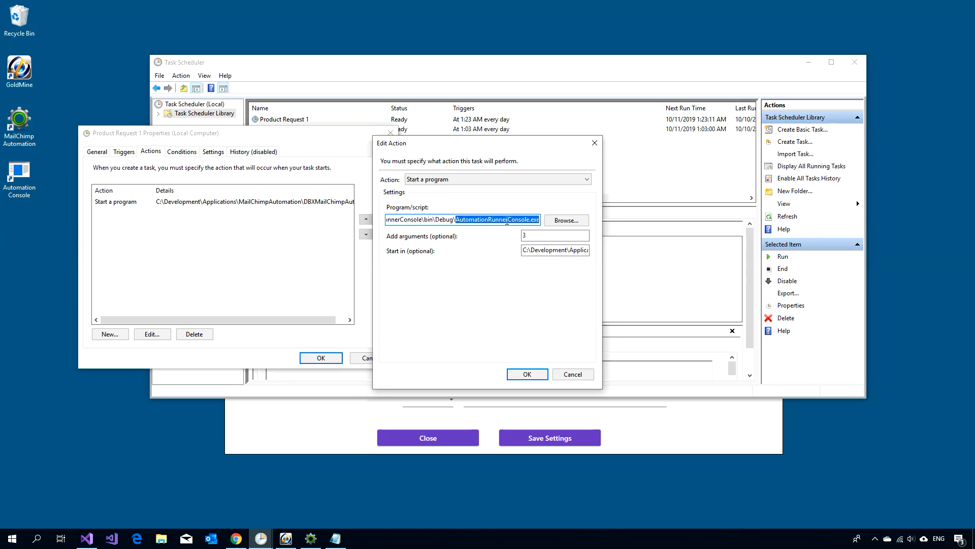
pyautogui.click(504, 220)
pyautogui.moveTo(481, 222); pyautogui.dragTo(377, 222)
pyautogui.click(418, 220)
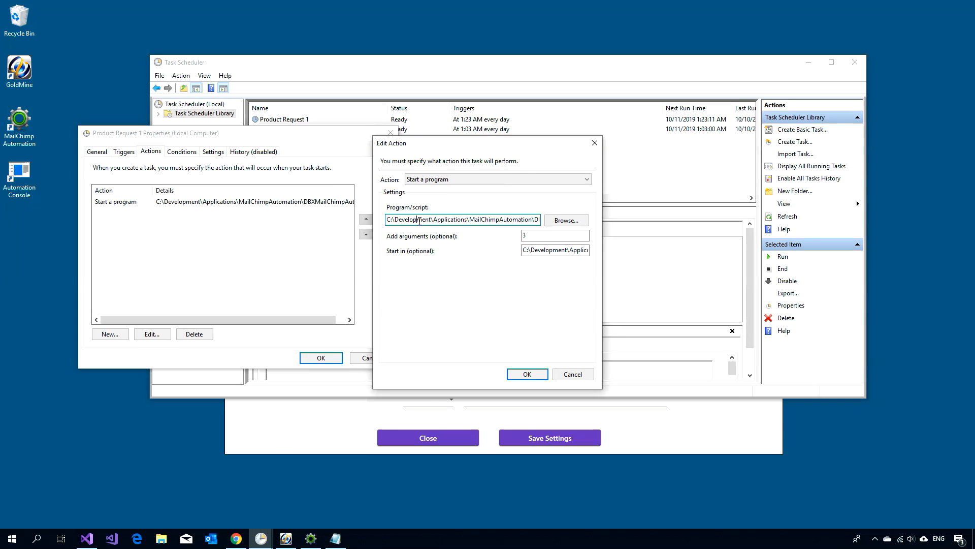
pyautogui.click(258, 443)
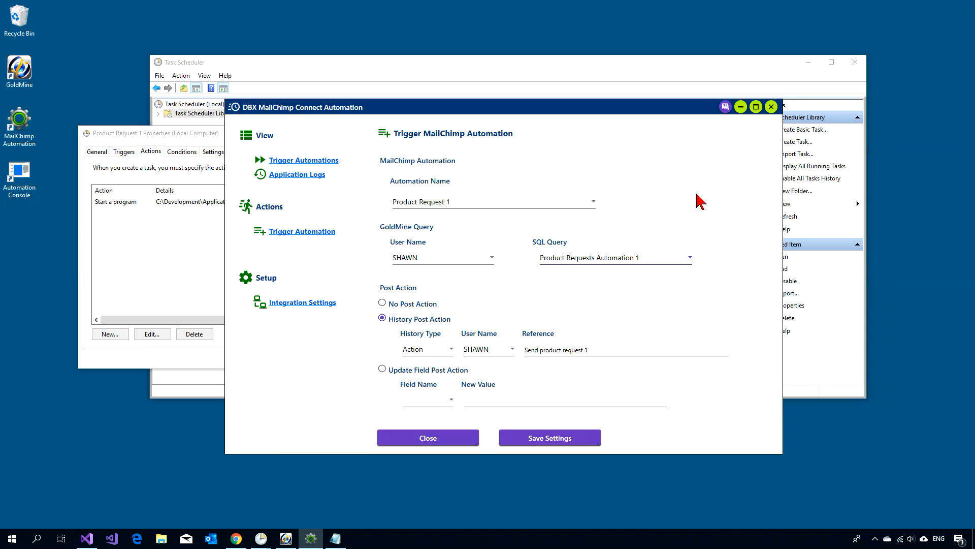
pyautogui.click(196, 137)
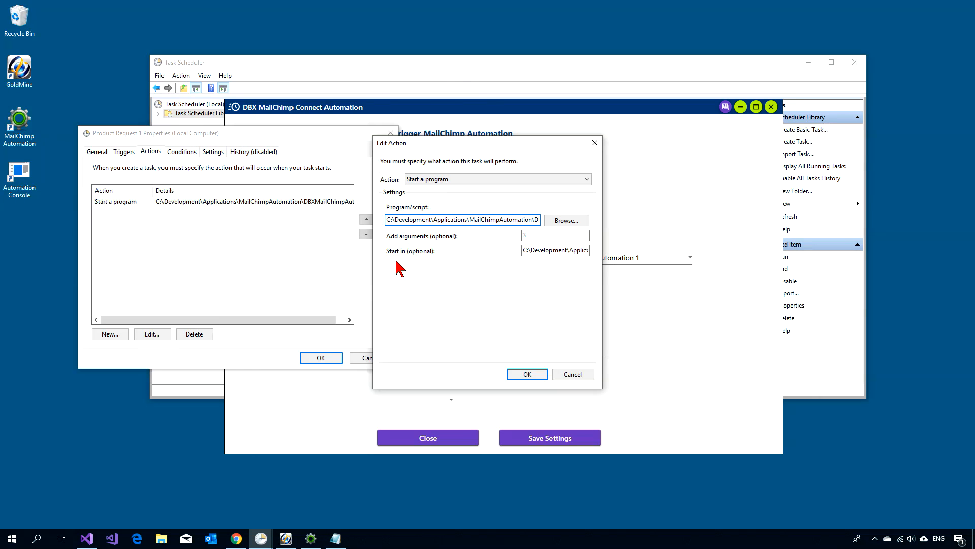
pyautogui.doubleClick(462, 222)
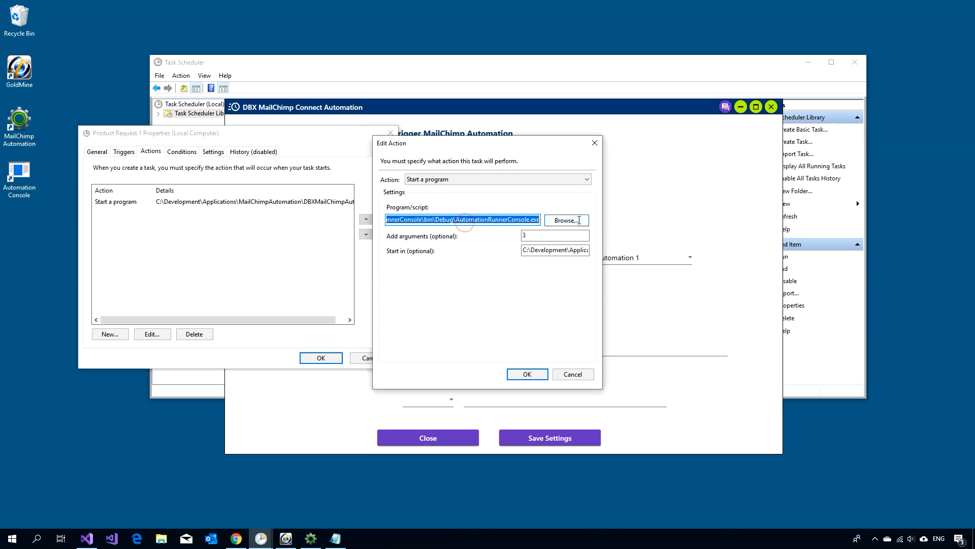
# Examine the AutomationRunnerConsole.exe file name in the action's program path and the argument passed to it
pyautogui.click(463, 219)
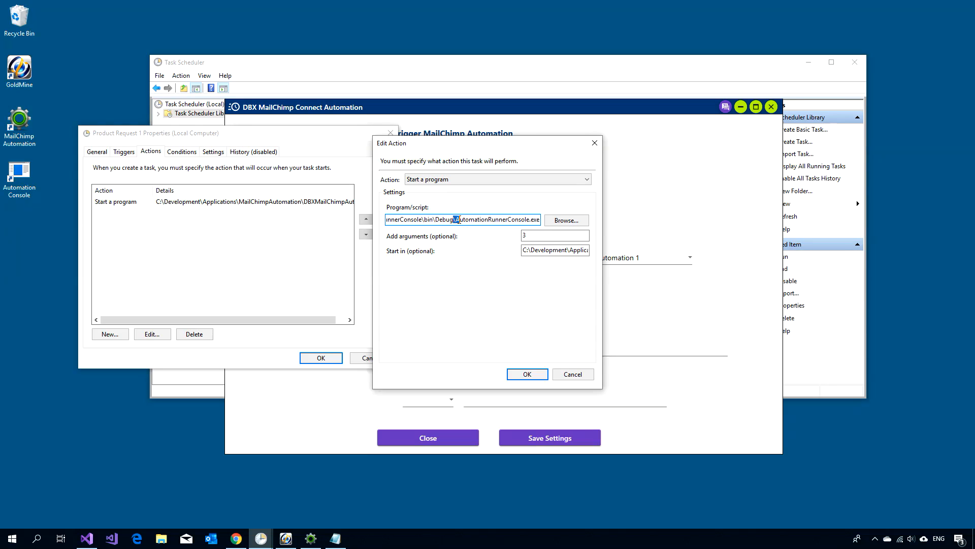
pyautogui.moveTo(457, 219); pyautogui.dragTo(541, 220)
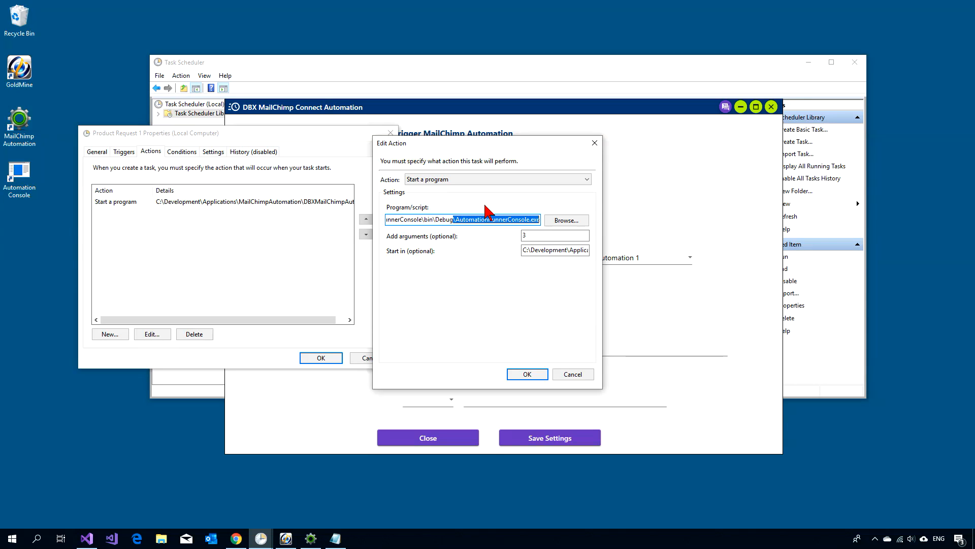
pyautogui.click(476, 221)
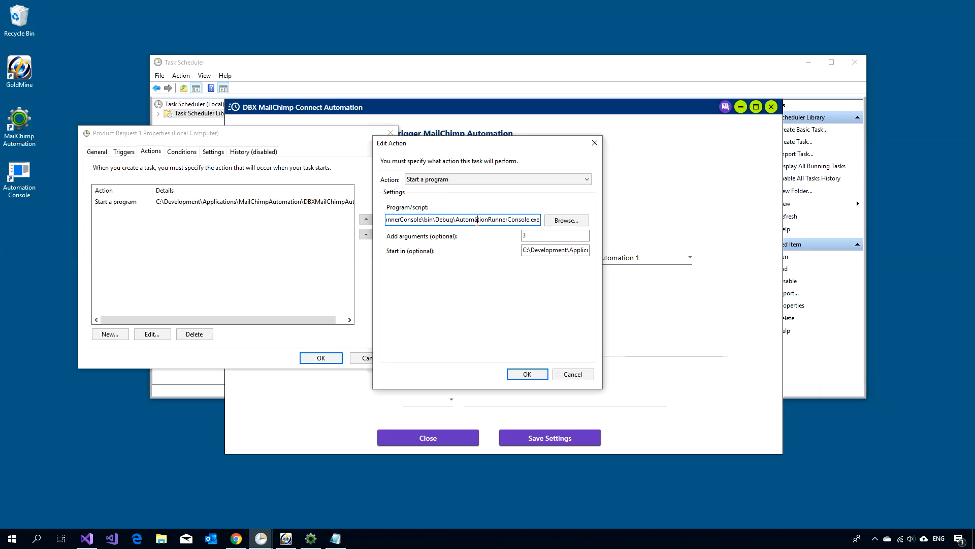
pyautogui.click(543, 237)
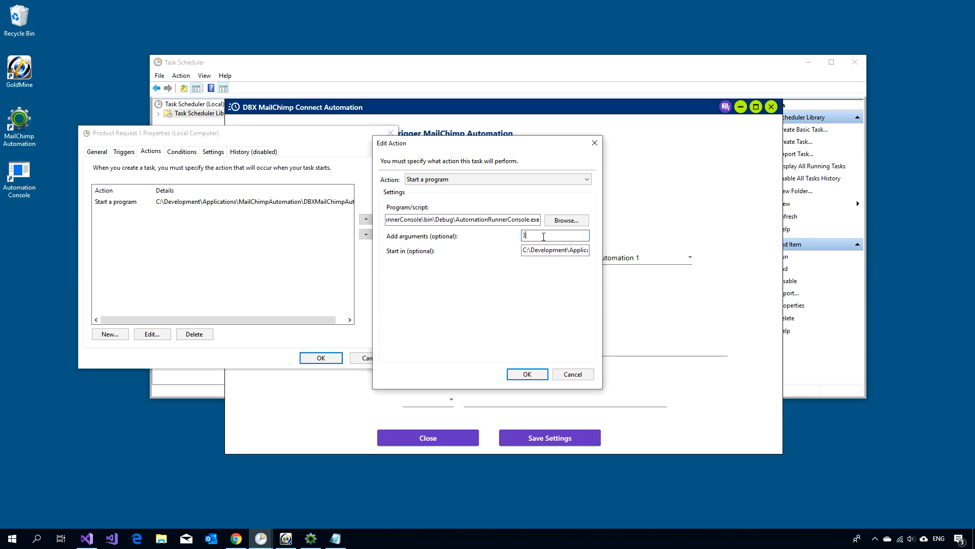
# Switch to DBX MailChimp Connect Automation and view the trigger automations list to match the Product Request 1 Id with the task's argument
pyautogui.click(599, 69)
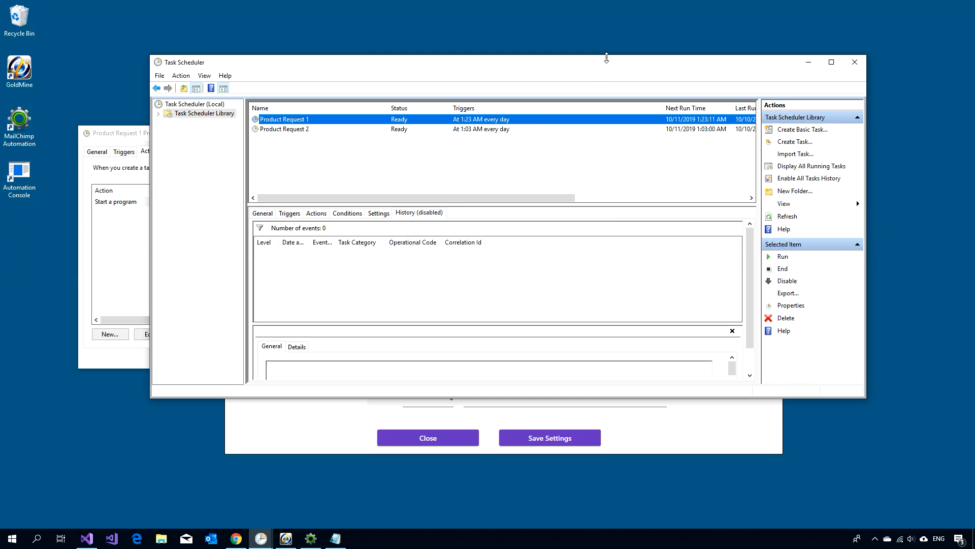
pyautogui.click(655, 437)
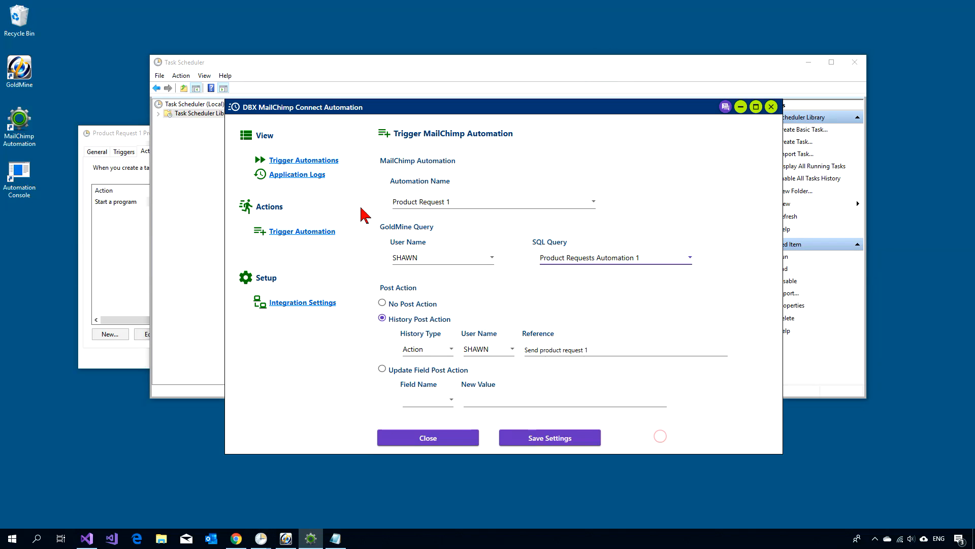
pyautogui.click(300, 160)
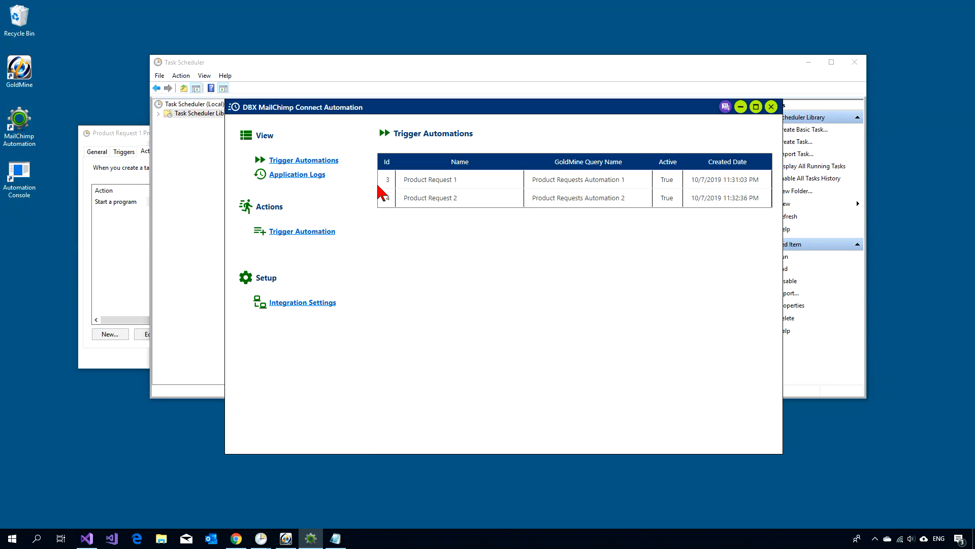
# Return to the task's action, compare its start-in folder with the program path, and close the action and Product Request 1 properties
pyautogui.click(118, 365)
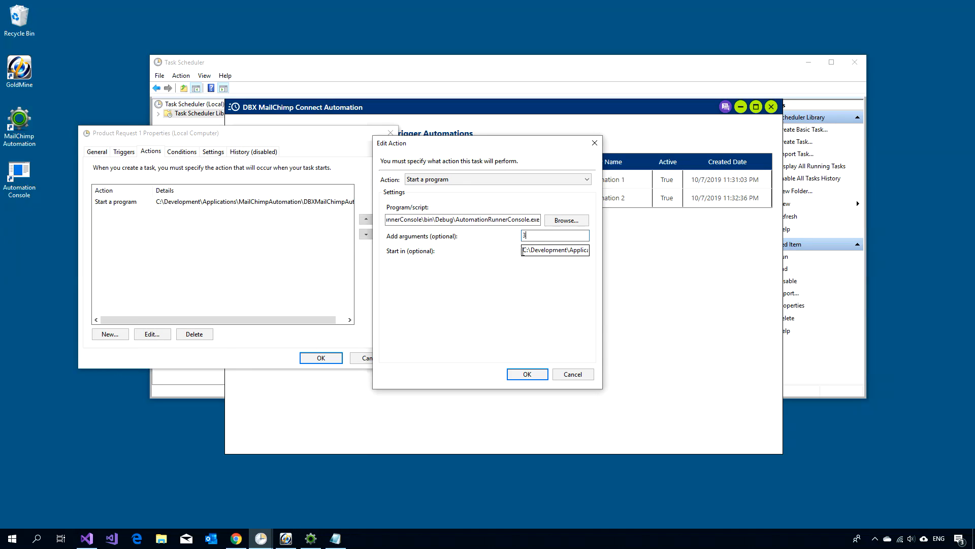
pyautogui.doubleClick(523, 251)
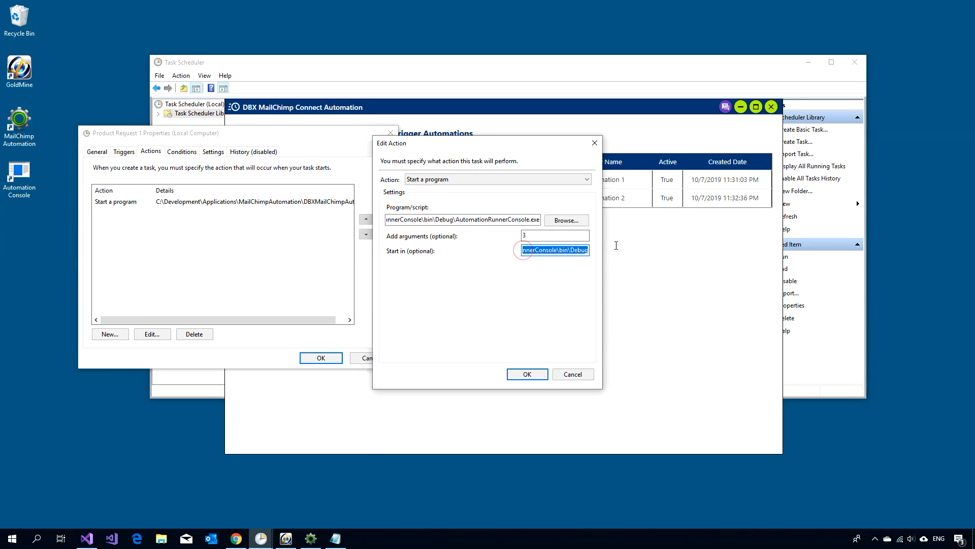
pyautogui.moveTo(634, 247); pyautogui.dragTo(518, 252)
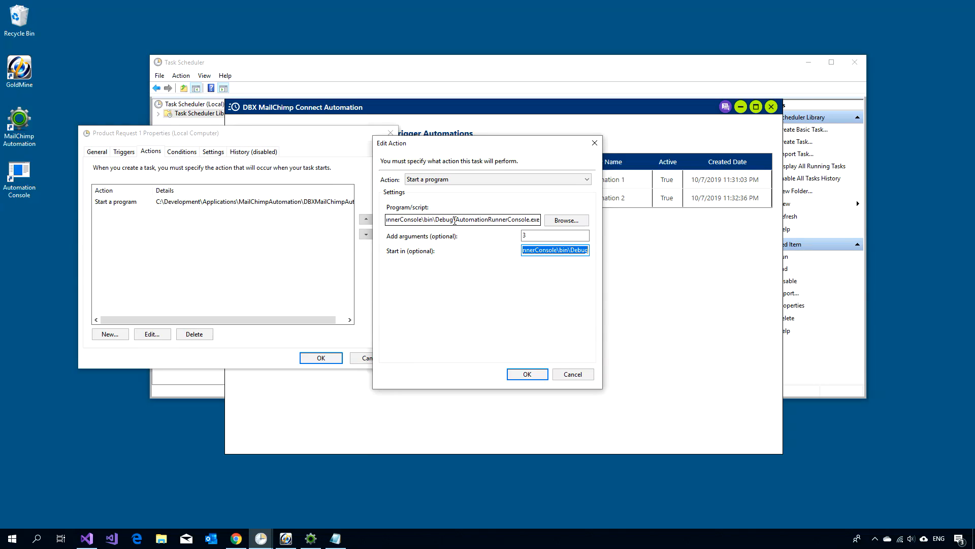
pyautogui.moveTo(453, 220); pyautogui.dragTo(568, 217)
pyautogui.click(457, 222)
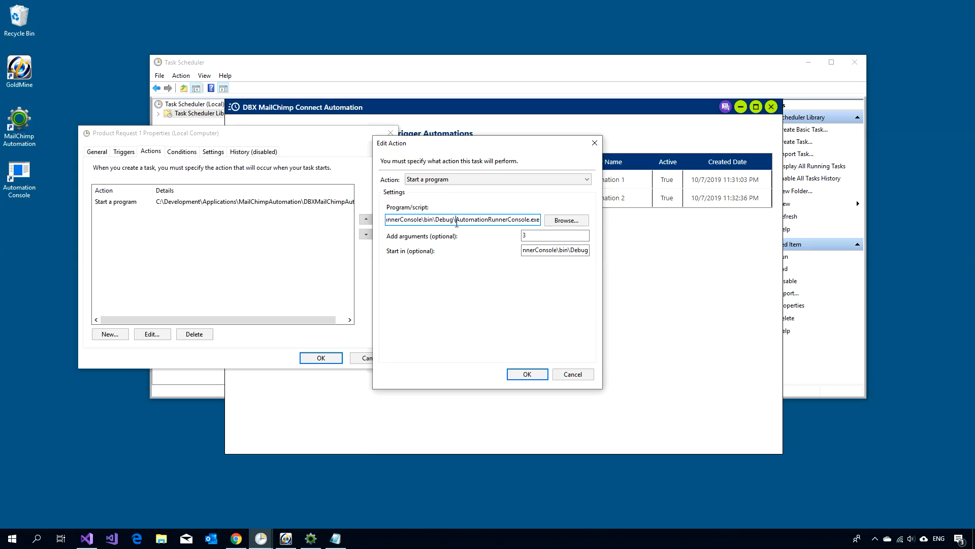
pyautogui.moveTo(526, 252); pyautogui.dragTo(663, 252)
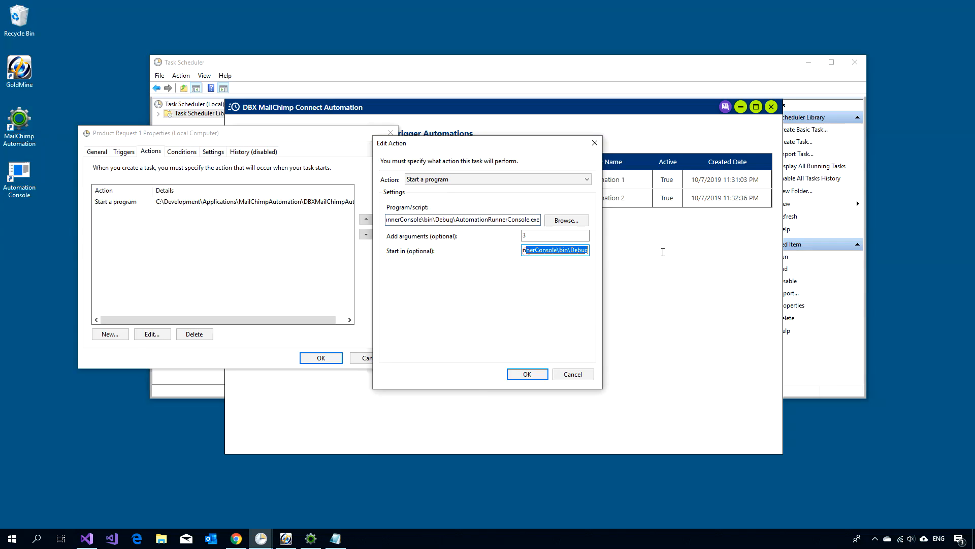
pyautogui.click(526, 251)
pyautogui.click(575, 376)
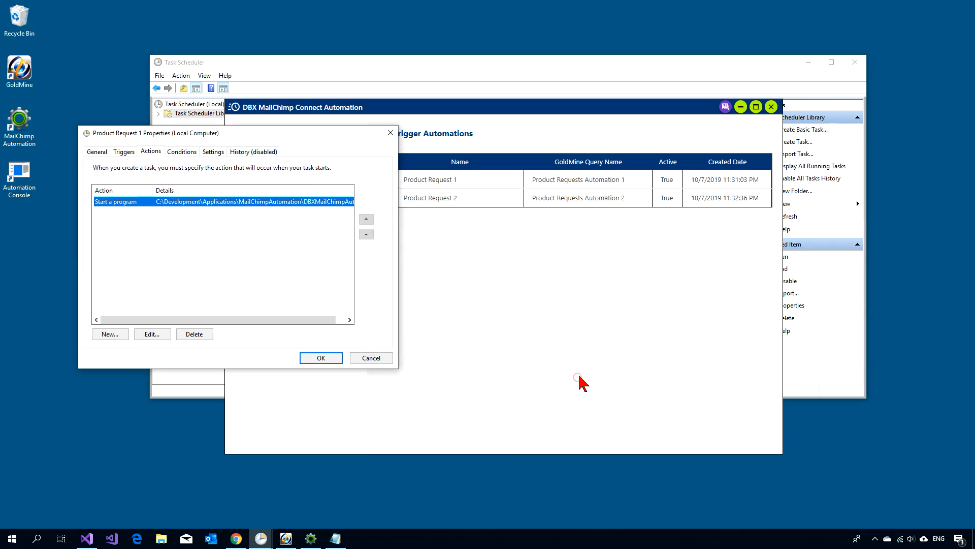
pyautogui.click(321, 358)
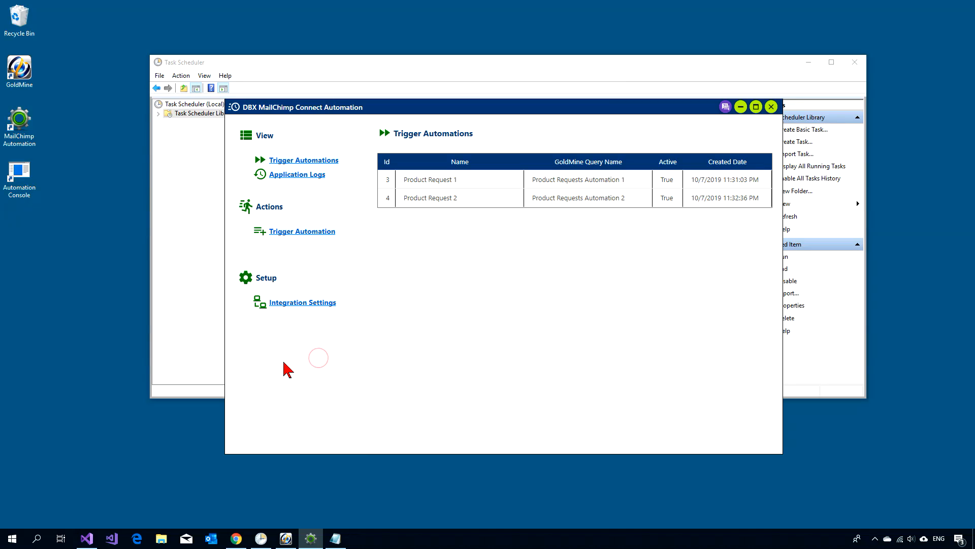
pyautogui.click(625, 74)
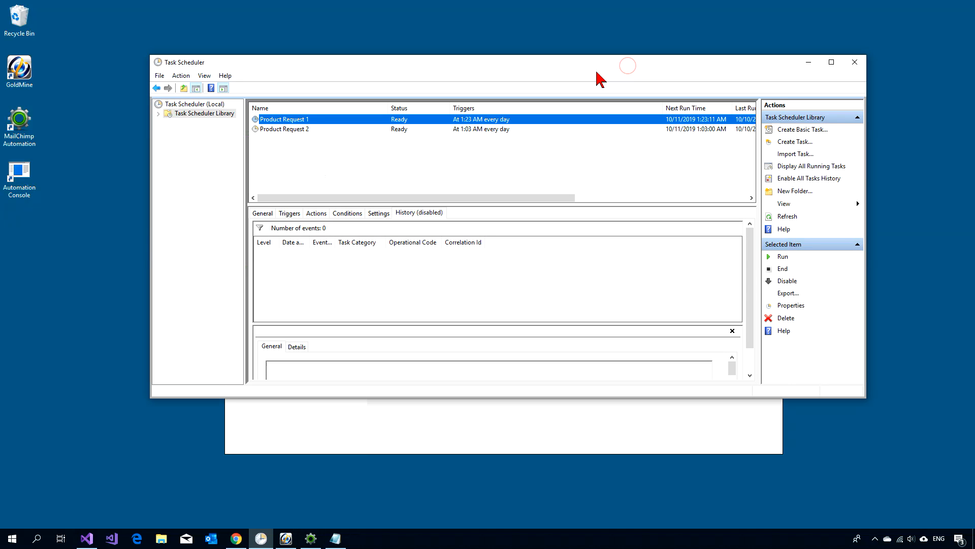
# Switch to Gmail in Chrome and refresh the inbox search for messages from the support sender
pyautogui.click(236, 538)
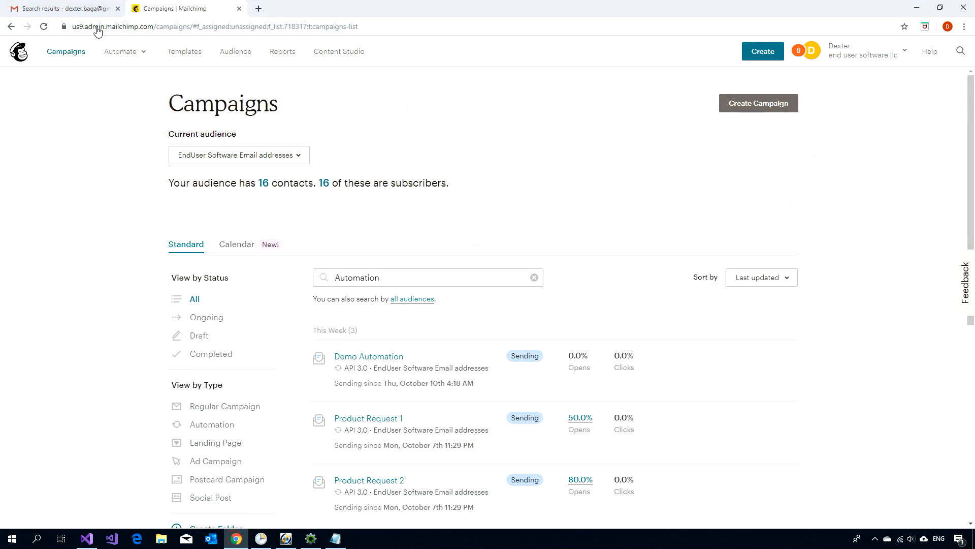
pyautogui.click(49, 9)
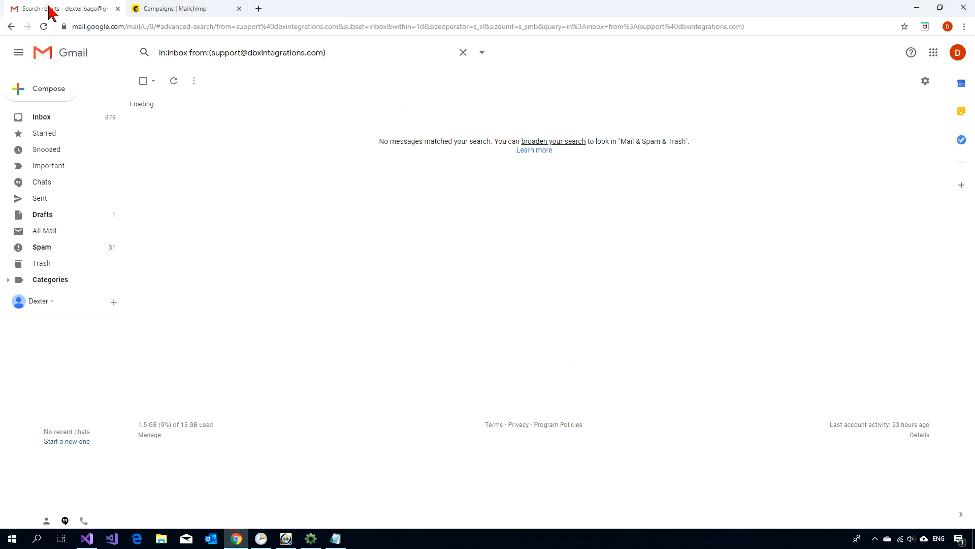
pyautogui.click(174, 81)
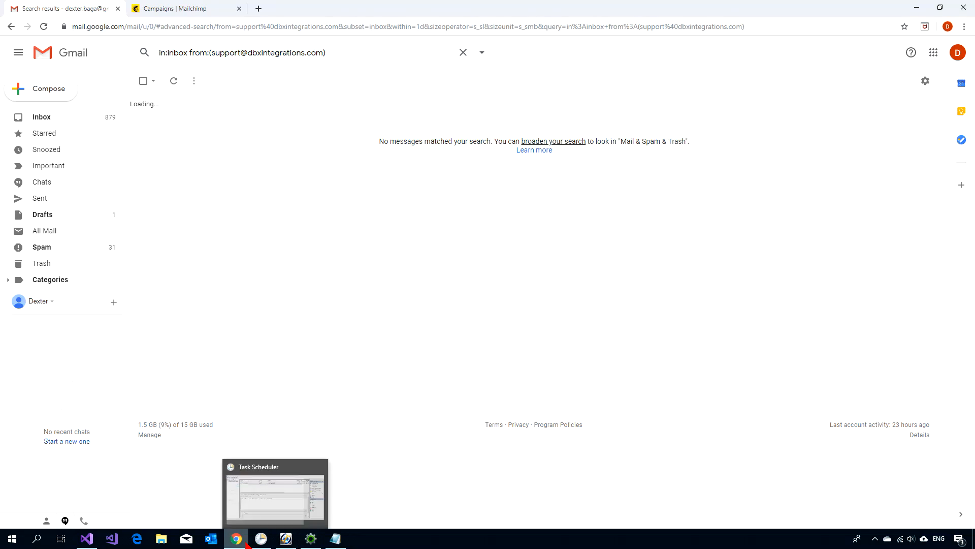
# Switch to Task Scheduler and run the Product Request 1 task immediately
pyautogui.click(261, 538)
pyautogui.rightClick(370, 118)
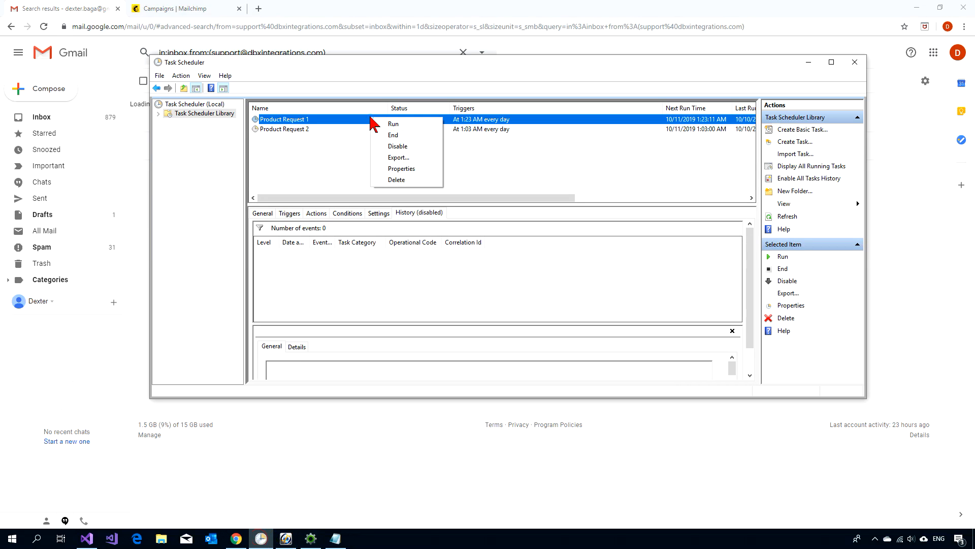
pyautogui.click(393, 125)
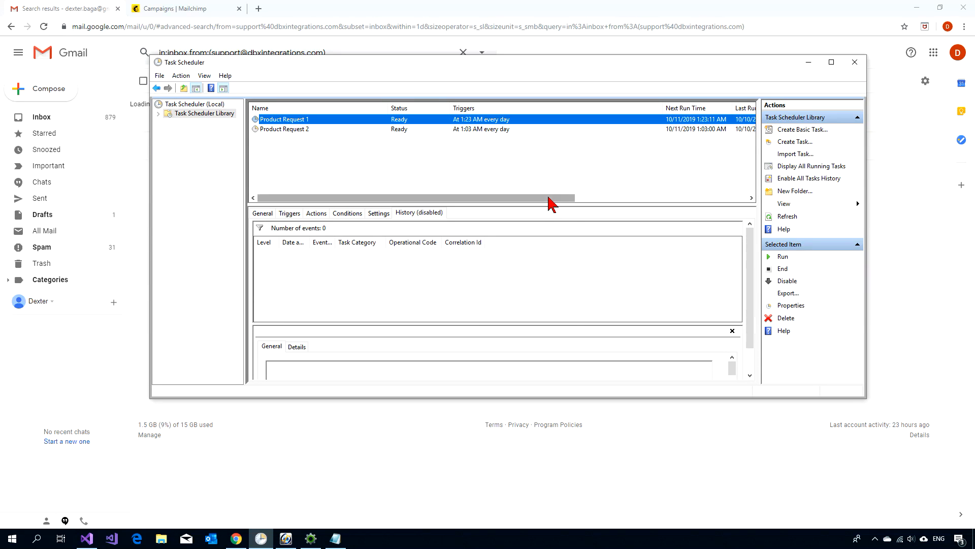
# Switch to Mailchimp, open the Product Request 1 report, and check the contacts queued for its workflow email
pyautogui.click(192, 10)
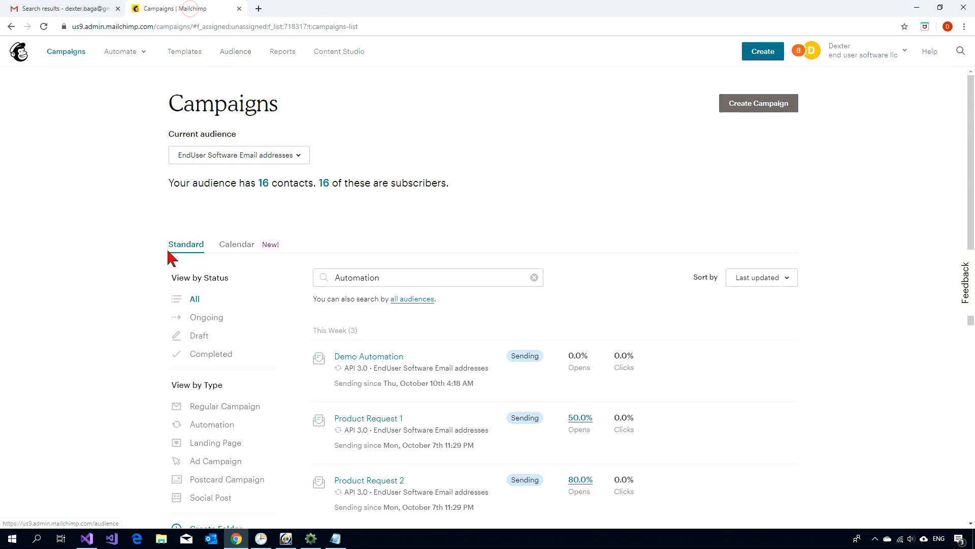
pyautogui.click(352, 420)
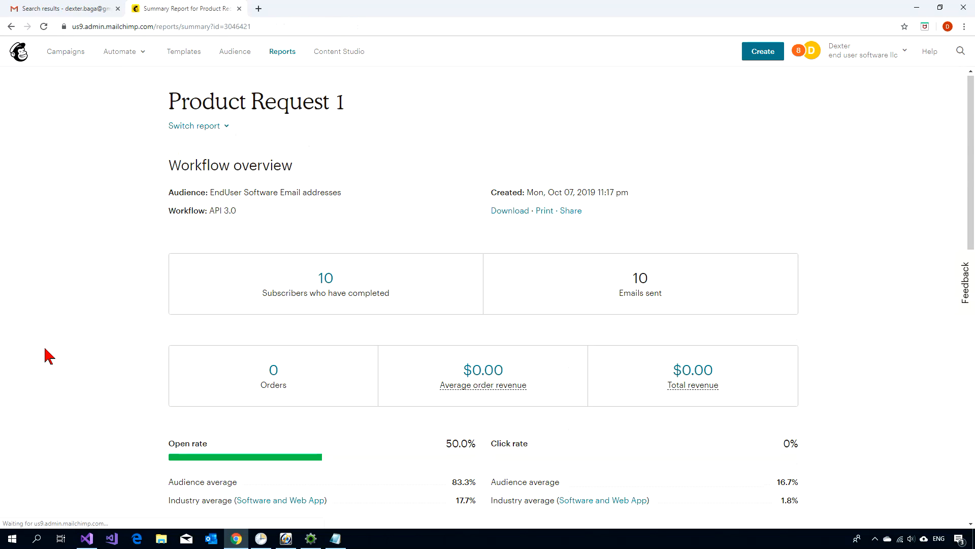
pyautogui.scroll(-10, 114, 367)
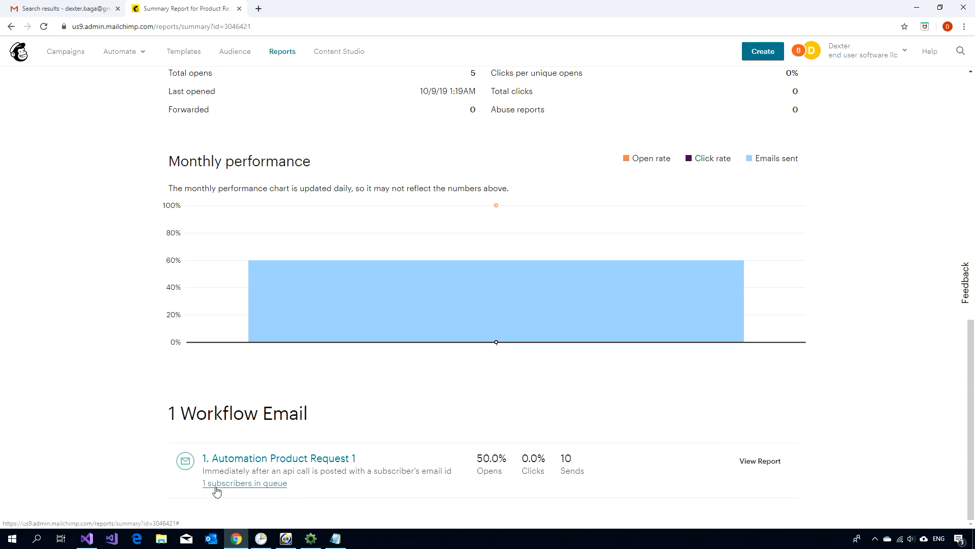
pyautogui.click(241, 483)
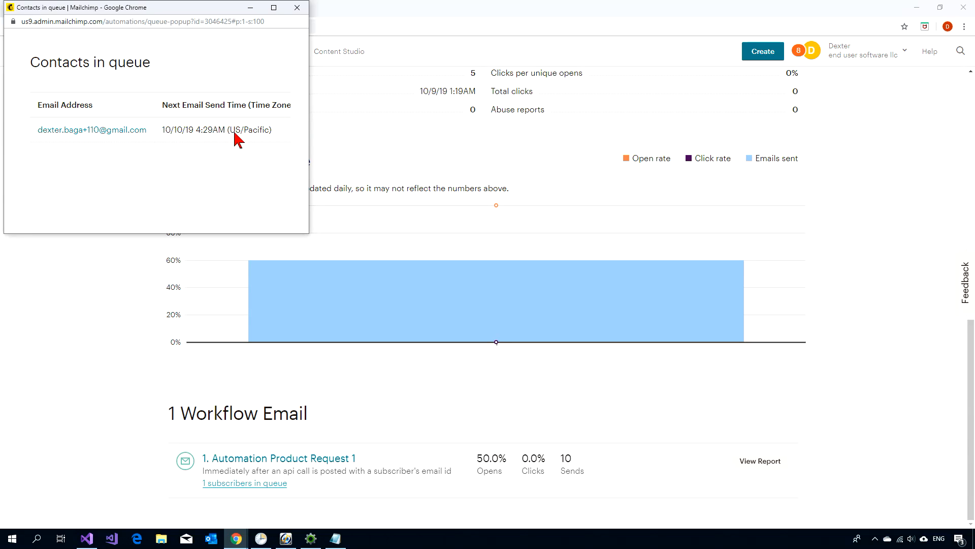
pyautogui.moveTo(213, 9); pyautogui.dragTo(299, 79)
pyautogui.click(387, 74)
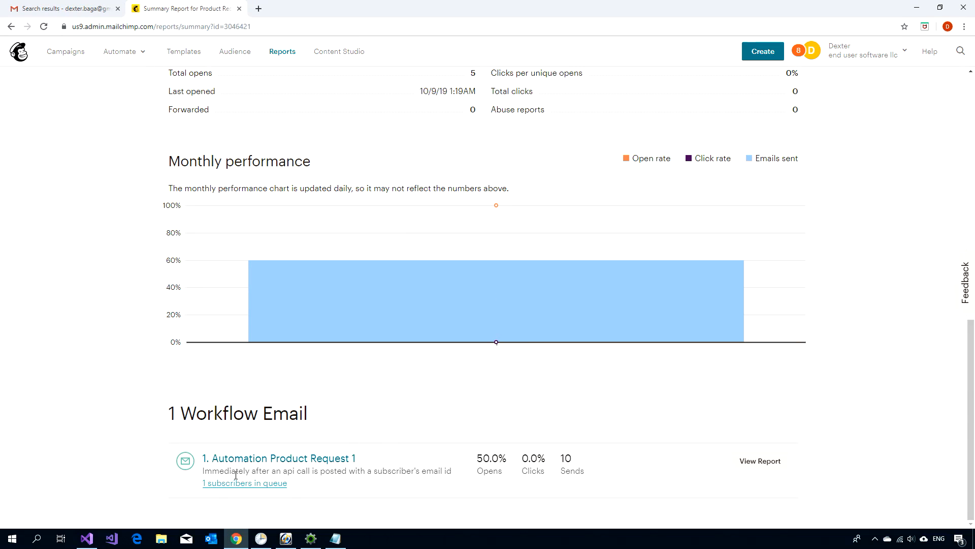
# Open the Automation Product Request 1 email report and examine its recipients, open and click rates, and subscriber activity
pyautogui.click(259, 460)
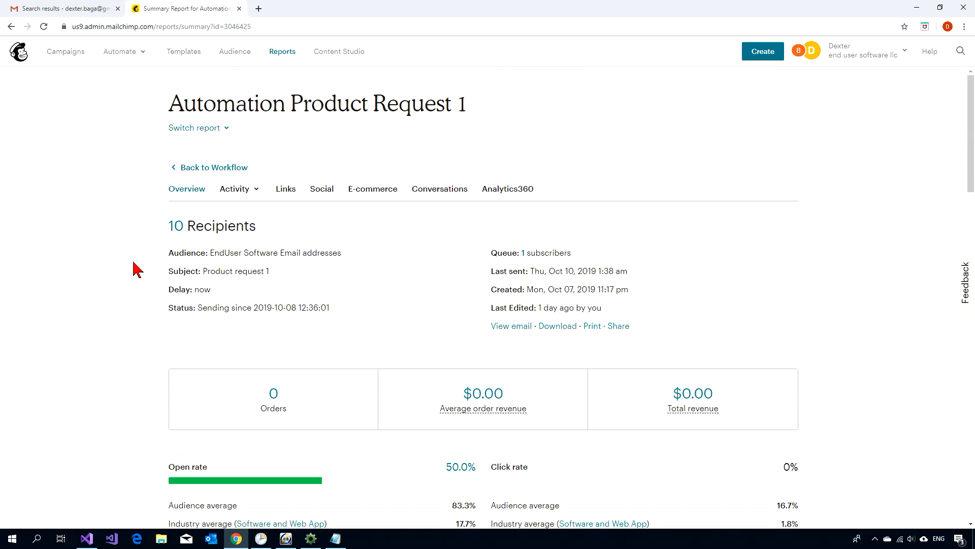
pyautogui.scroll(-3, 123, 268)
pyautogui.scroll(-2, 123, 268)
pyautogui.scroll(2, 123, 268)
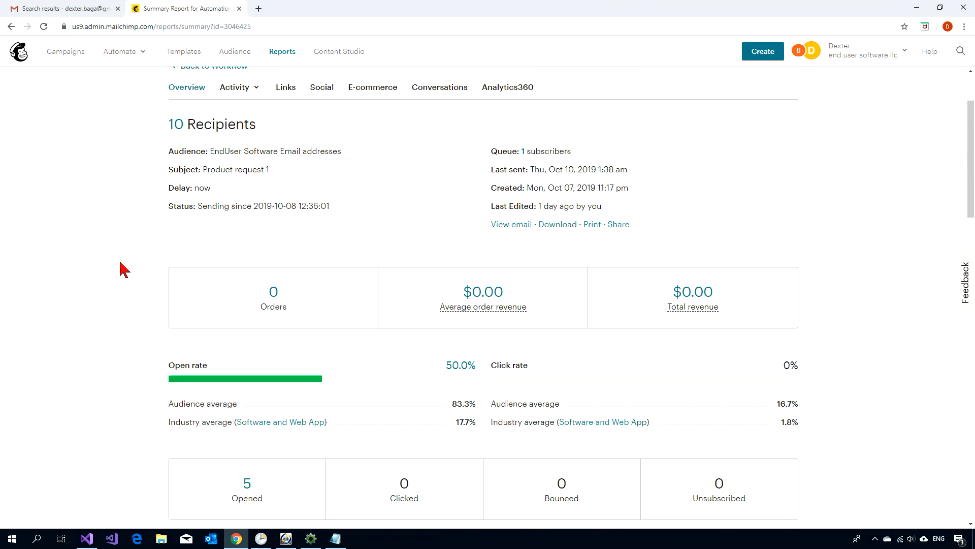
pyautogui.scroll(-3, 123, 268)
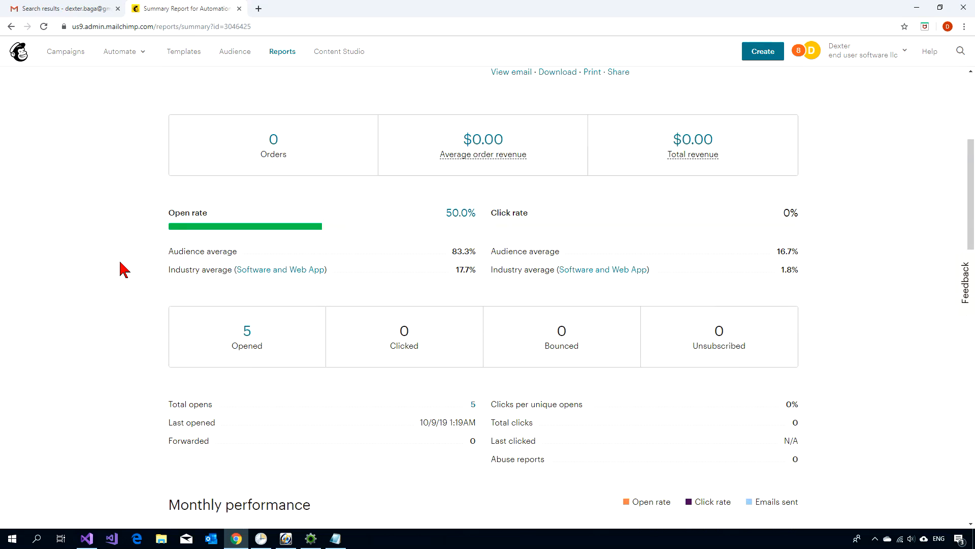
pyautogui.scroll(5, 123, 268)
pyautogui.scroll(-12, 151, 281)
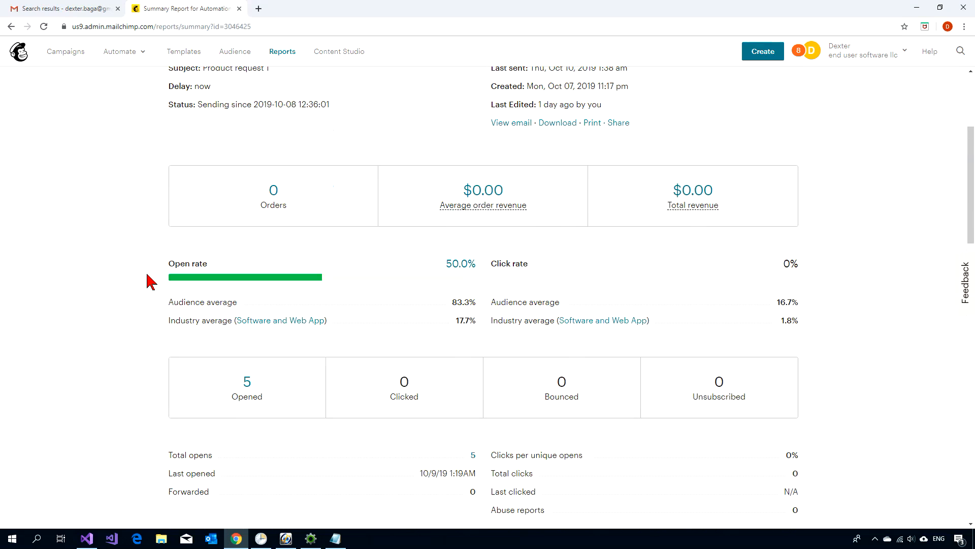
pyautogui.scroll(-9, 151, 281)
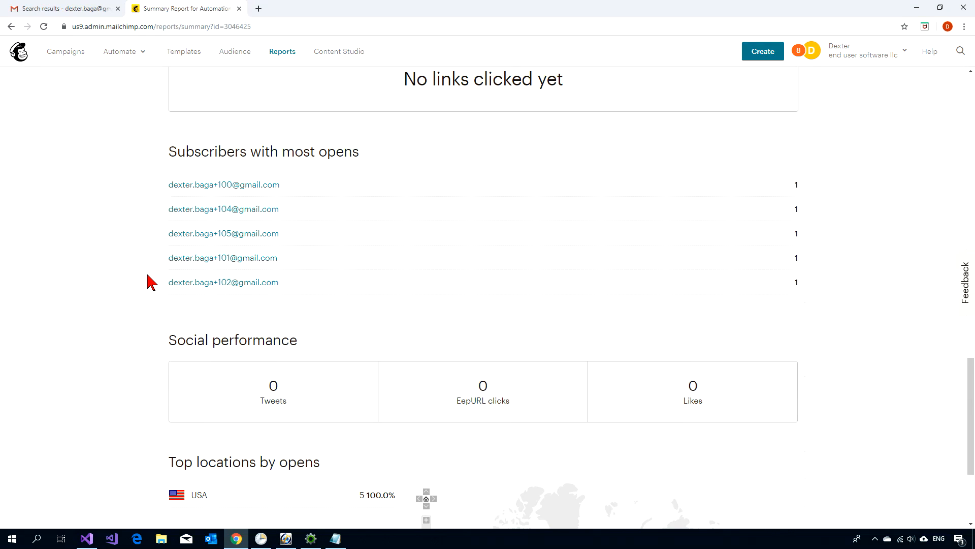
pyautogui.scroll(-3, 148, 280)
pyautogui.scroll(11, 148, 278)
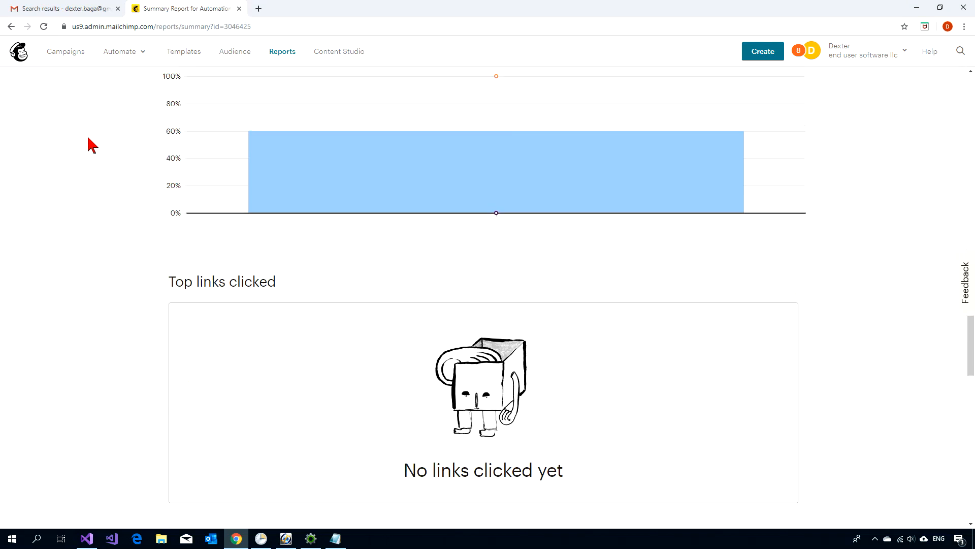
pyautogui.scroll(13, 91, 145)
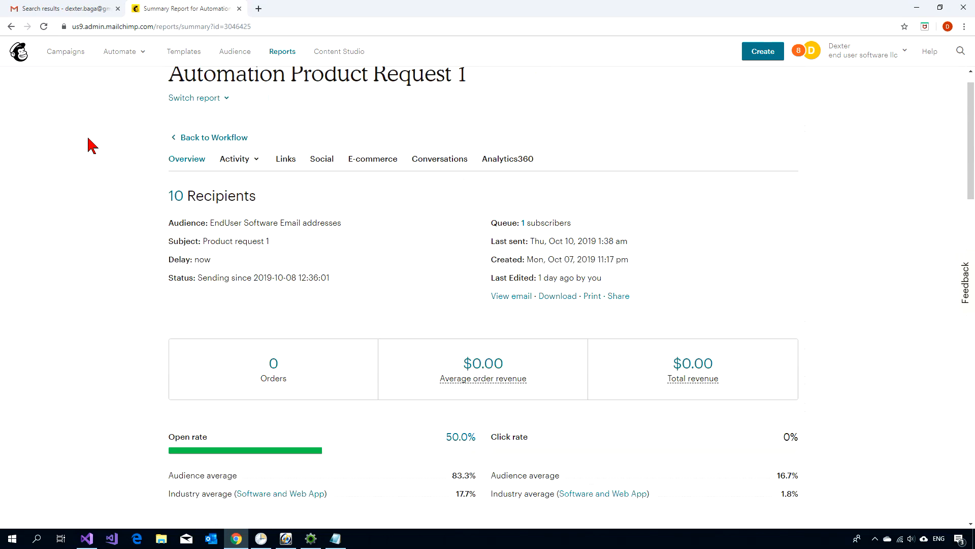
# Return to the campaigns list and reopen the Product Request 1 report to recheck its emails sent and workflow email queue
pyautogui.click(70, 54)
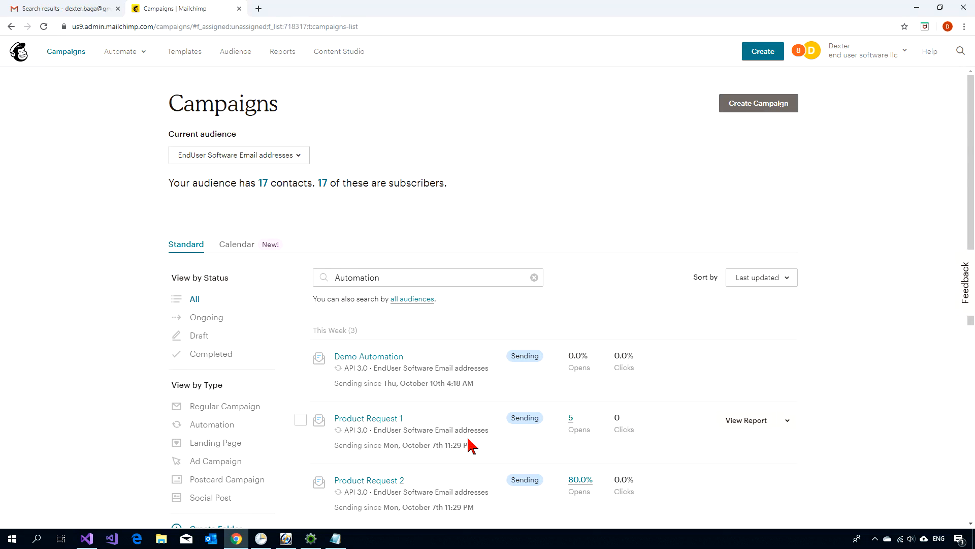
pyautogui.click(370, 421)
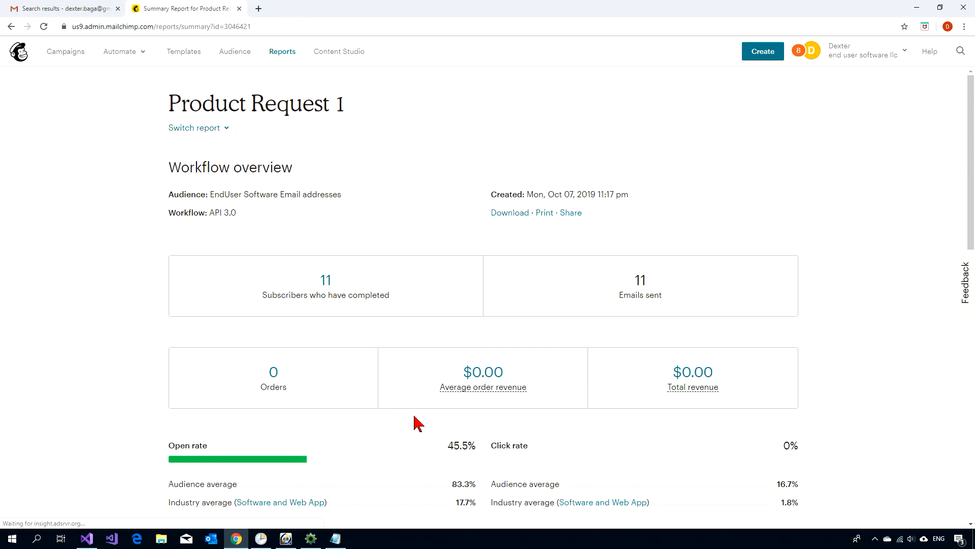
pyautogui.scroll(-10, 414, 423)
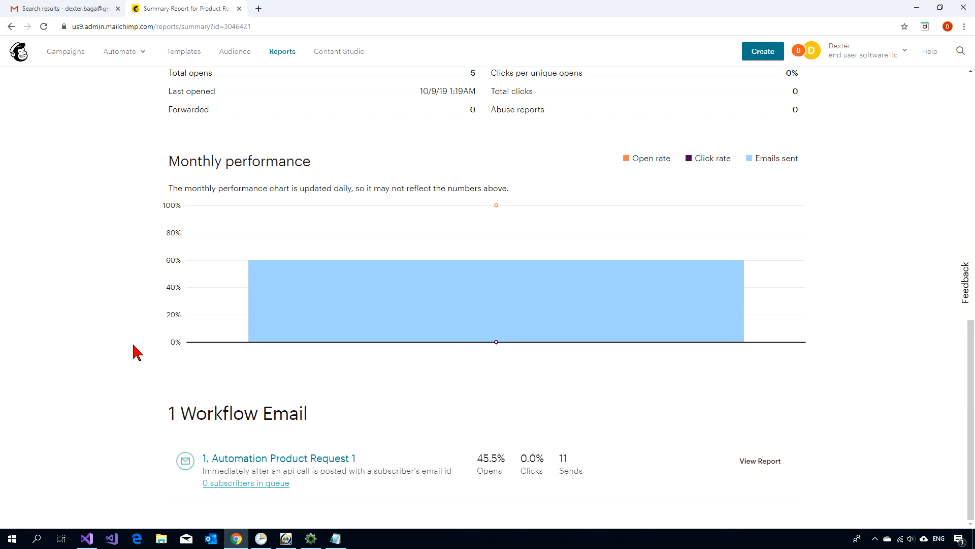
# Switch to Gmail, refresh the support sender's search results, and open the Product request 1 email to examine its requested products
pyautogui.click(70, 9)
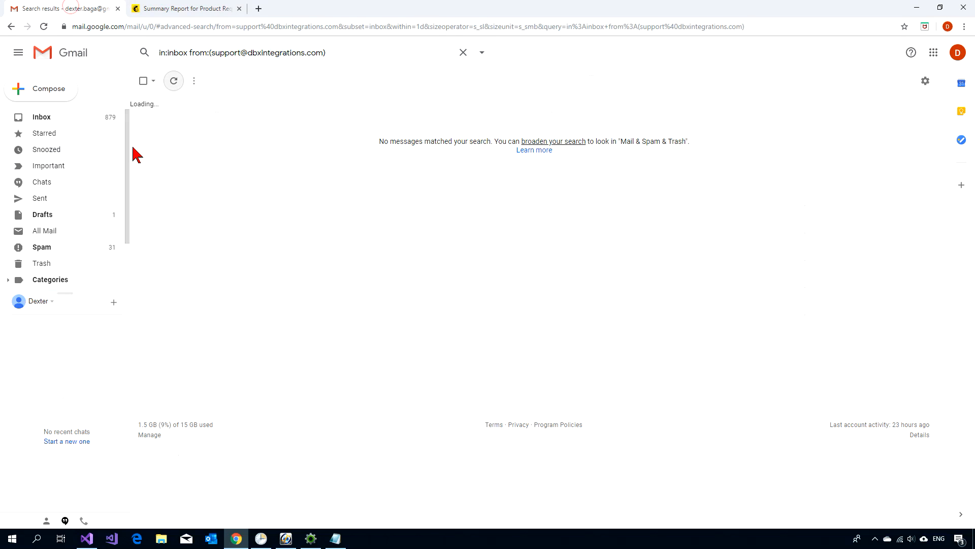
pyautogui.click(174, 81)
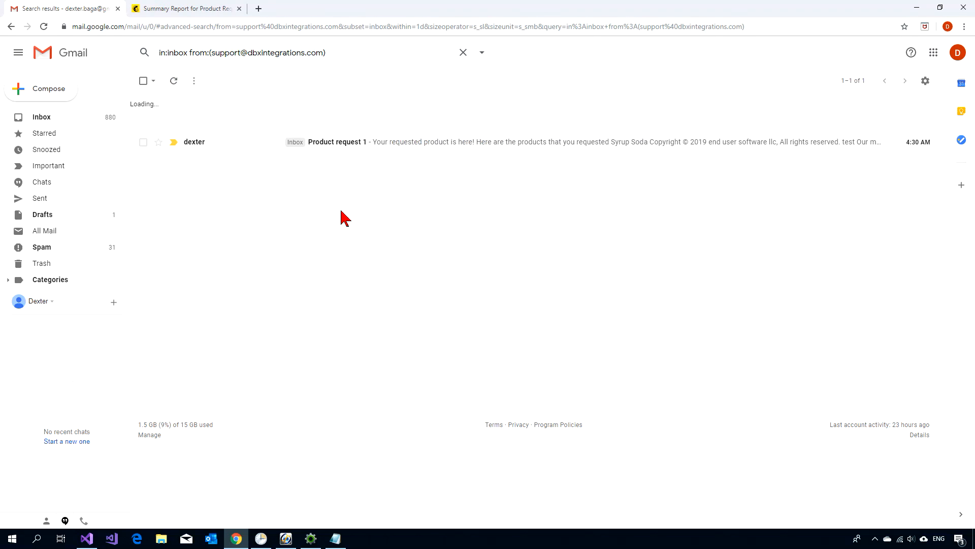
pyautogui.click(398, 146)
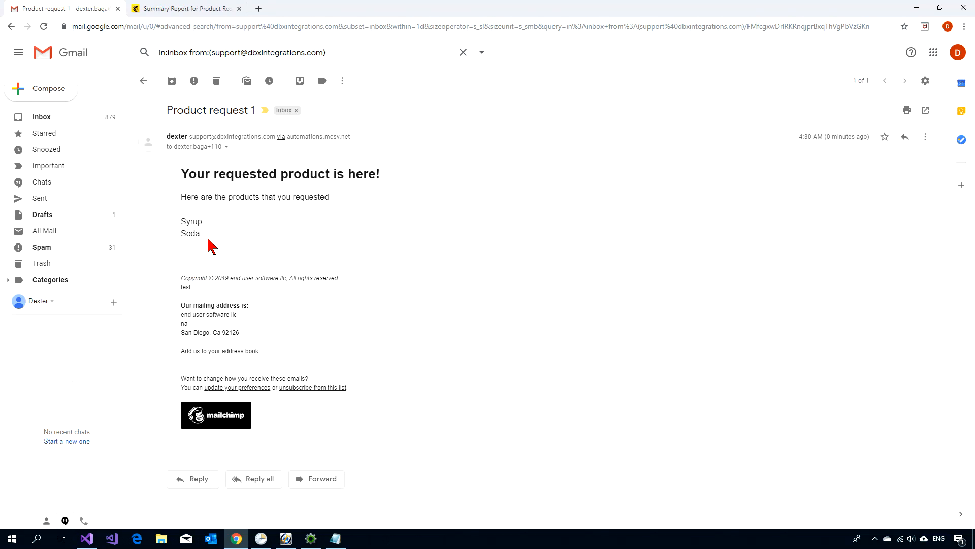
pyautogui.moveTo(211, 238); pyautogui.dragTo(186, 218)
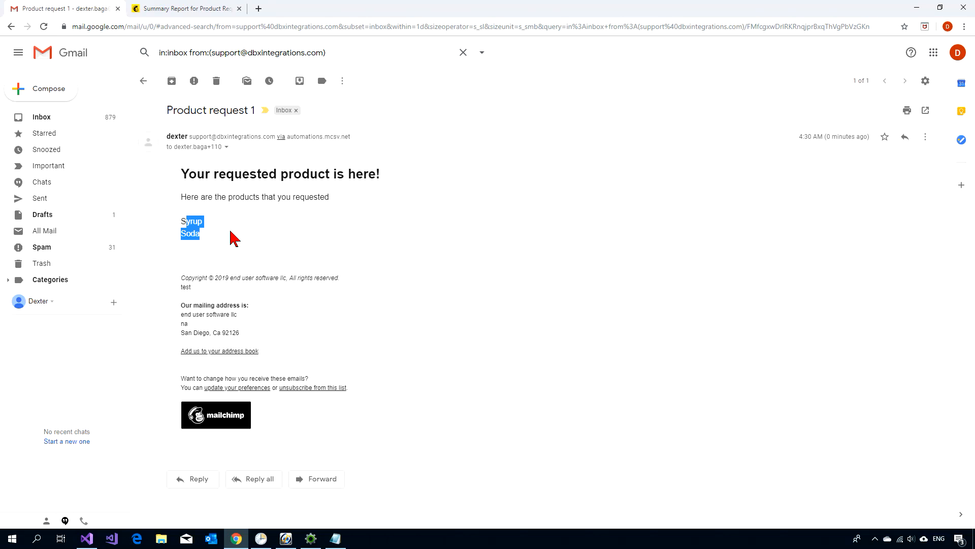
pyautogui.click(209, 235)
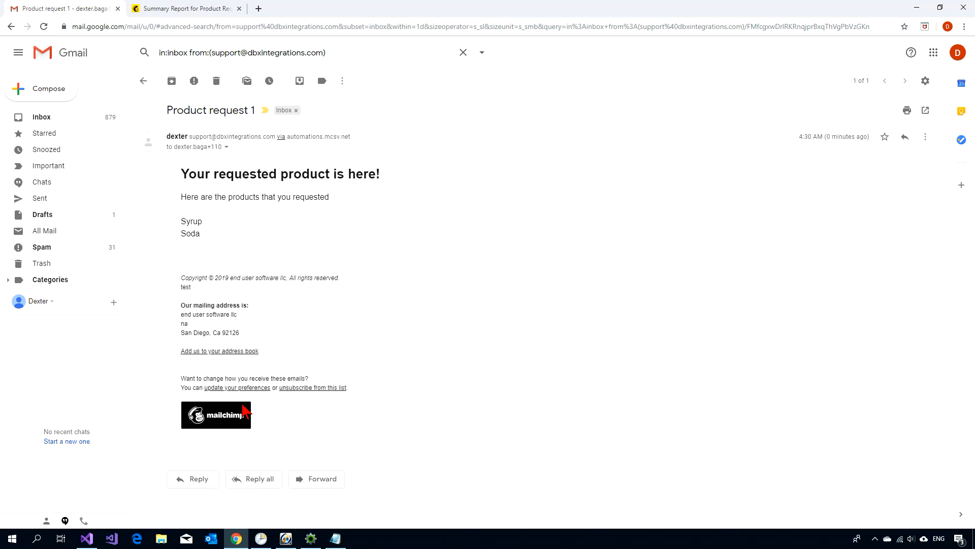
pyautogui.moveTo(179, 222); pyautogui.dragTo(208, 246)
pyautogui.click(279, 252)
# Switch to GoldMine and reload the contact record to check its history for the sent product request
pyautogui.click(286, 539)
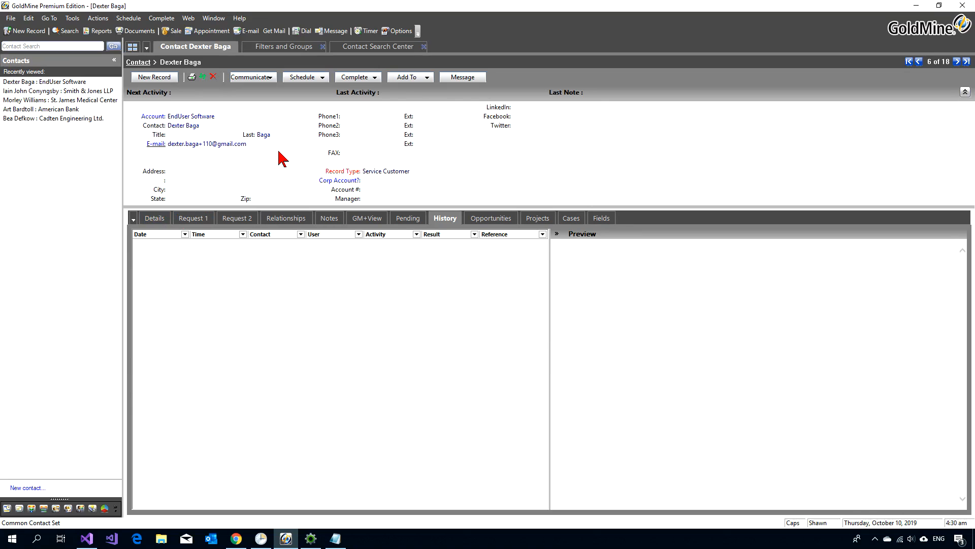
pyautogui.press('pagedown')
pyautogui.press('pageup')
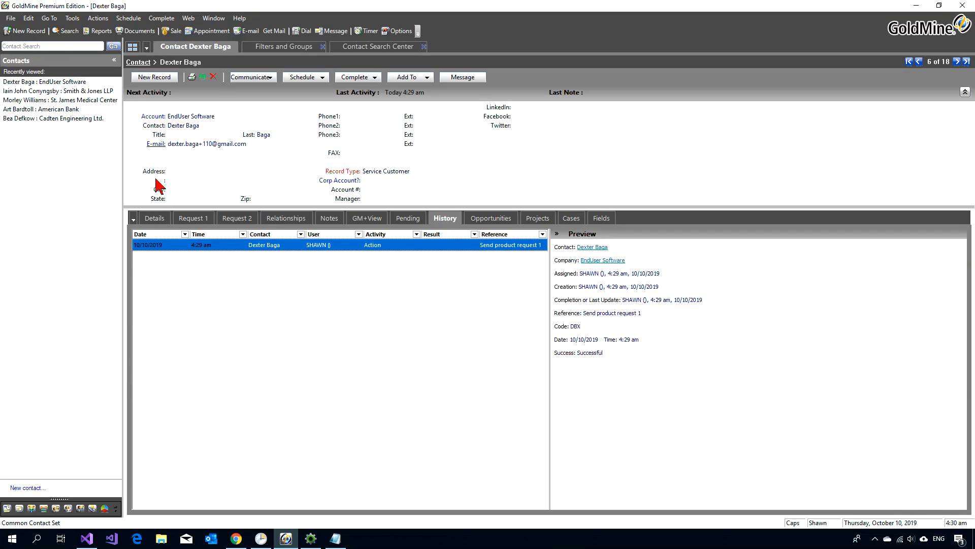
# Review the contact's Request 1 fields and clear the Request Sent field under Request 2
pyautogui.click(189, 220)
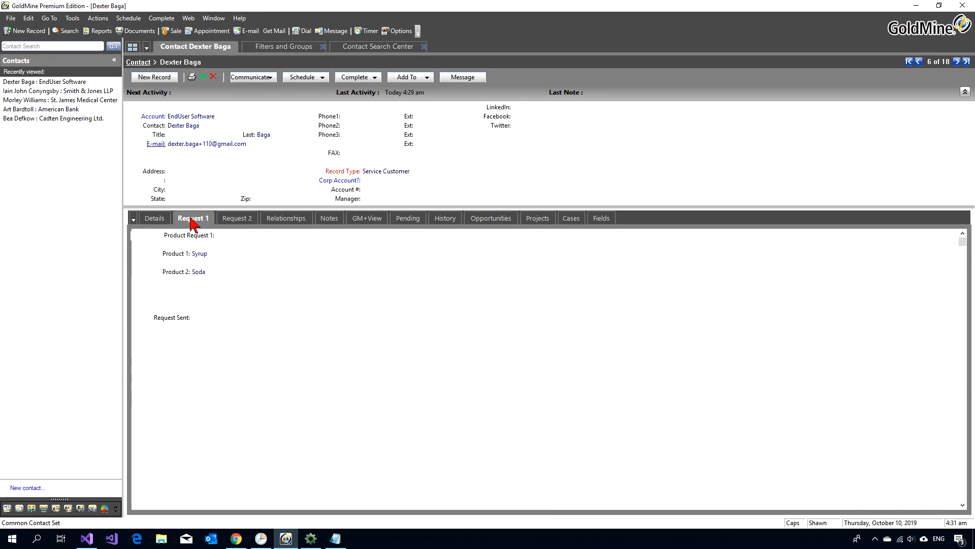
pyautogui.click(232, 218)
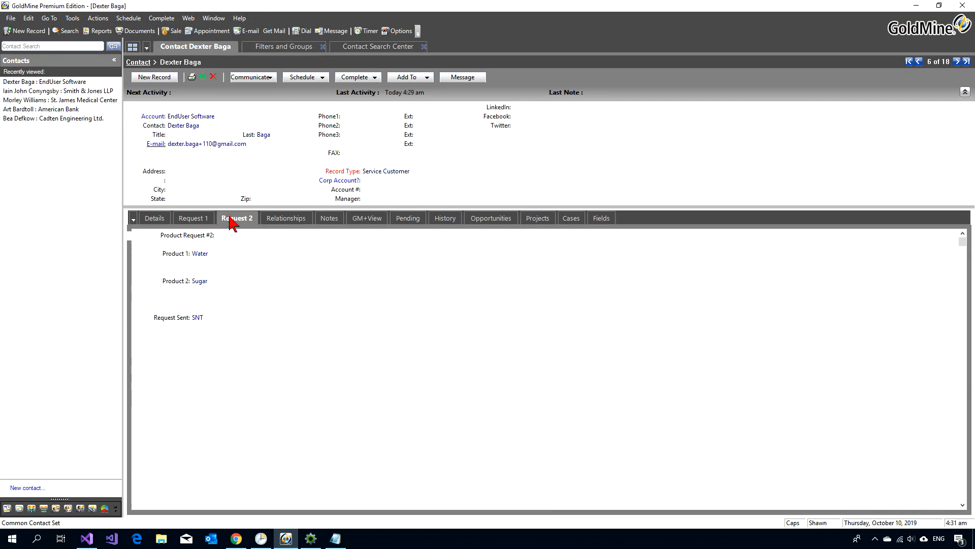
pyautogui.click(201, 319)
pyautogui.press('Delete')
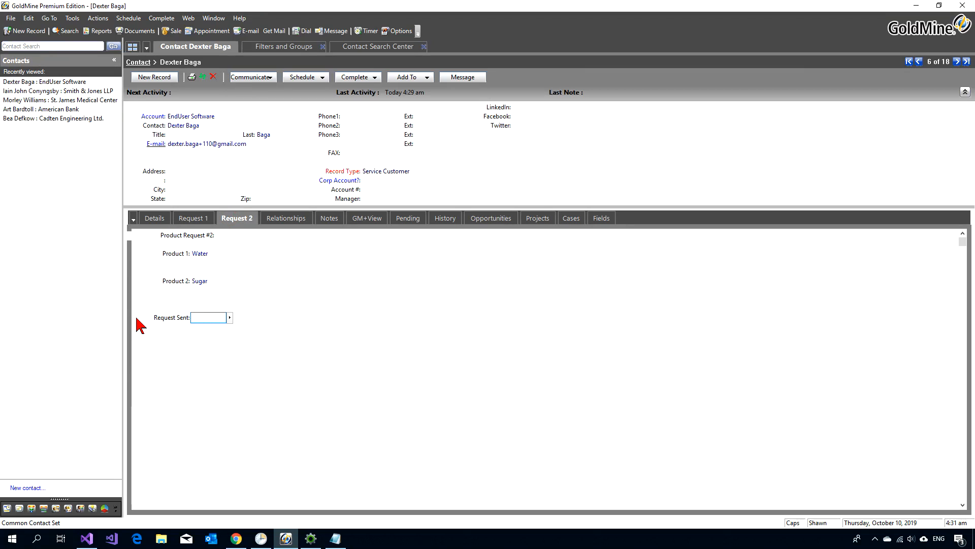
pyautogui.click(164, 279)
# Recheck the contact's Request 1 fields, bring up DBX MailChimp Connect Automation, and move its window clear of them
pyautogui.moveTo(262, 542)
pyautogui.click(193, 217)
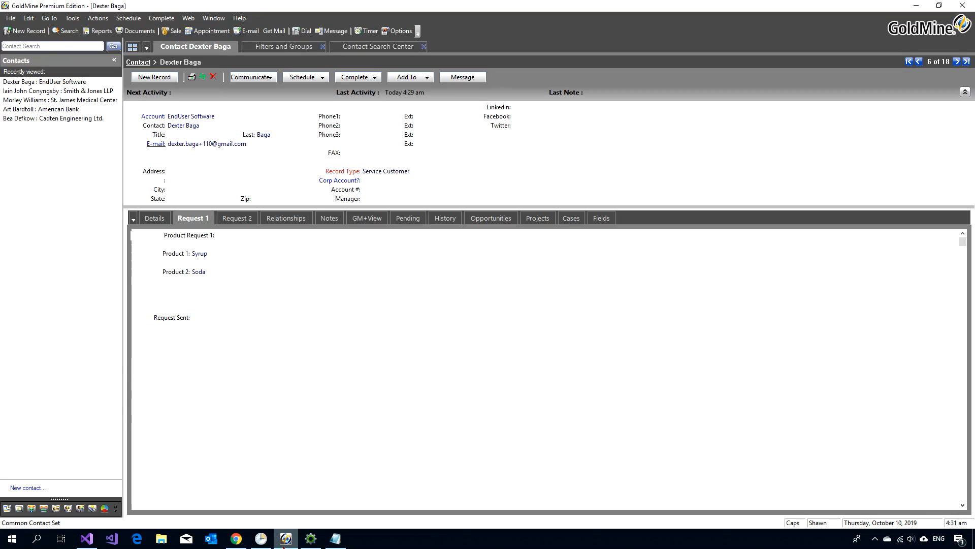
pyautogui.click(311, 539)
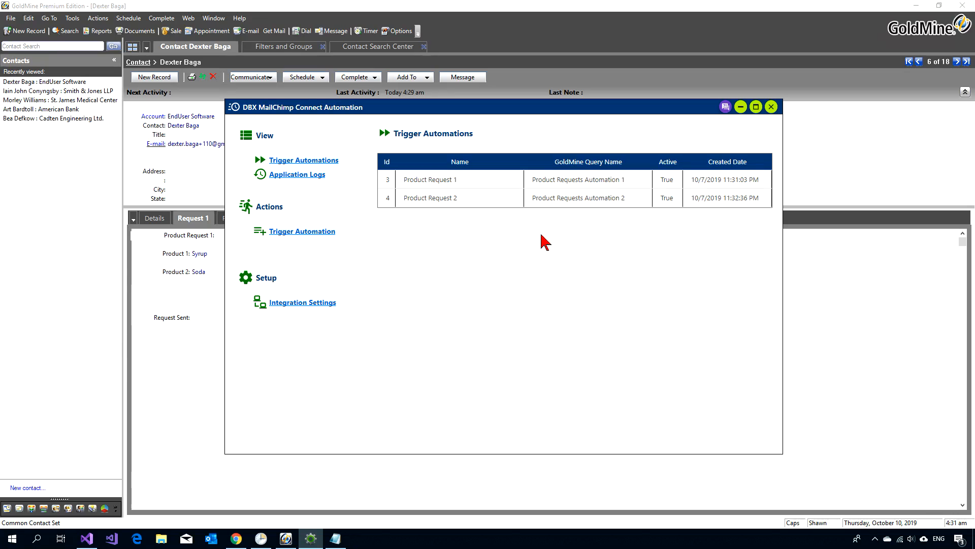
pyautogui.moveTo(486, 108); pyautogui.dragTo(622, 147)
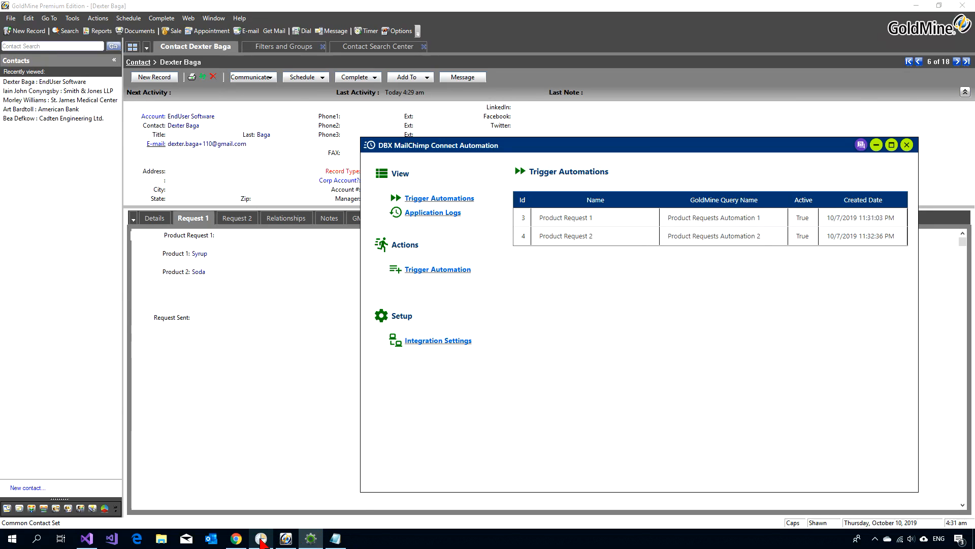
pyautogui.click(236, 539)
pyautogui.click(159, 8)
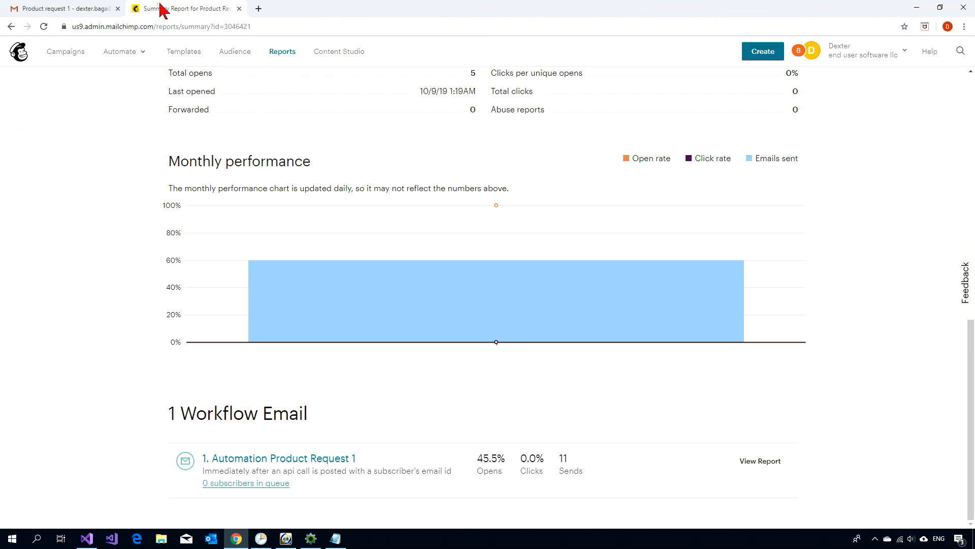
pyautogui.scroll(3, 97, 229)
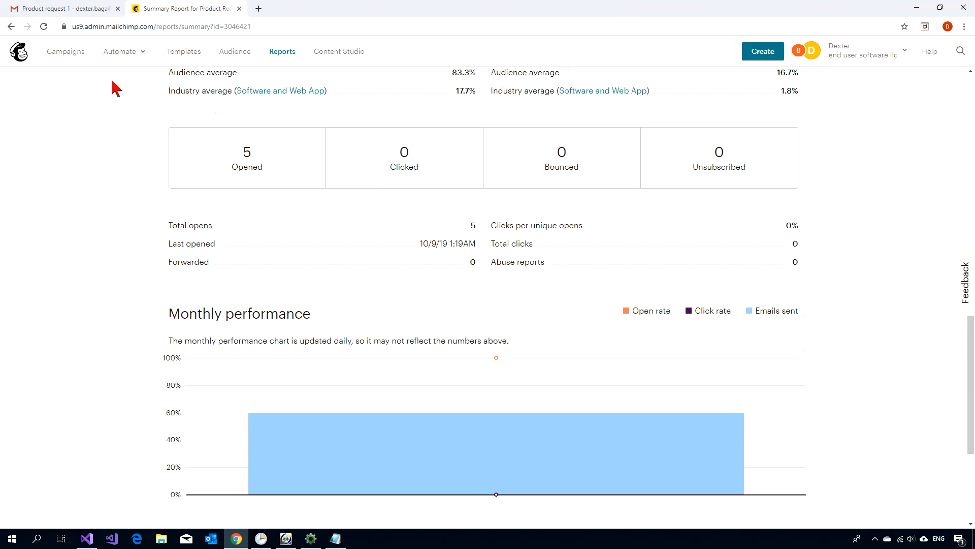
pyautogui.click(138, 51)
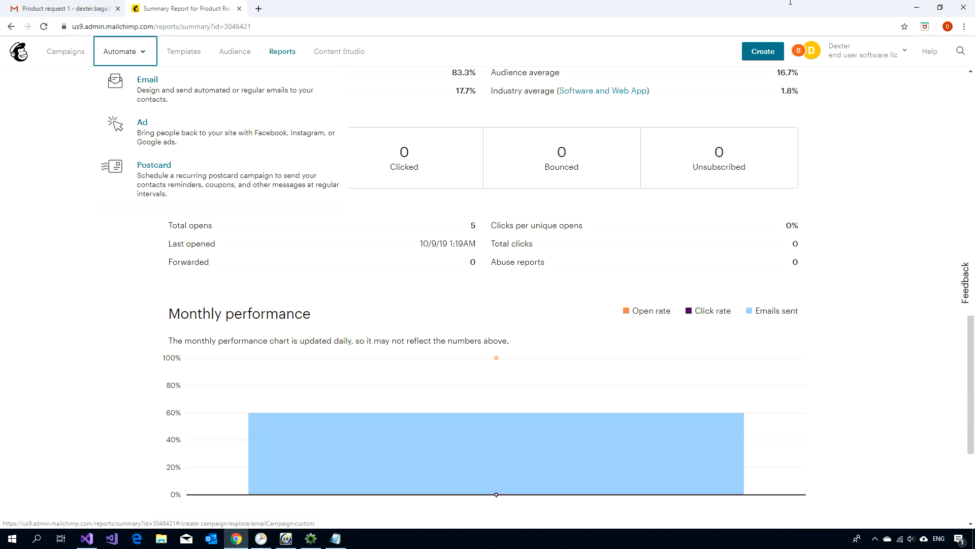
pyautogui.click(917, 8)
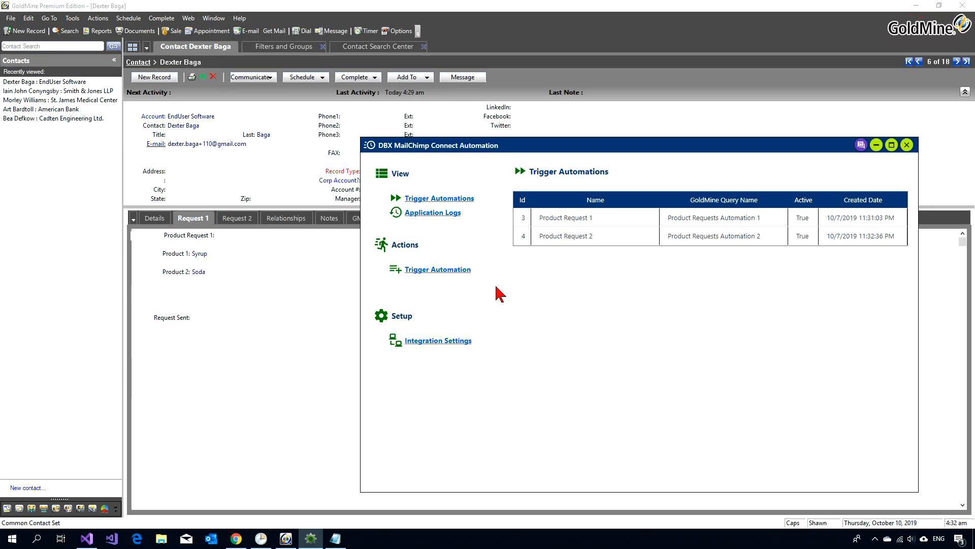
# Compare the contact's Request 1 and Request 2 fields, and open the Product Request 2 trigger settings in DBX MailChimp Connect Automation
pyautogui.click(199, 219)
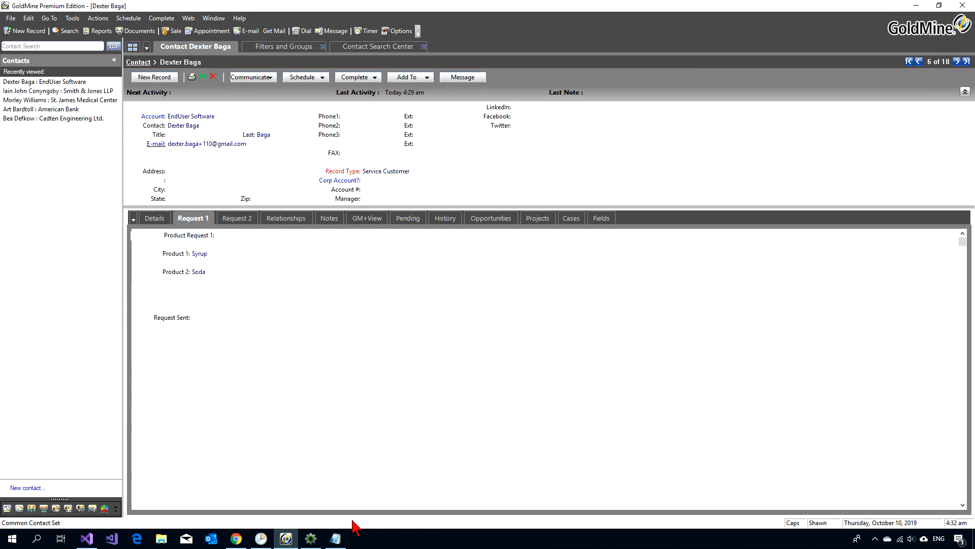
pyautogui.click(241, 223)
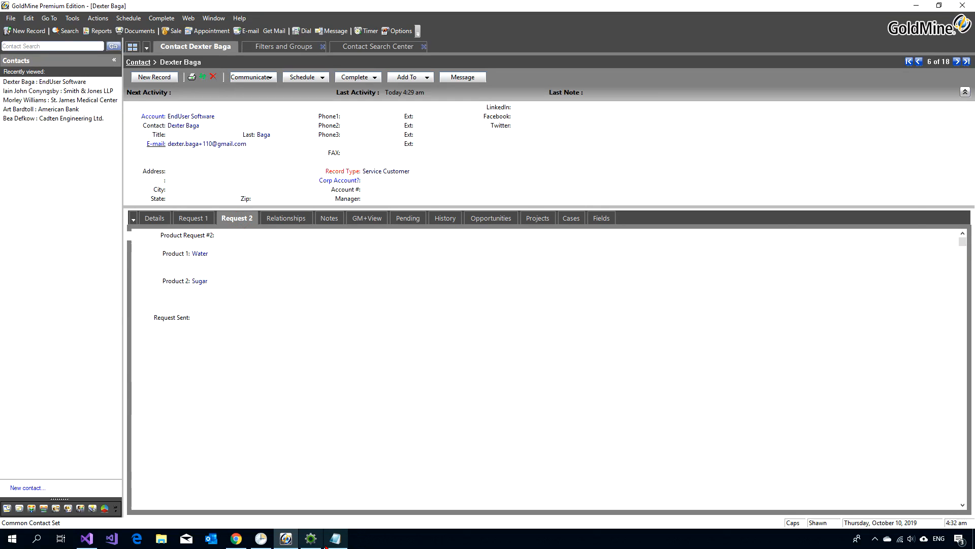
pyautogui.click(311, 539)
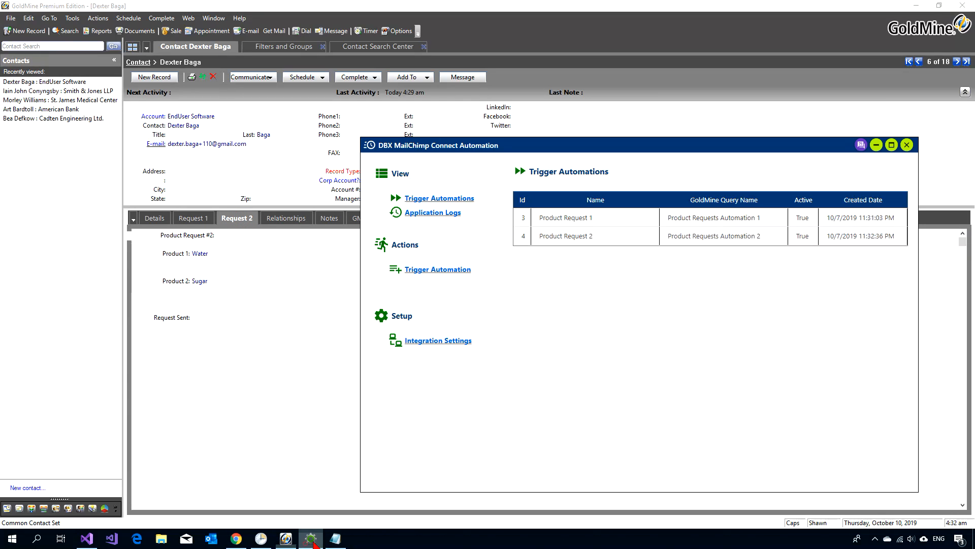
pyautogui.doubleClick(573, 241)
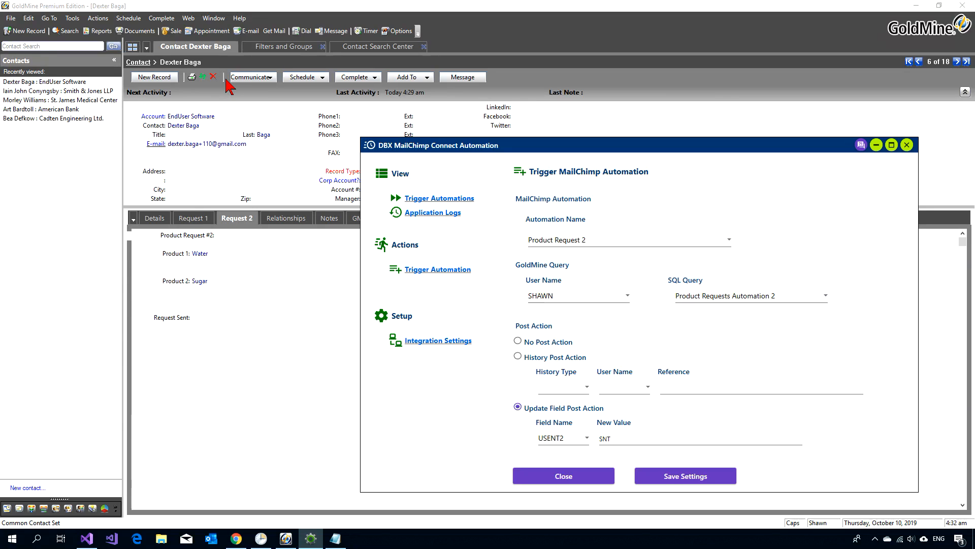
# Switch to GoldMine's SQL queries and load the saved Product Requests Automation 2 query
pyautogui.click(264, 46)
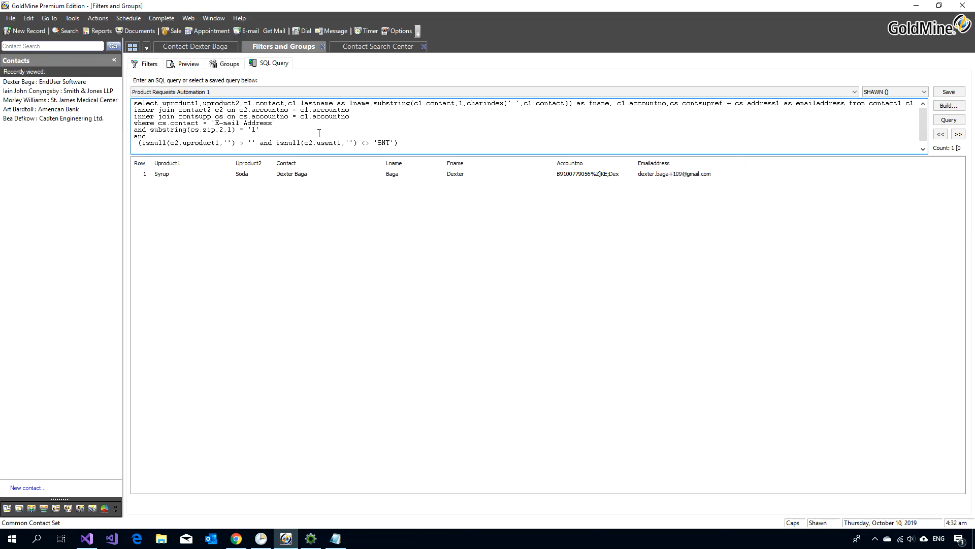
pyautogui.click(266, 91)
pyautogui.click(224, 115)
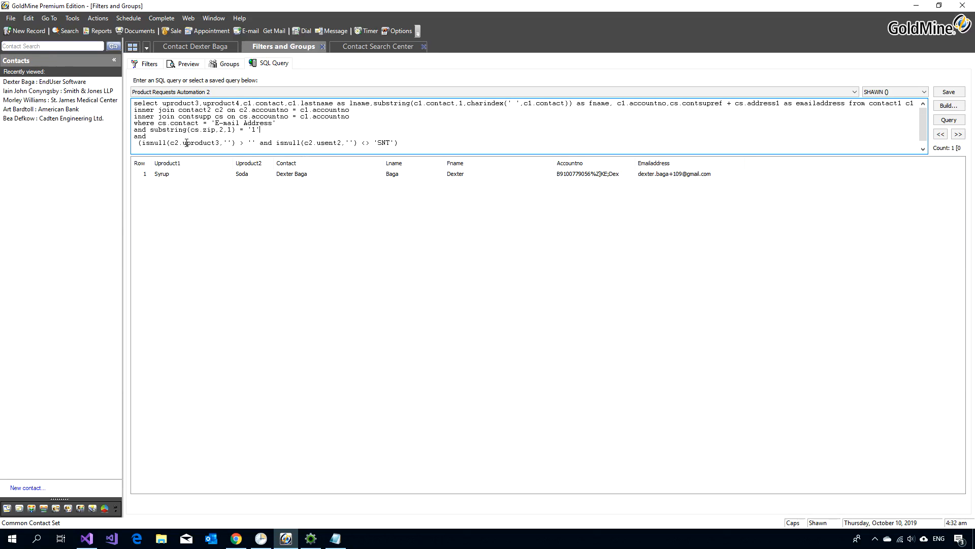
# Examine the query's uproduct3 and usent2 conditions, run it, and select the returned contact row
pyautogui.moveTo(136, 143); pyautogui.dragTo(231, 141)
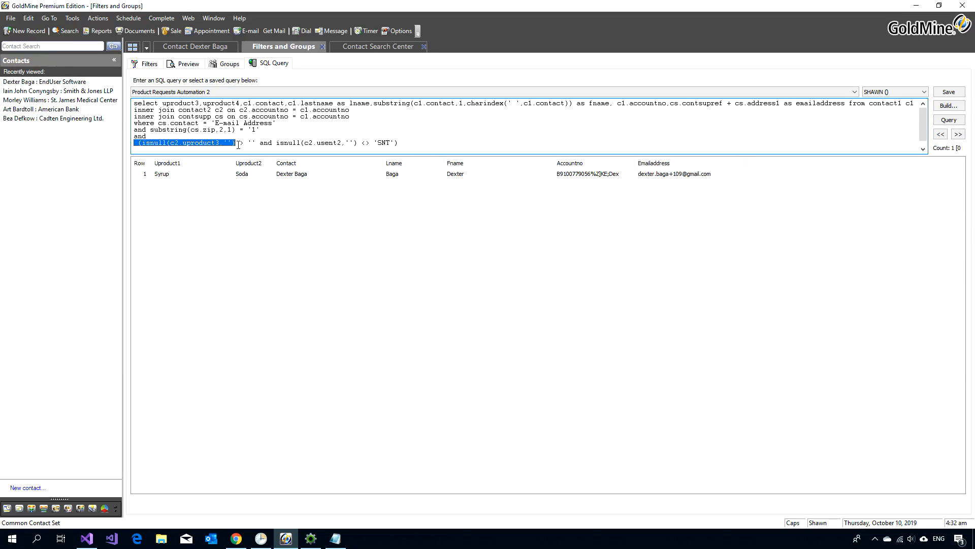
pyautogui.click(456, 135)
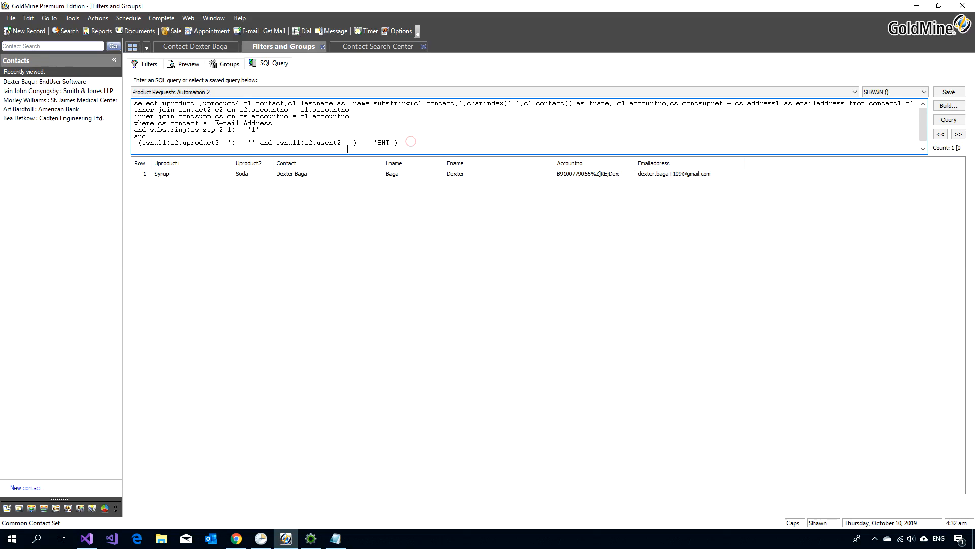
pyautogui.moveTo(348, 149); pyautogui.dragTo(294, 140)
pyautogui.click(543, 136)
pyautogui.click(948, 120)
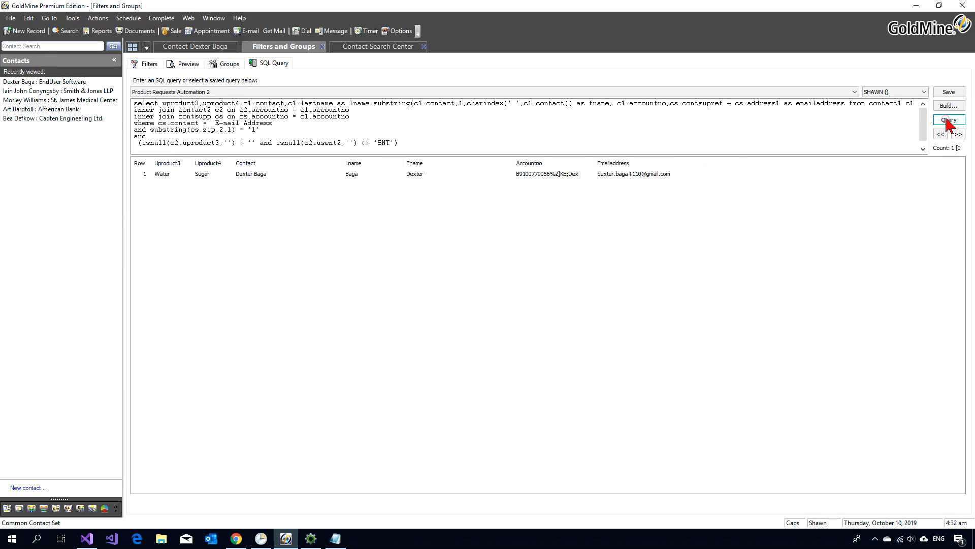
pyautogui.click(324, 175)
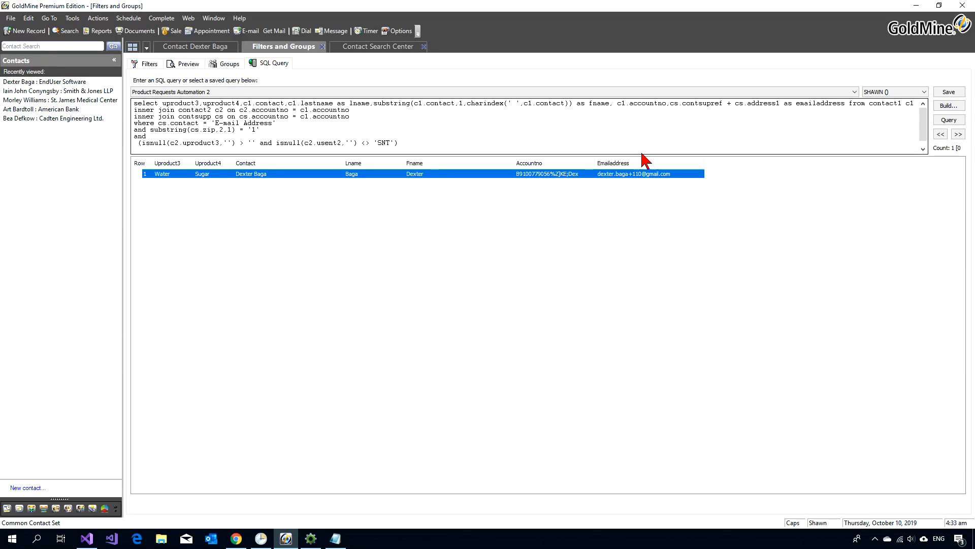
# In Task Scheduler, open the Product Request 2 task's program action and compare its argument with the automation ID in DBX MailChimp Connect Automation
pyautogui.moveTo(317, 543)
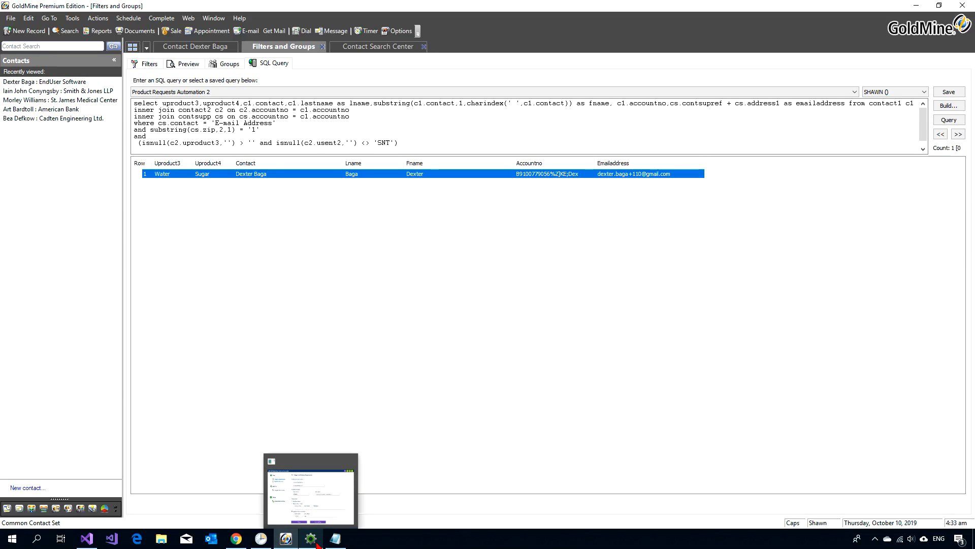
pyautogui.click(262, 540)
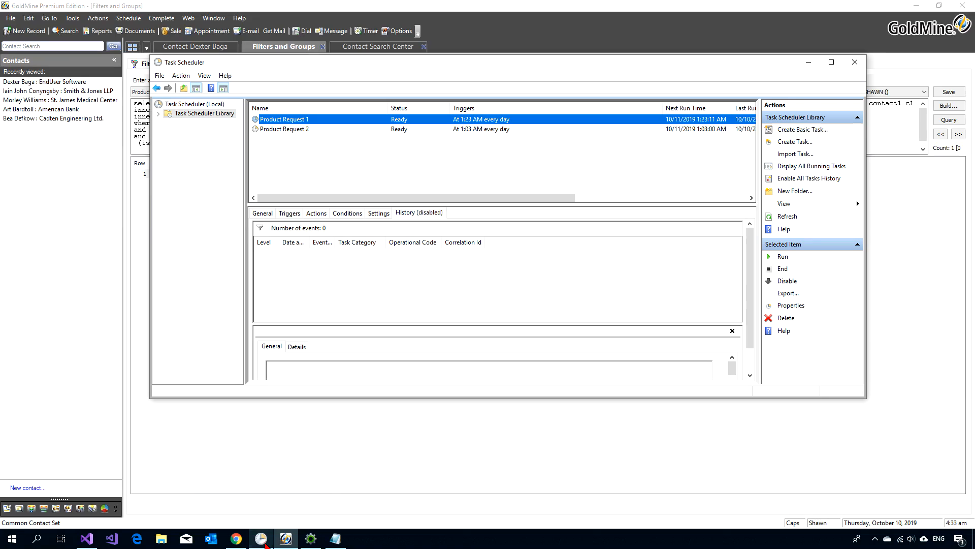
pyautogui.click(303, 130)
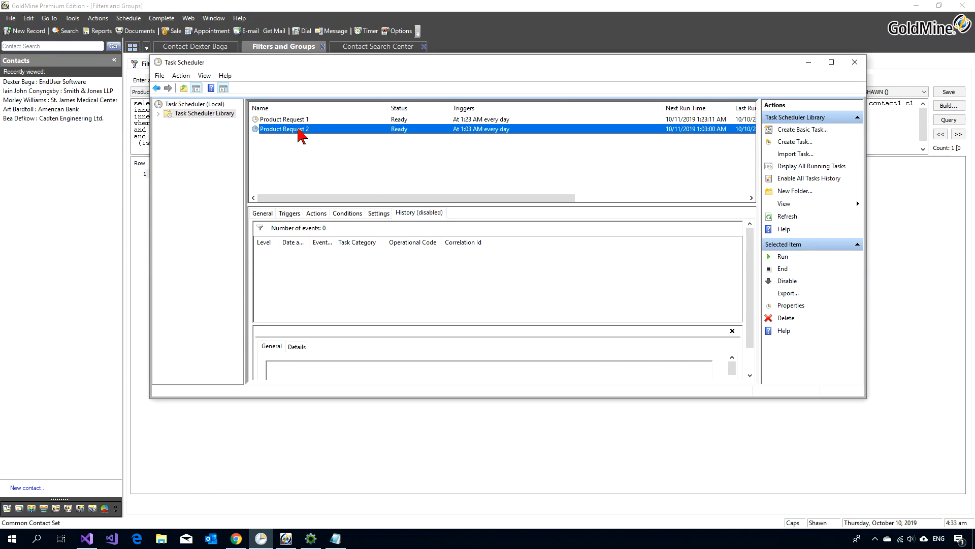
pyautogui.rightClick(300, 131)
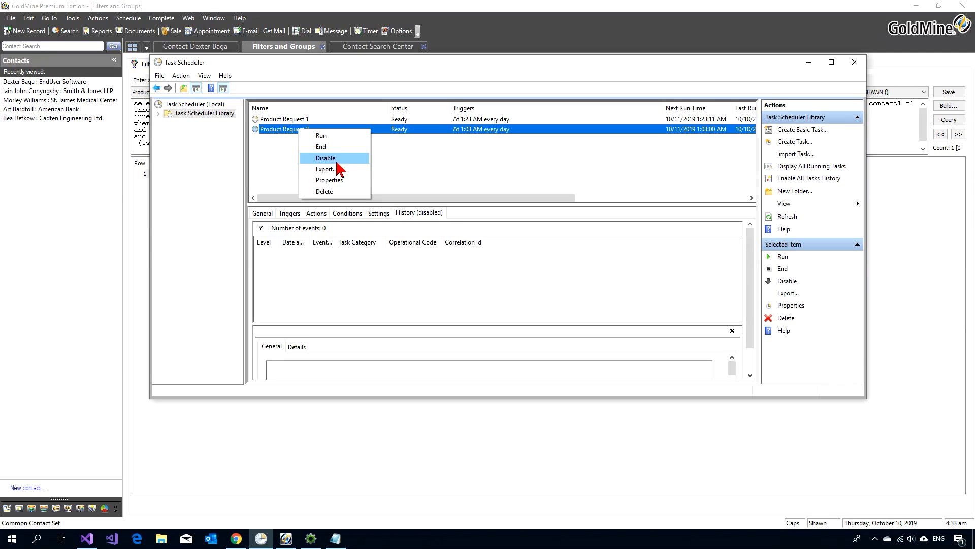
pyautogui.click(346, 183)
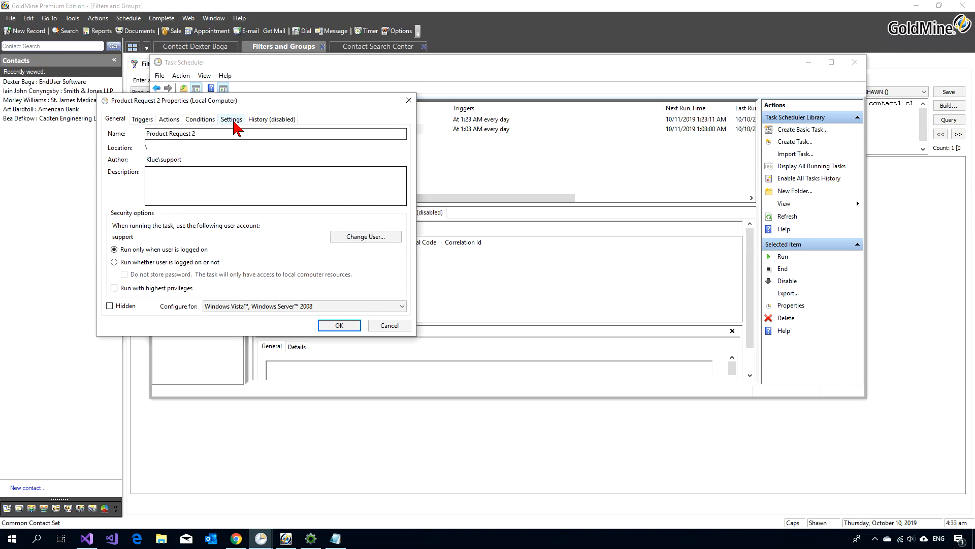
pyautogui.click(173, 121)
pyautogui.doubleClick(232, 168)
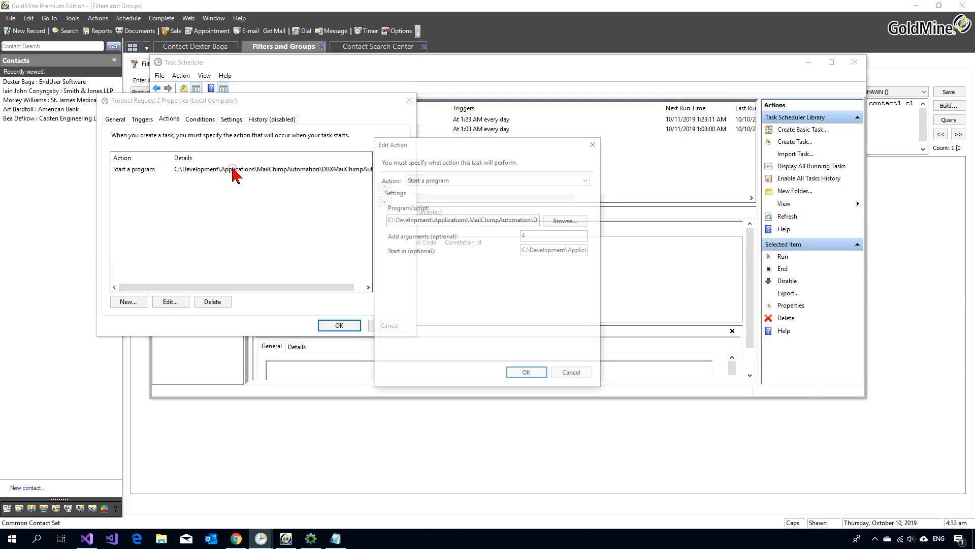
pyautogui.click(532, 235)
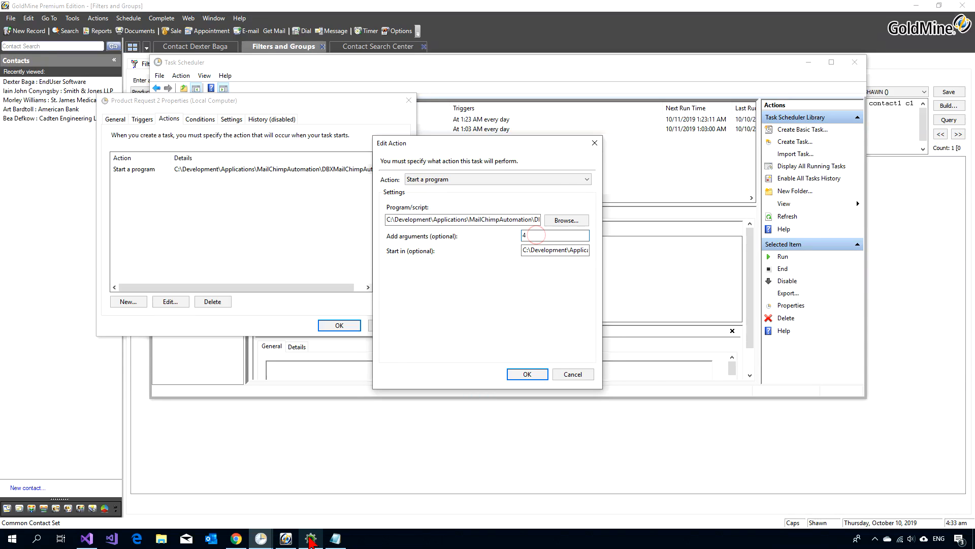
pyautogui.click(310, 539)
pyautogui.click(451, 198)
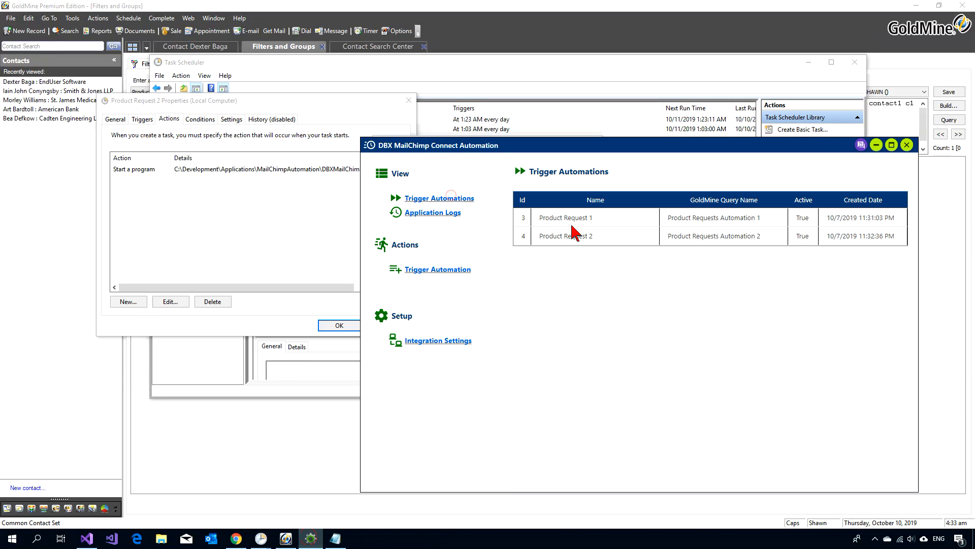
# Minimise the automation window, close the Product Request 2 task's properties, and run that task in Task Scheduler
pyautogui.click(876, 144)
pyautogui.click(577, 372)
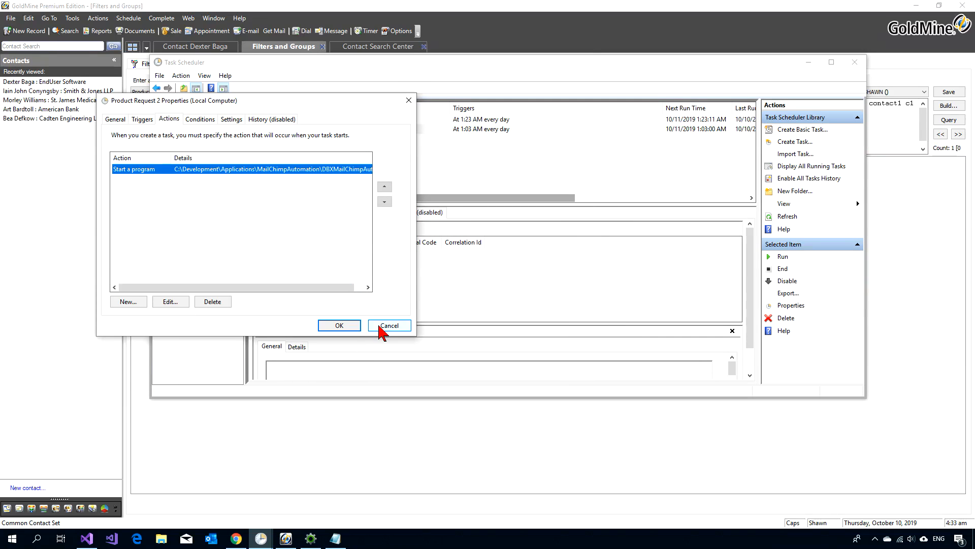
pyautogui.click(339, 325)
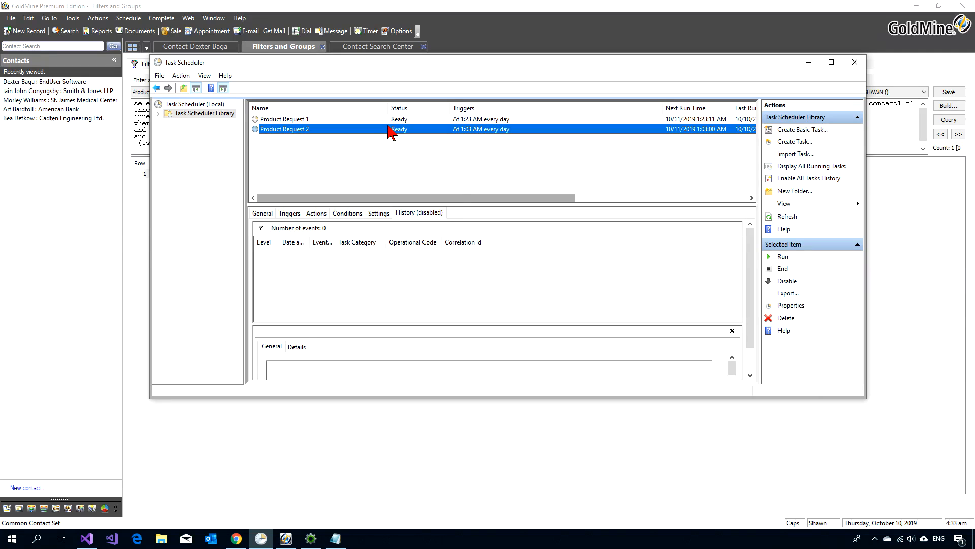
pyautogui.rightClick(388, 128)
pyautogui.click(411, 137)
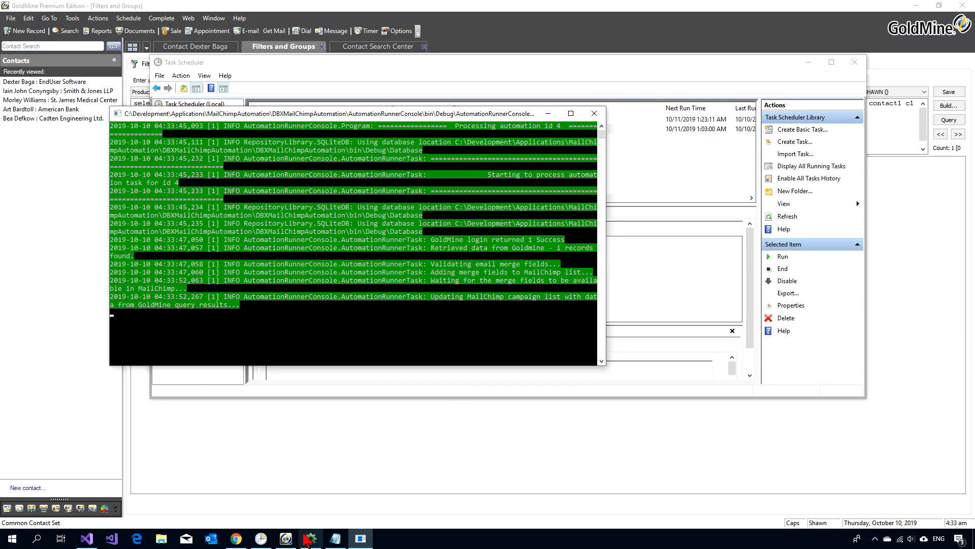
# Switch to Mailchimp in Chrome and open the Product Request 2 report from the campaigns list
pyautogui.moveTo(240, 542)
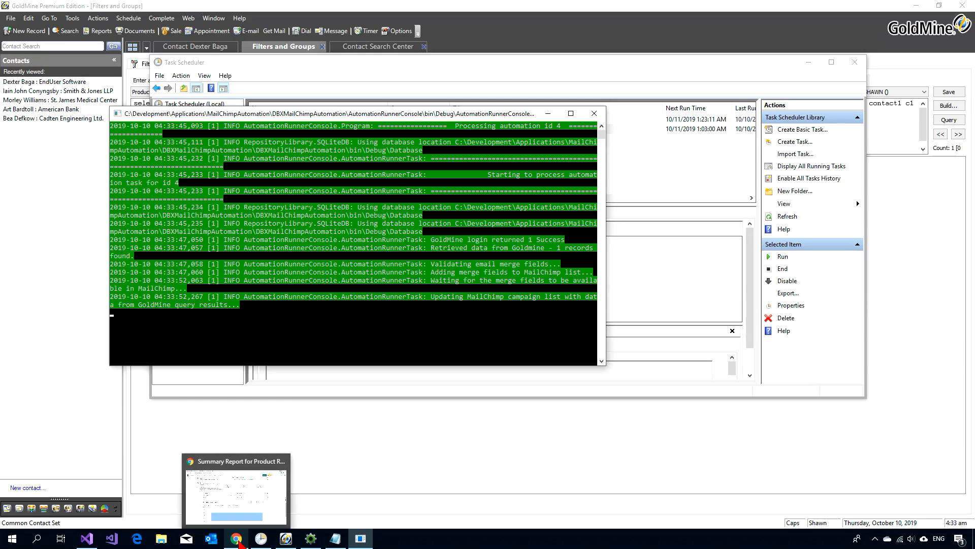
pyautogui.click(236, 495)
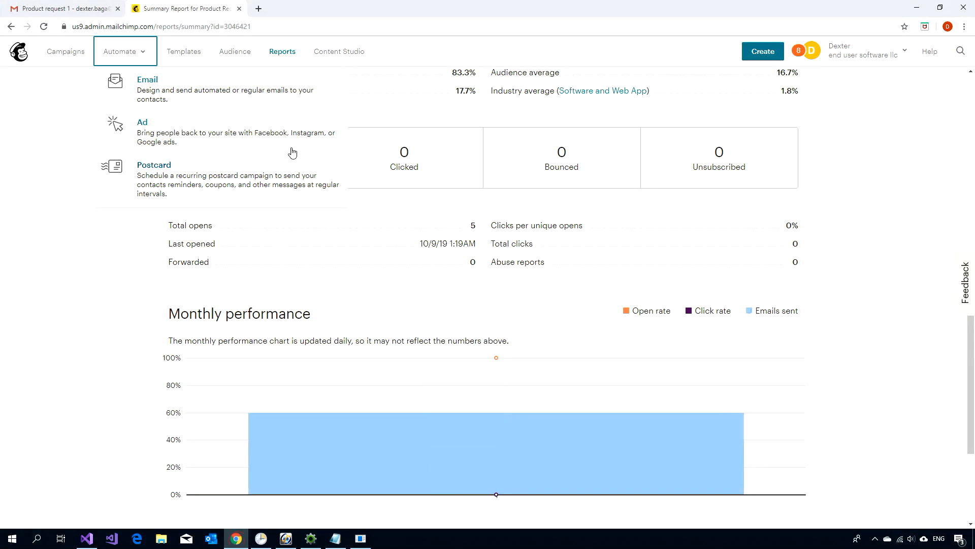
pyautogui.click(56, 52)
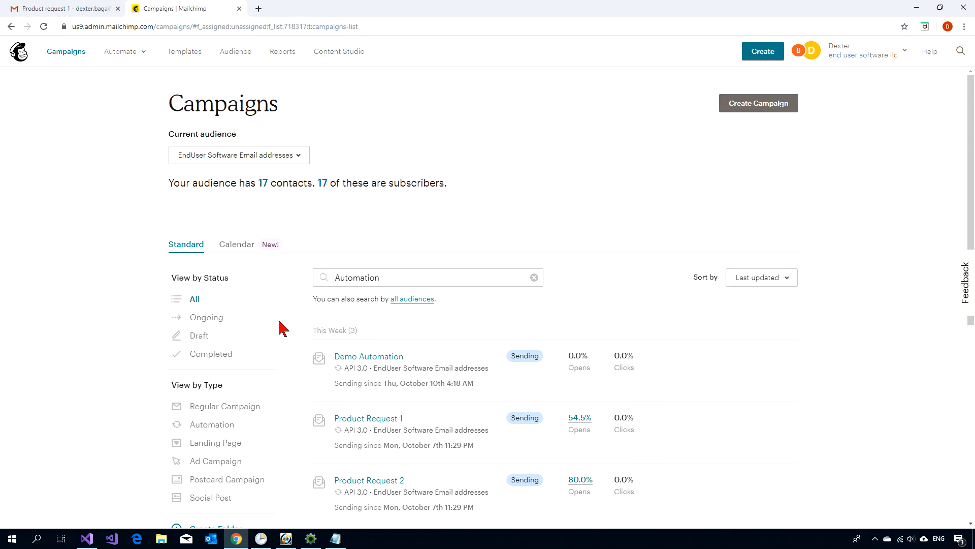
pyautogui.scroll(-2, 294, 350)
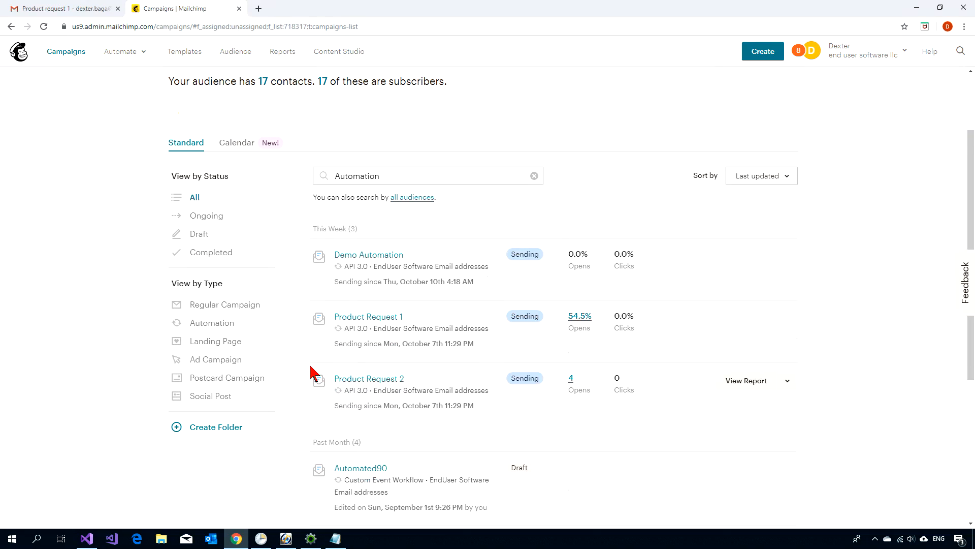
pyautogui.click(370, 382)
pyautogui.scroll(-11, 122, 244)
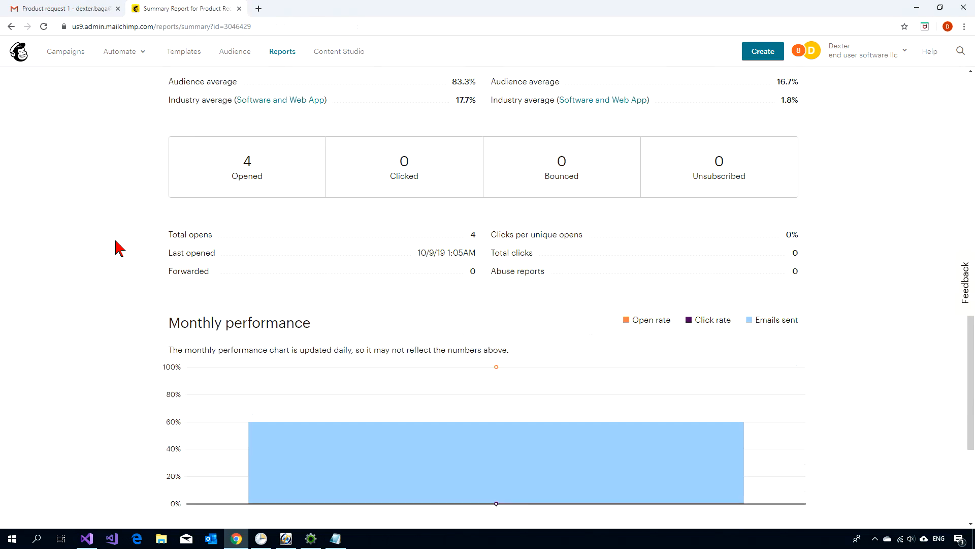
# Reload the Product Request 2 report repeatedly and check its emails sent and workflow email statistics
pyautogui.click(44, 27)
pyautogui.scroll(-11, 82, 285)
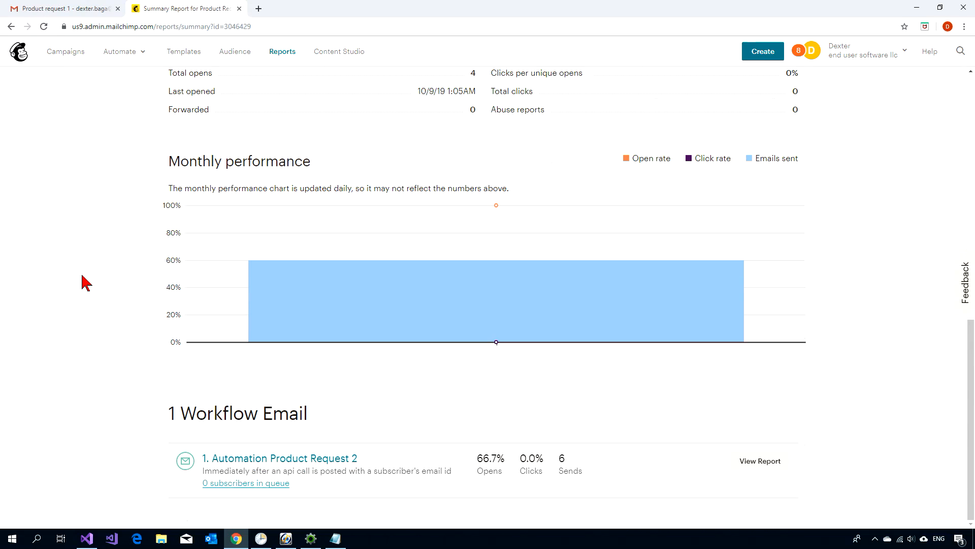
pyautogui.click(44, 27)
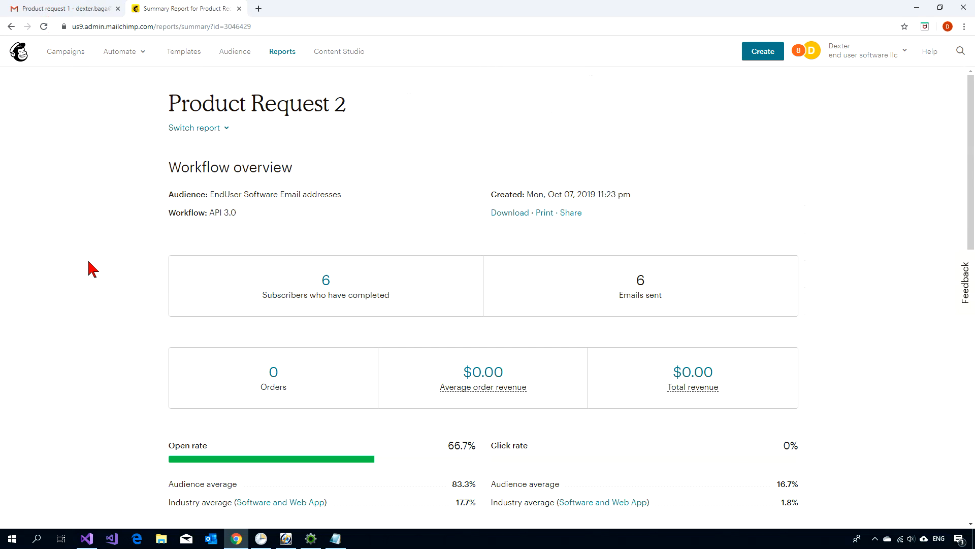
pyautogui.scroll(-3, 91, 269)
pyautogui.scroll(-8, 95, 272)
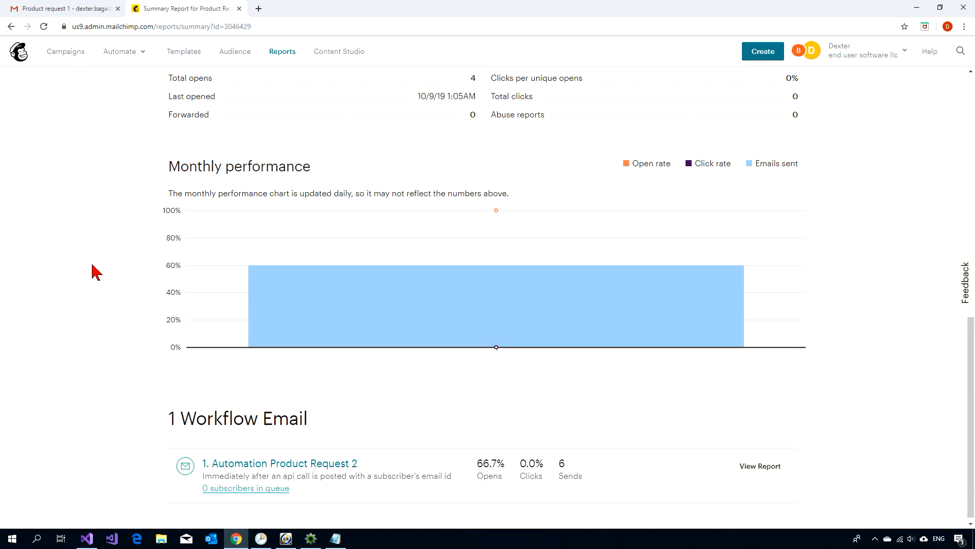
pyautogui.click(44, 26)
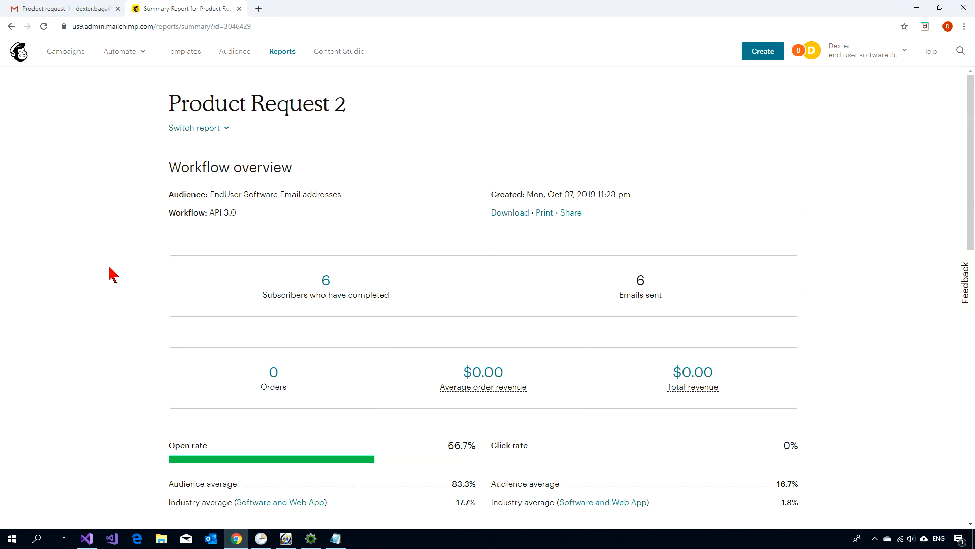
pyautogui.scroll(-8, 111, 274)
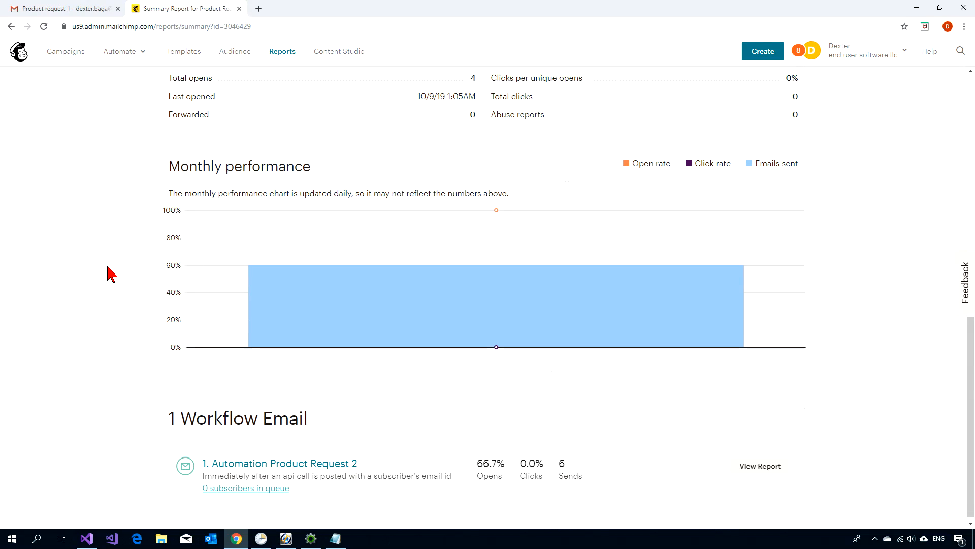
# In Gmail, refresh the search results, open the "Requested product is here!" email, and examine its listed products
pyautogui.click(81, 10)
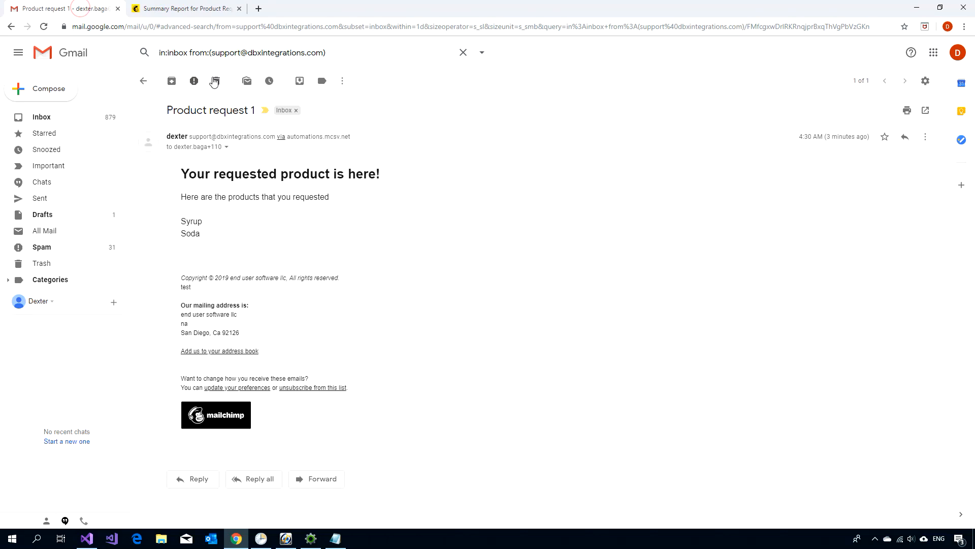
pyautogui.click(144, 81)
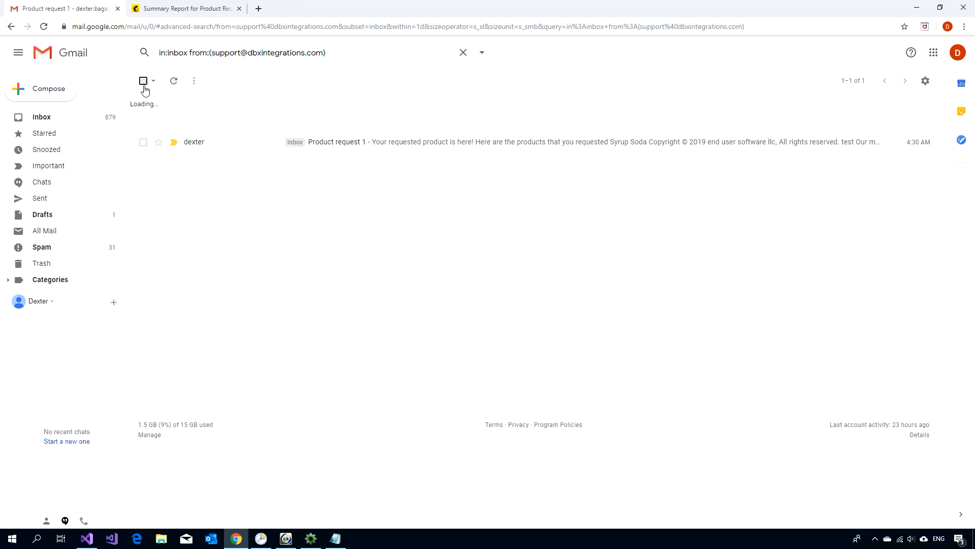
pyautogui.click(173, 87)
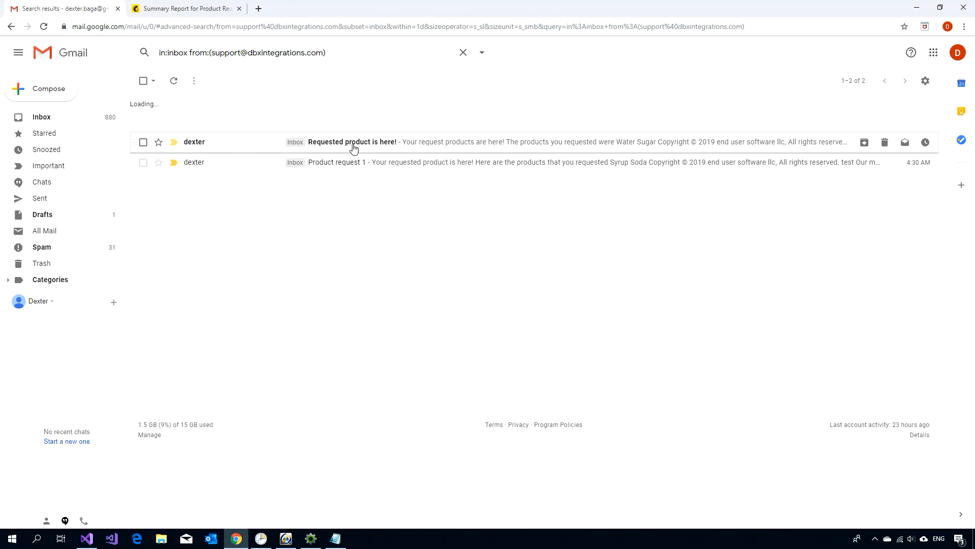
pyautogui.click(510, 148)
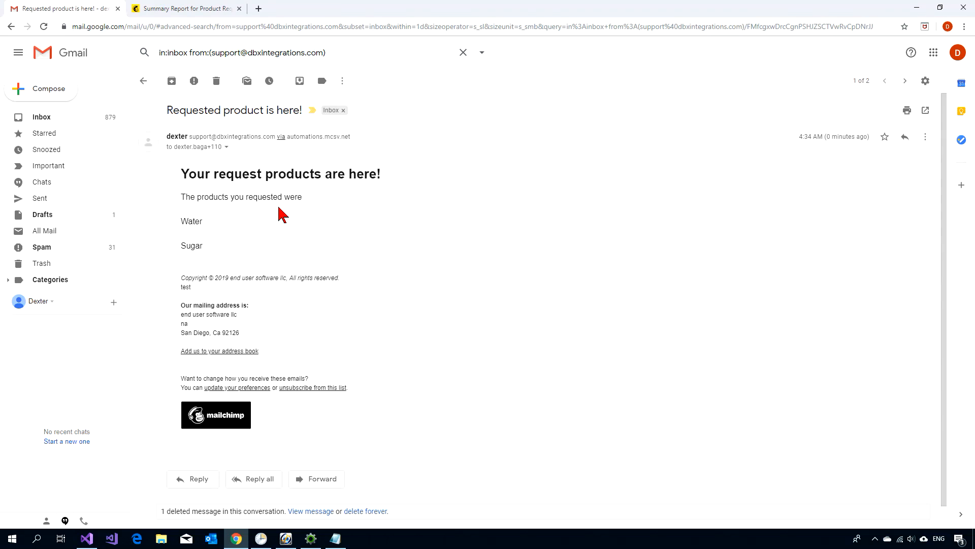
pyautogui.moveTo(181, 221); pyautogui.dragTo(224, 255)
pyautogui.click(277, 249)
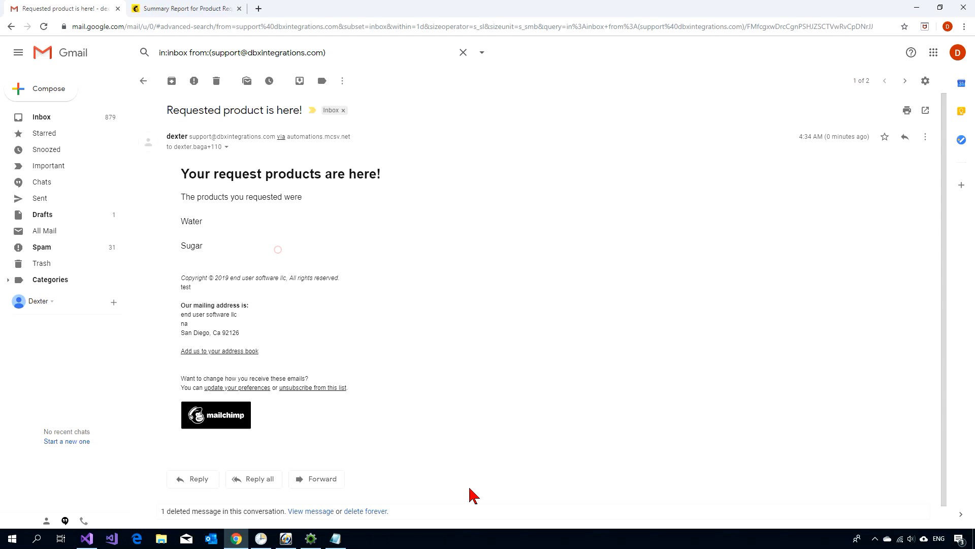
# Switch to the contact record in GoldMine, refresh it, and check the Request Sent field for Request 1 and Request 2
pyautogui.click(286, 538)
pyautogui.click(192, 47)
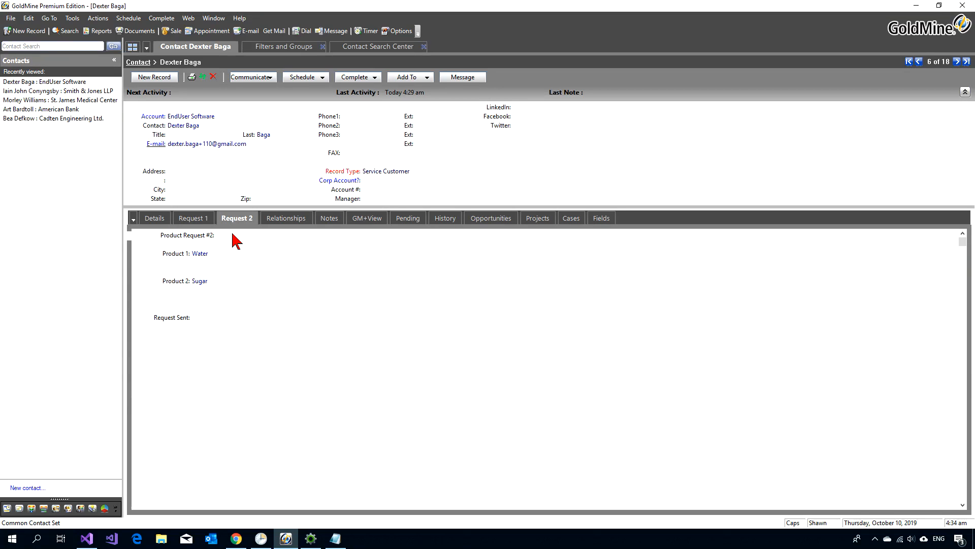
pyautogui.press('pagedown')
pyautogui.press('pageup')
pyautogui.click(198, 319)
pyautogui.click(283, 328)
pyautogui.click(193, 218)
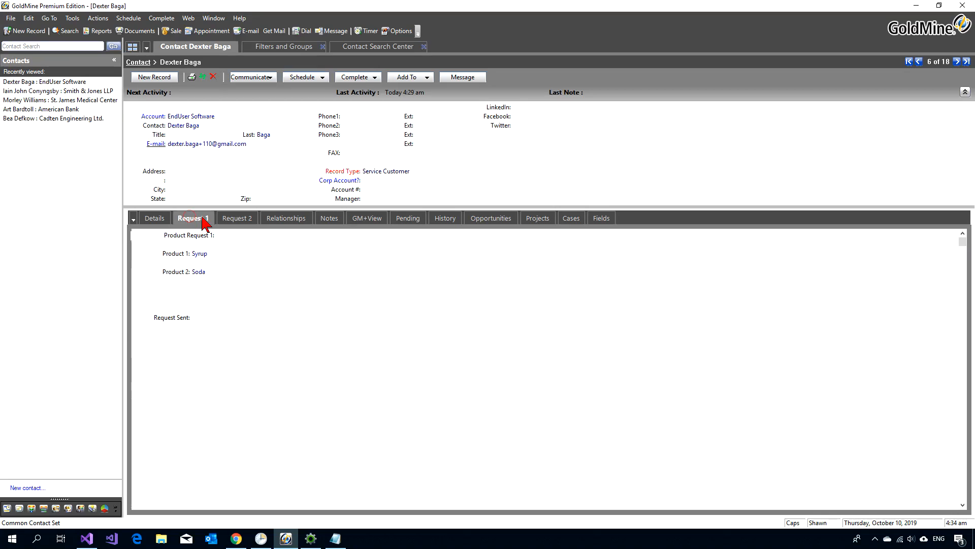
pyautogui.click(438, 218)
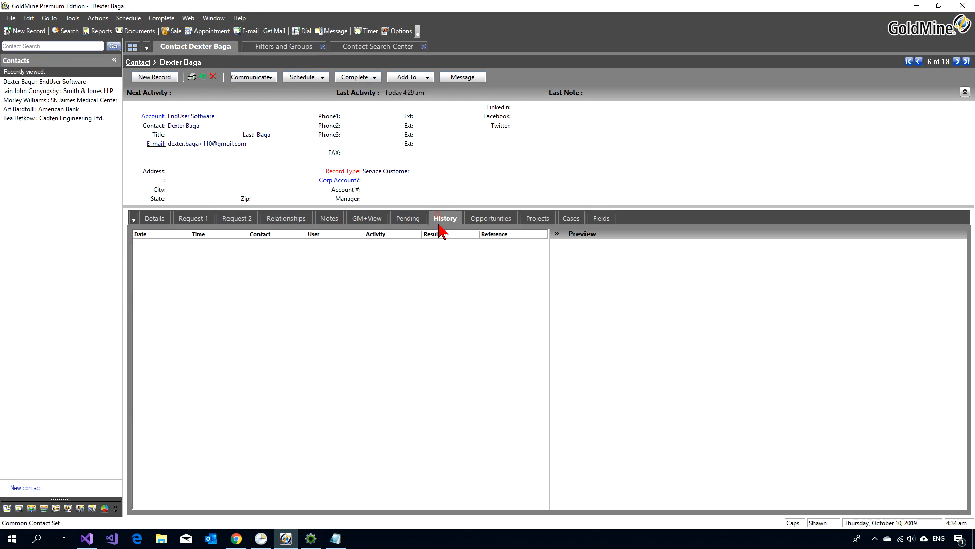
pyautogui.click(239, 219)
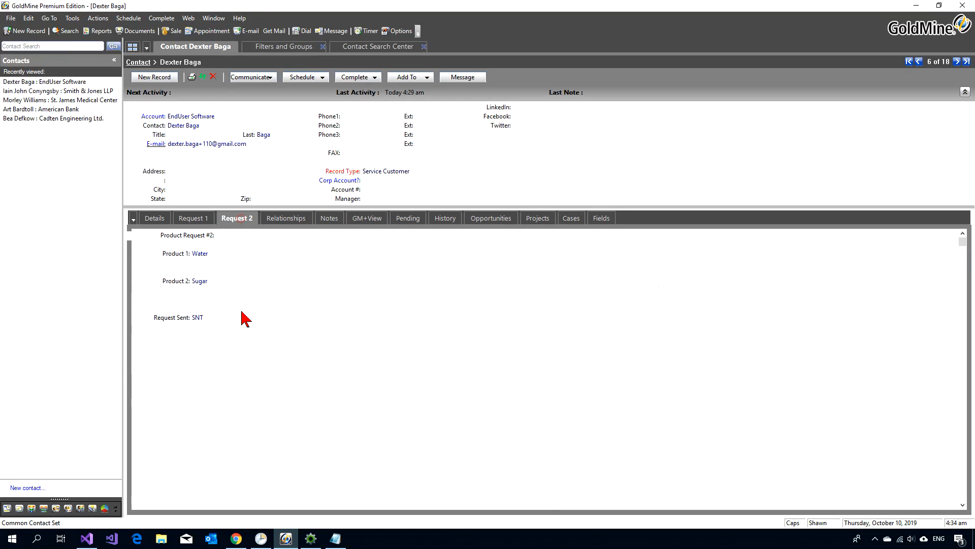
# Rerun the Product Requests Automation 2 query, and compare its 'SNT' condition with the contact's Request 2 fields
pyautogui.click(291, 47)
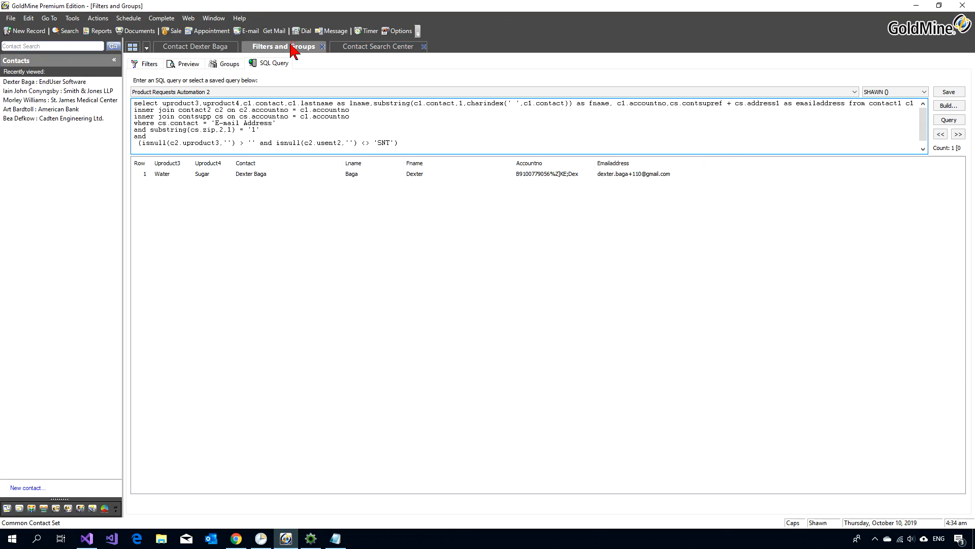
pyautogui.click(948, 120)
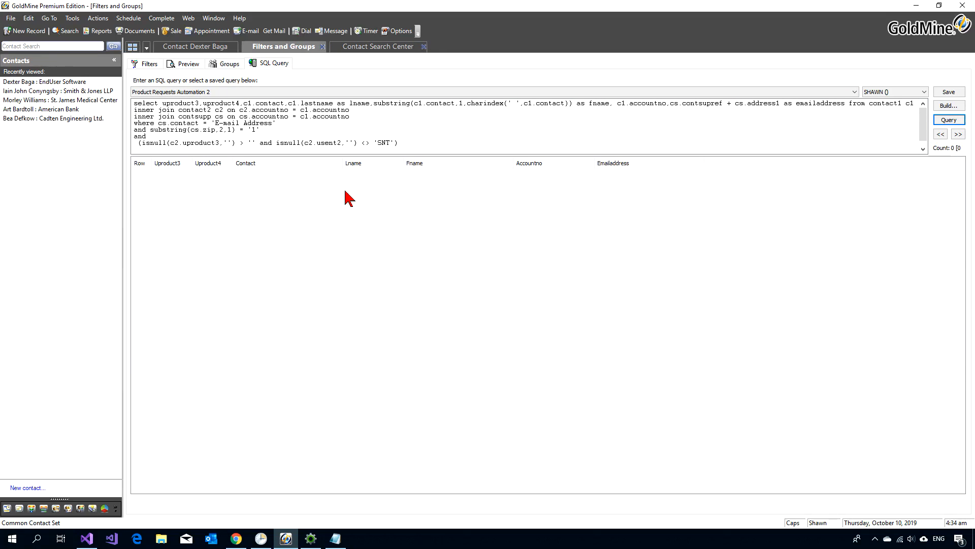
pyautogui.click(388, 144)
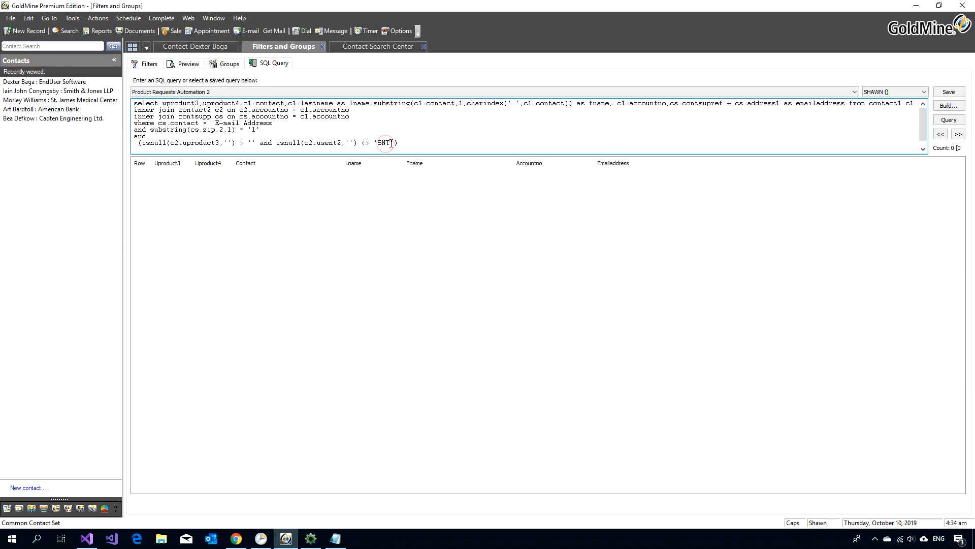
pyautogui.click(193, 46)
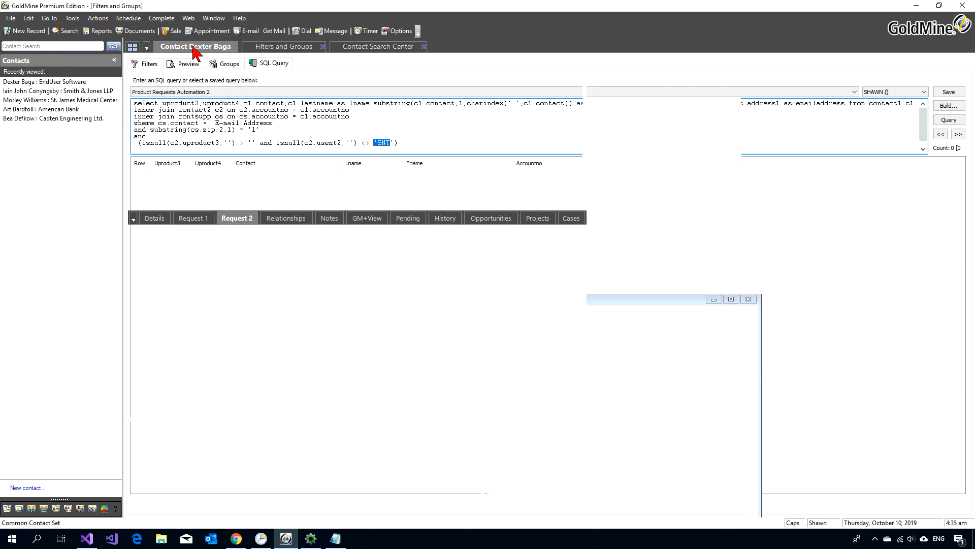
pyautogui.click(237, 218)
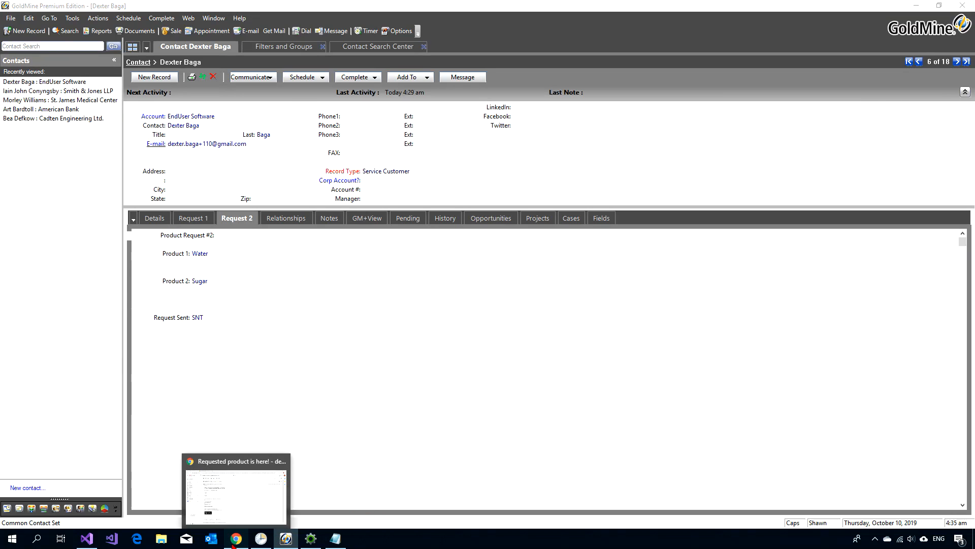
# Switch to Mailchimp, review the Product Request 2 workflow overview, and compare the automations in the campaigns list
pyautogui.click(234, 539)
pyautogui.click(180, 9)
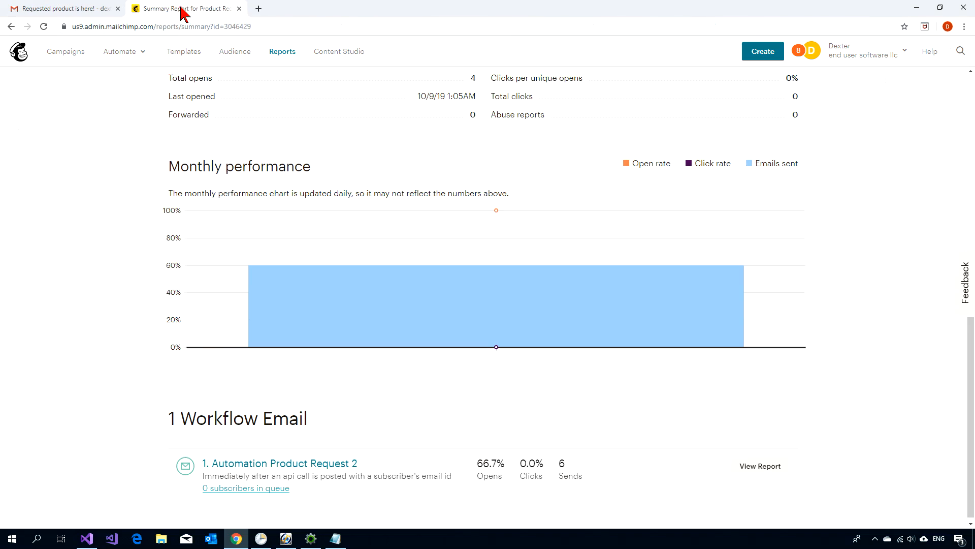
pyautogui.scroll(8, 93, 251)
pyautogui.scroll(1, 96, 251)
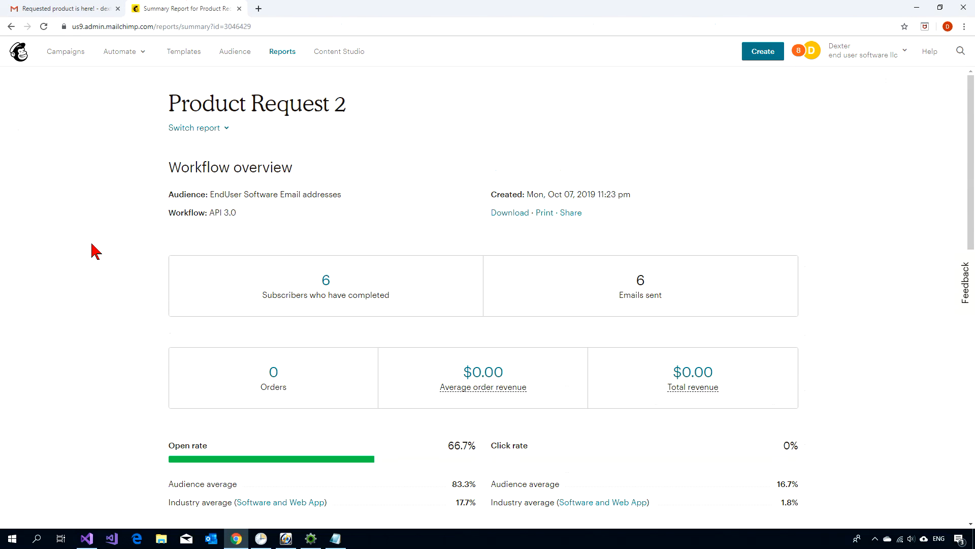
pyautogui.click(63, 51)
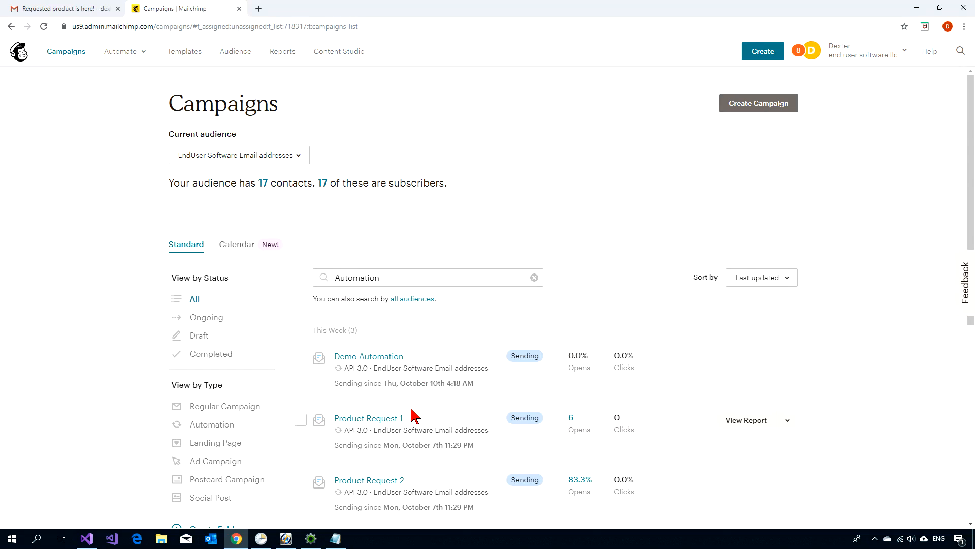
pyautogui.scroll(-2, 414, 416)
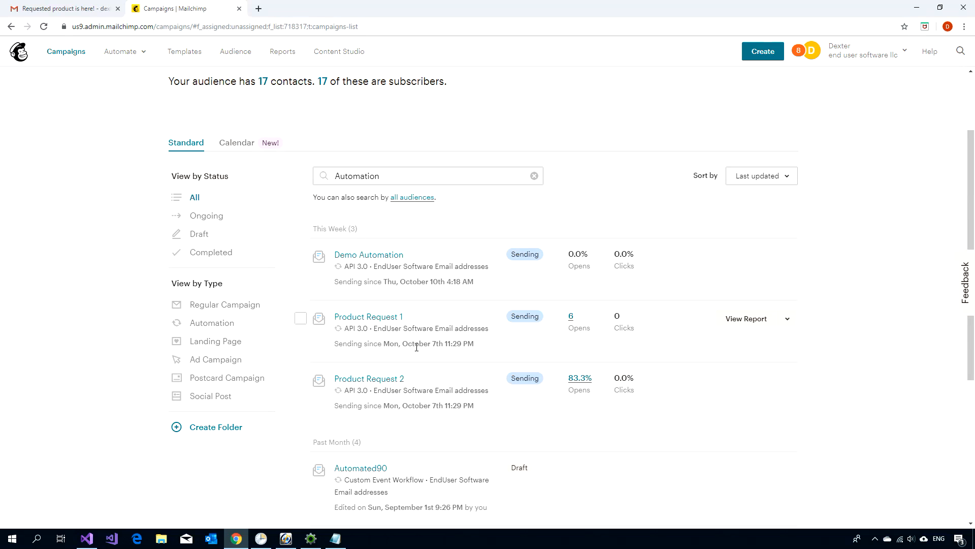
# Return to GoldMine's SQL query, rerun Product Requests Automation 2, and highlight the uproduct4 field in its select list
pyautogui.click(287, 540)
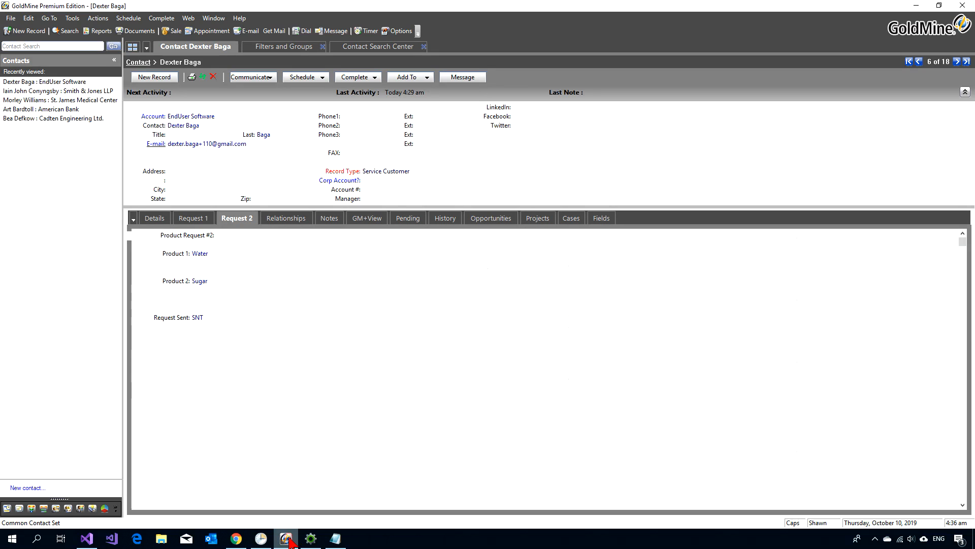
pyautogui.click(260, 47)
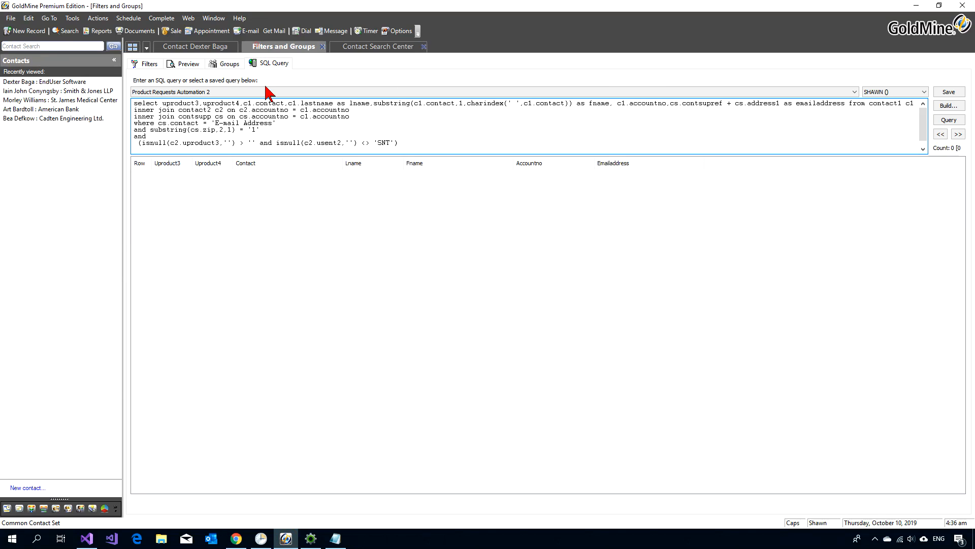
pyautogui.click(948, 121)
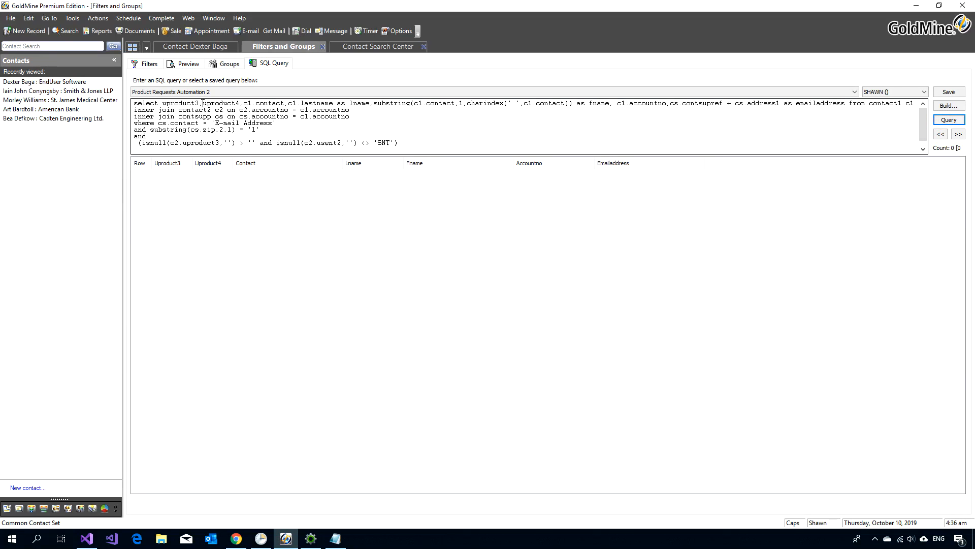
pyautogui.moveTo(203, 103); pyautogui.dragTo(238, 104)
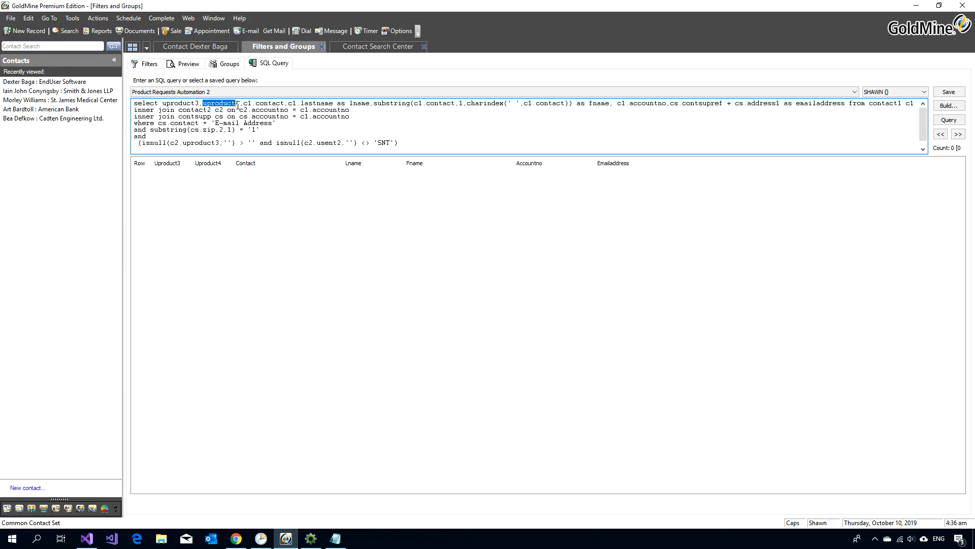
# Highlight uproduct3 and uproduct4 in the query's select list, and review the Product Request 2 workflow report in Mailchimp
pyautogui.moveTo(162, 103); pyautogui.dragTo(241, 103)
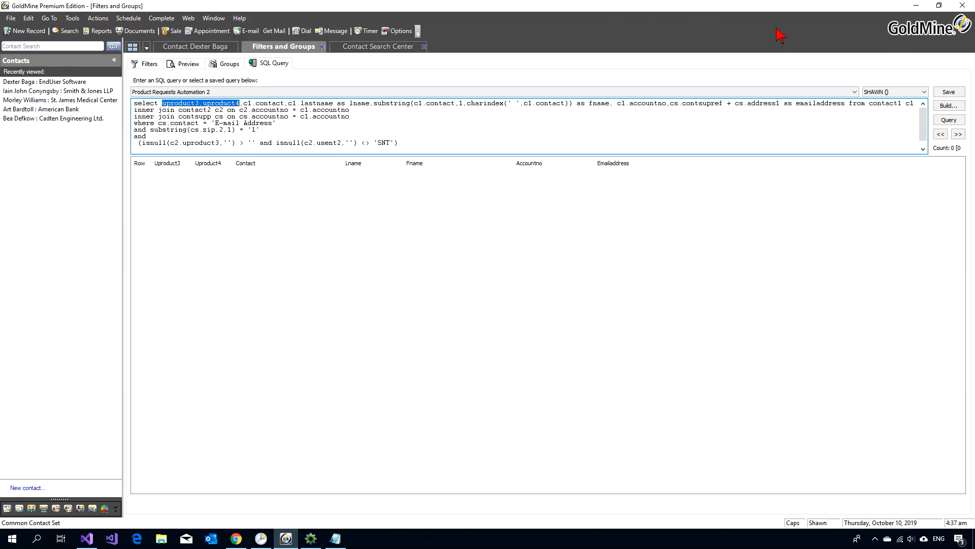
pyautogui.click(916, 6)
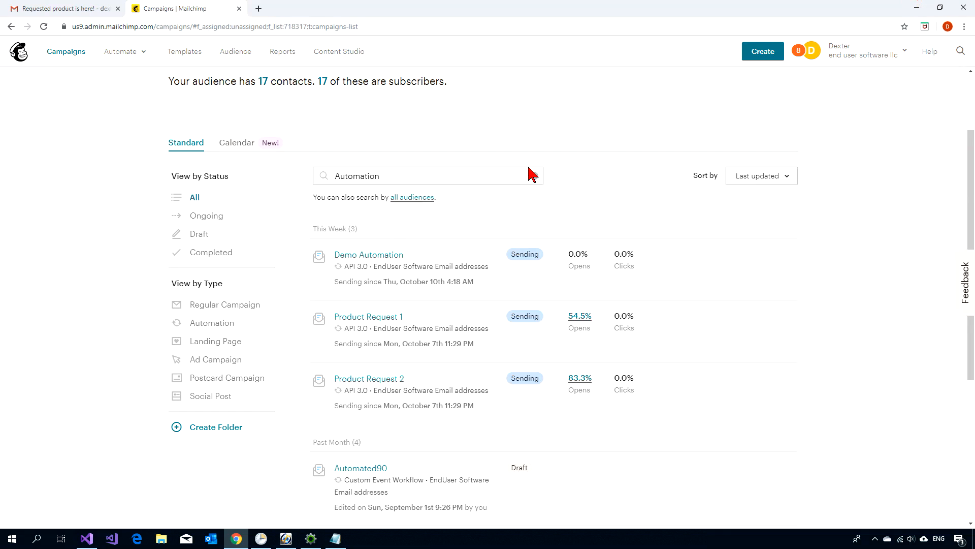
pyautogui.click(380, 382)
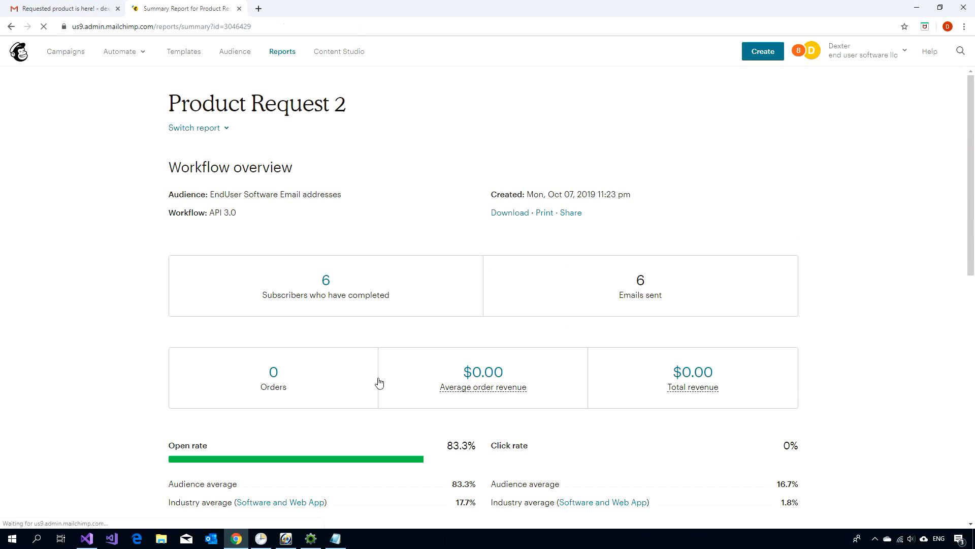
pyautogui.scroll(-3, 128, 296)
pyautogui.scroll(3, 129, 296)
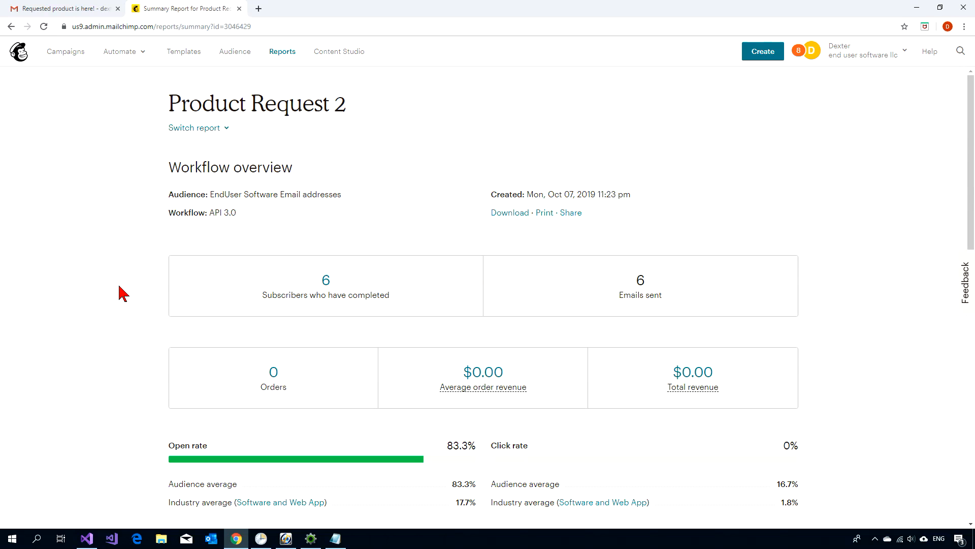
# View the 'Requested product is here!' email in Gmail, and check the Product Request 1 and 2 tasks in Task Scheduler
pyautogui.click(94, 9)
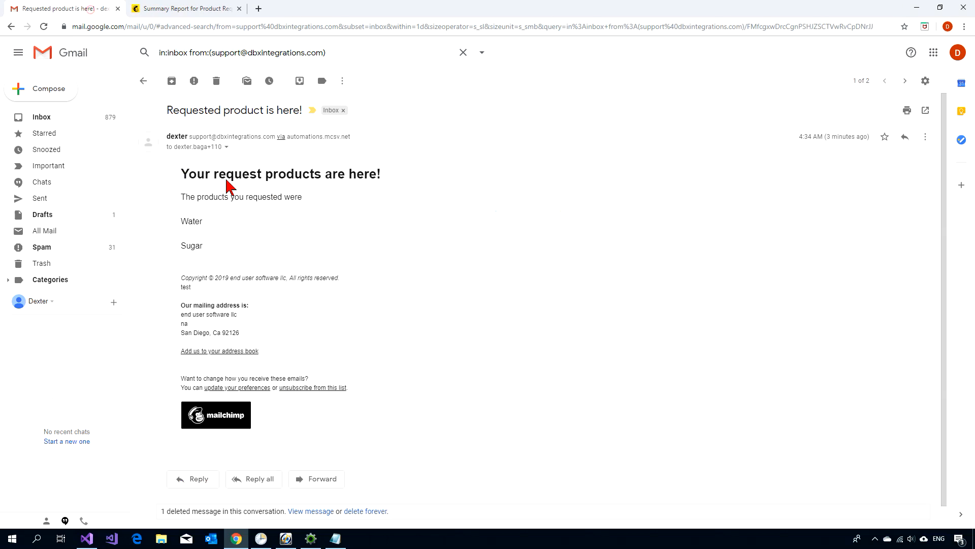
pyautogui.click(916, 7)
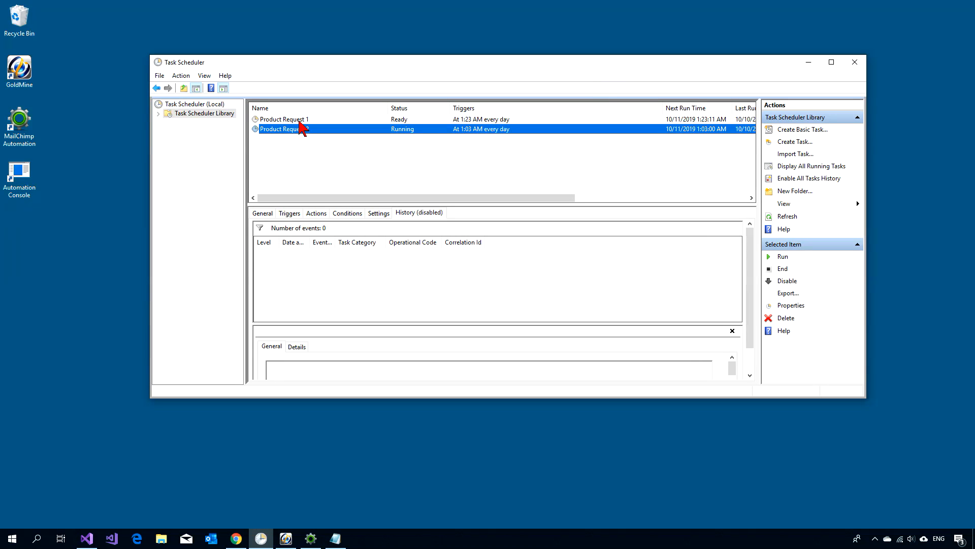
pyautogui.click(299, 121)
pyautogui.click(295, 127)
# Open the properties of the Automation Console shortcut on the desktop
pyautogui.click(26, 189)
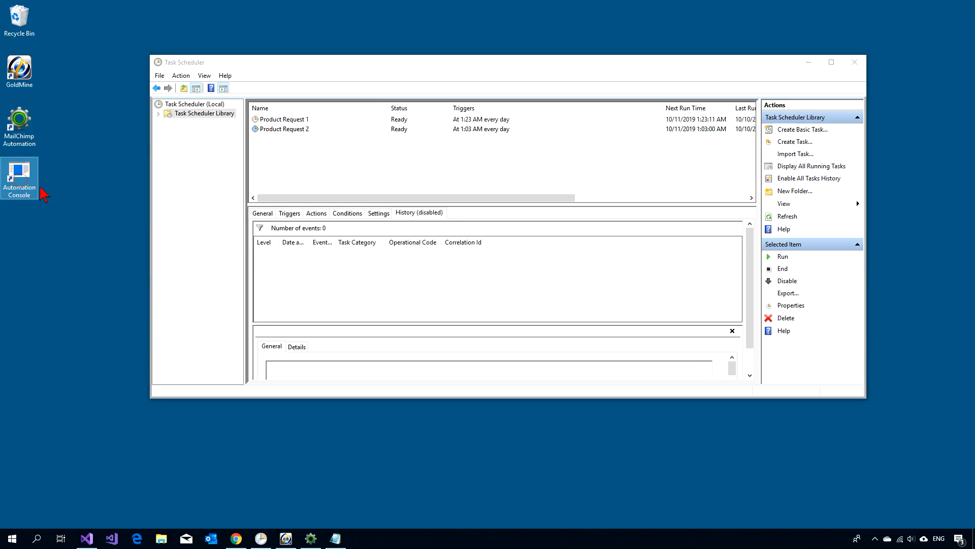
pyautogui.rightClick(19, 176)
pyautogui.click(88, 156)
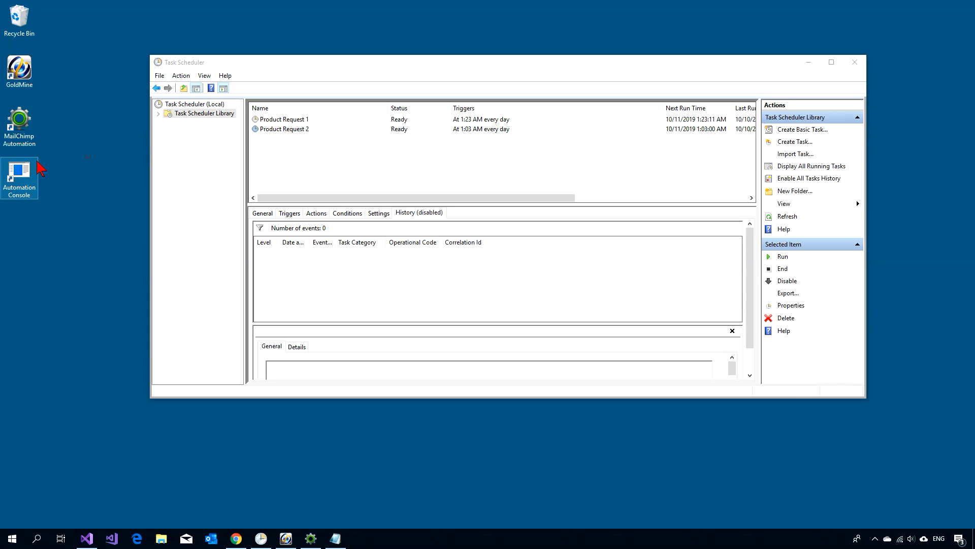
pyautogui.rightClick(20, 163)
pyautogui.click(94, 369)
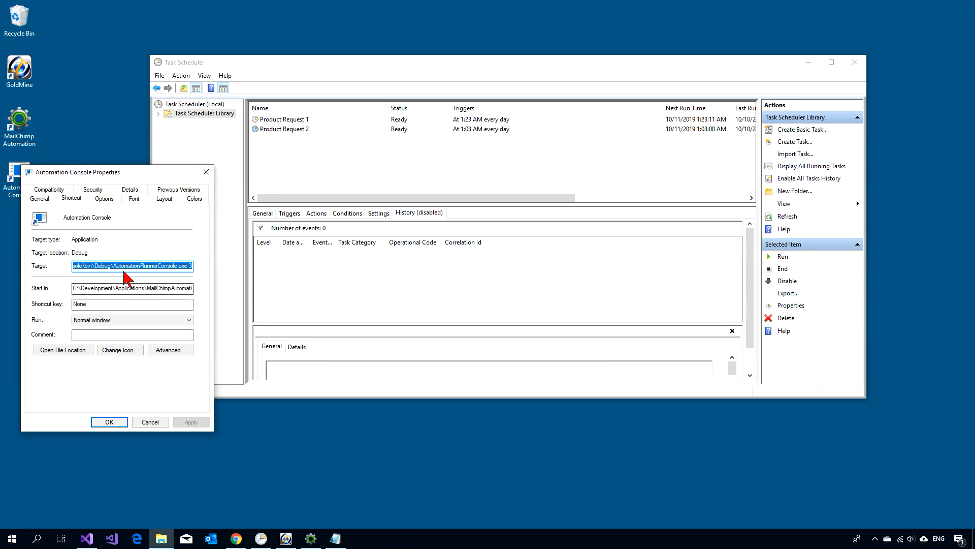
# Highlight AutomationRunnerConsole.exe and its trailing argument in the shortcut's target, and close the properties without changing anything
pyautogui.click(126, 266)
pyautogui.moveTo(95, 266); pyautogui.dragTo(180, 269)
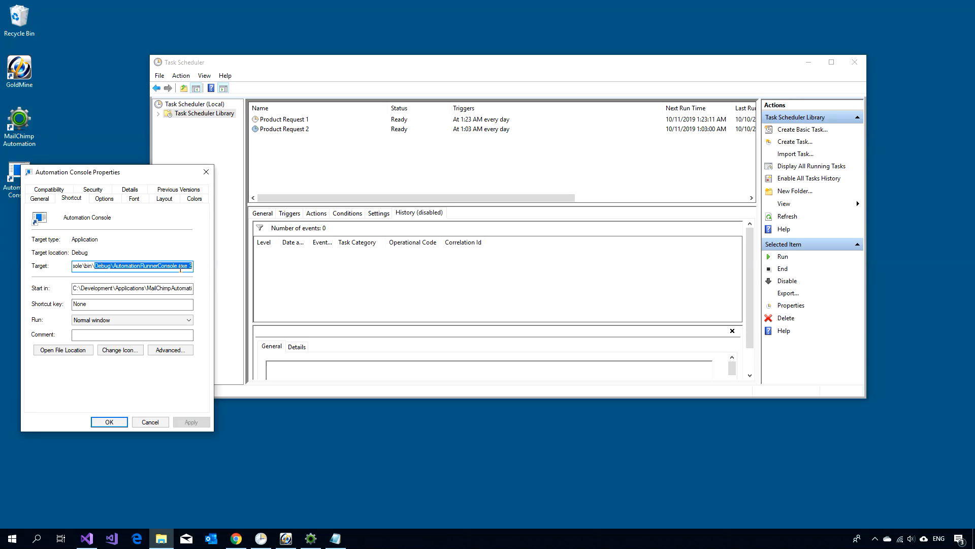
pyautogui.click(180, 268)
pyautogui.moveTo(111, 266); pyautogui.dragTo(197, 267)
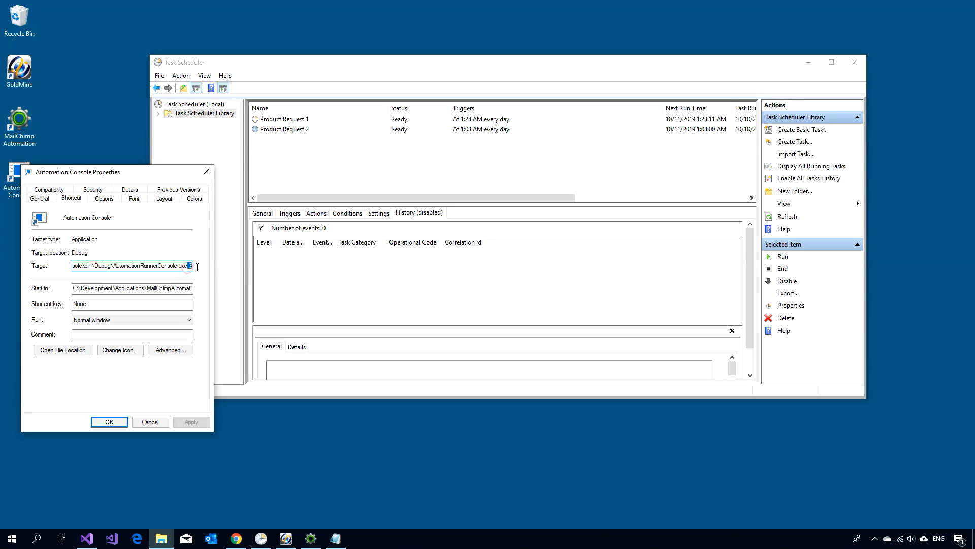
pyautogui.click(188, 268)
pyautogui.click(155, 265)
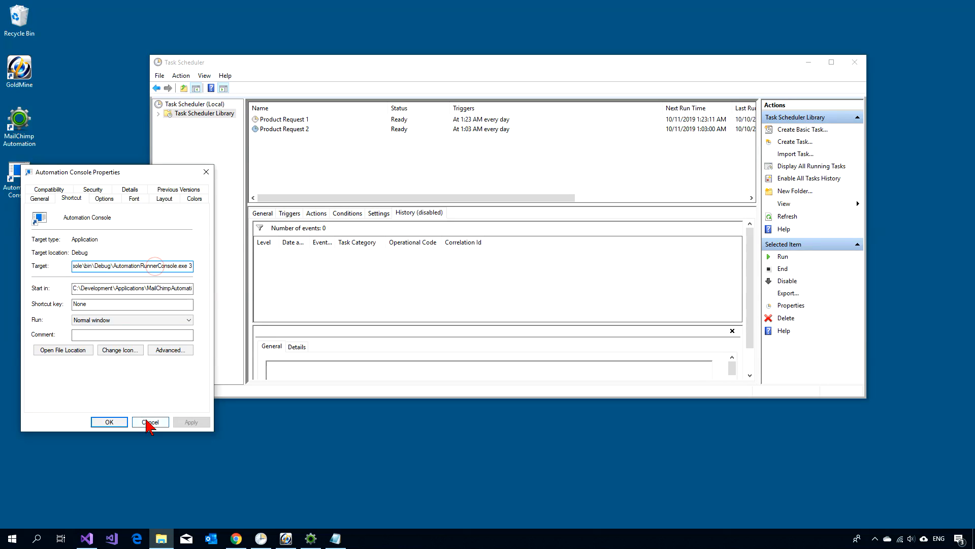
pyautogui.click(150, 422)
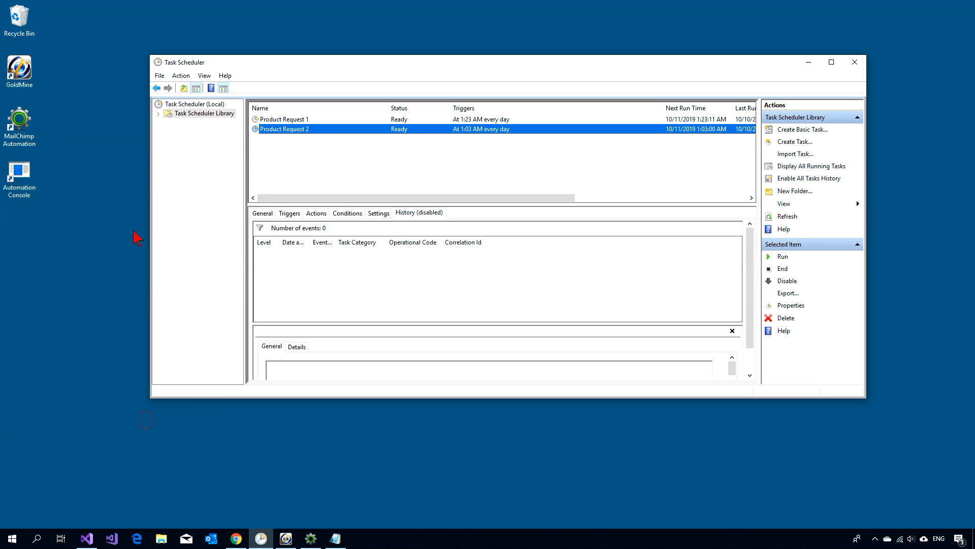
# Launch the Automation Console shortcut, and bring the DBX MailChimp Connect Automation window forward to view its trigger automations
pyautogui.click(19, 177)
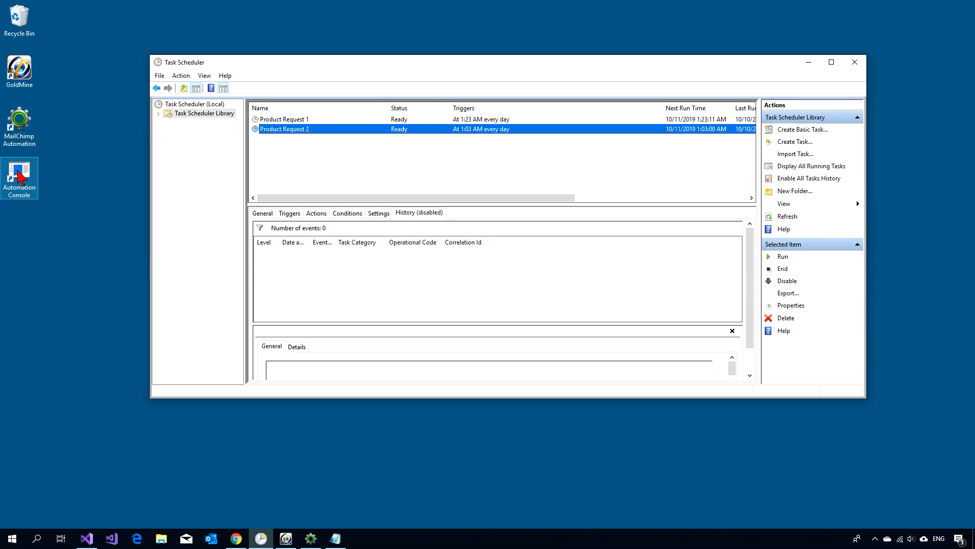
pyautogui.doubleClick(19, 177)
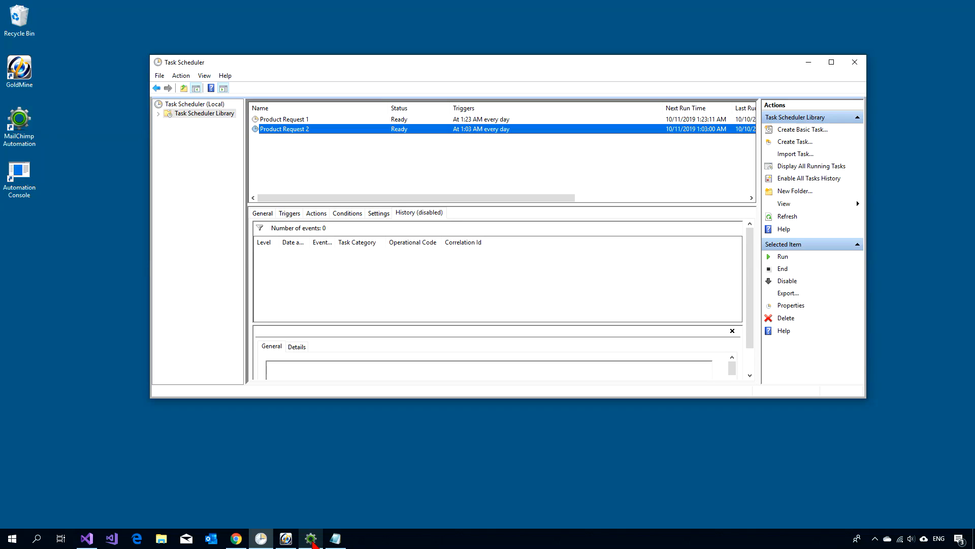
pyautogui.click(311, 538)
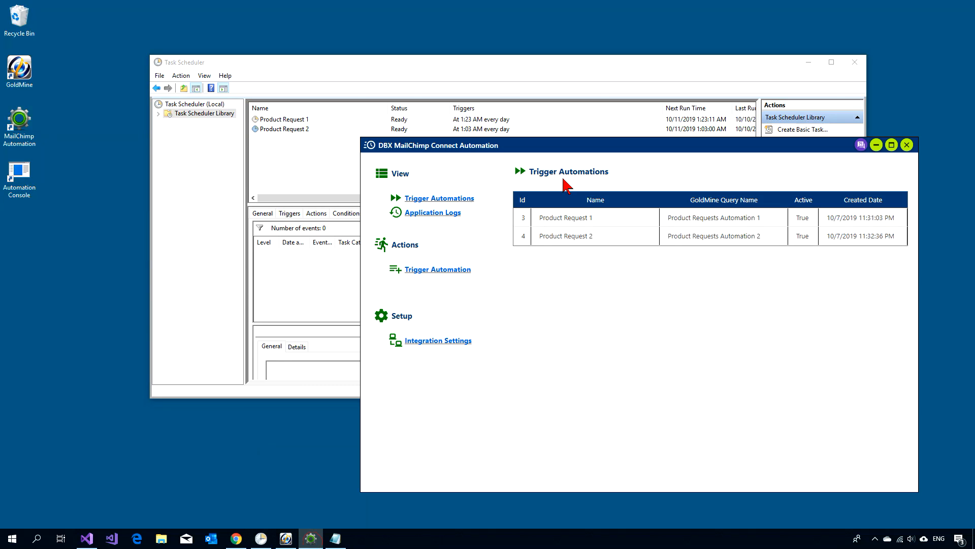
pyautogui.moveTo(589, 149); pyautogui.dragTo(434, 140)
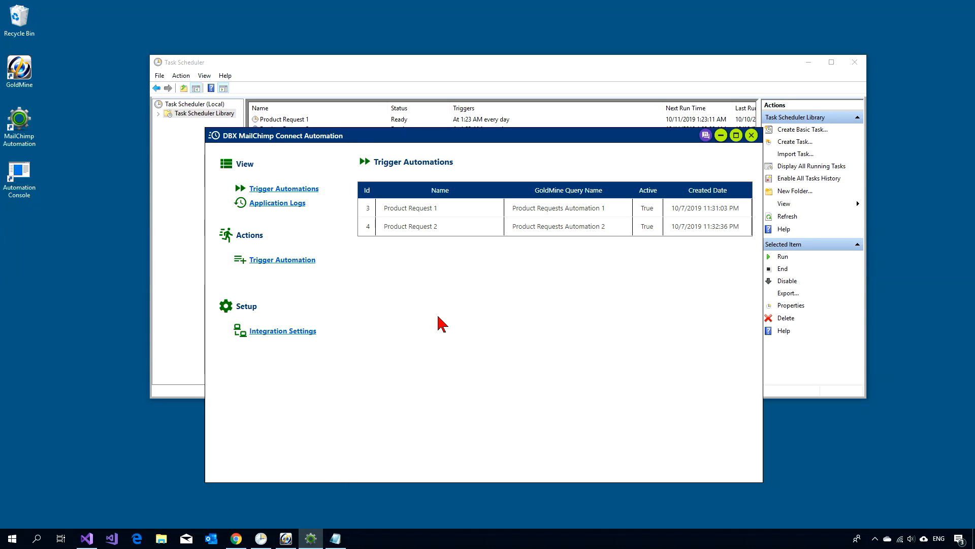
# Check the requested-products email in Gmail again, and read Mailchimp's Product Request 2 report down to its workflow email
pyautogui.click(236, 538)
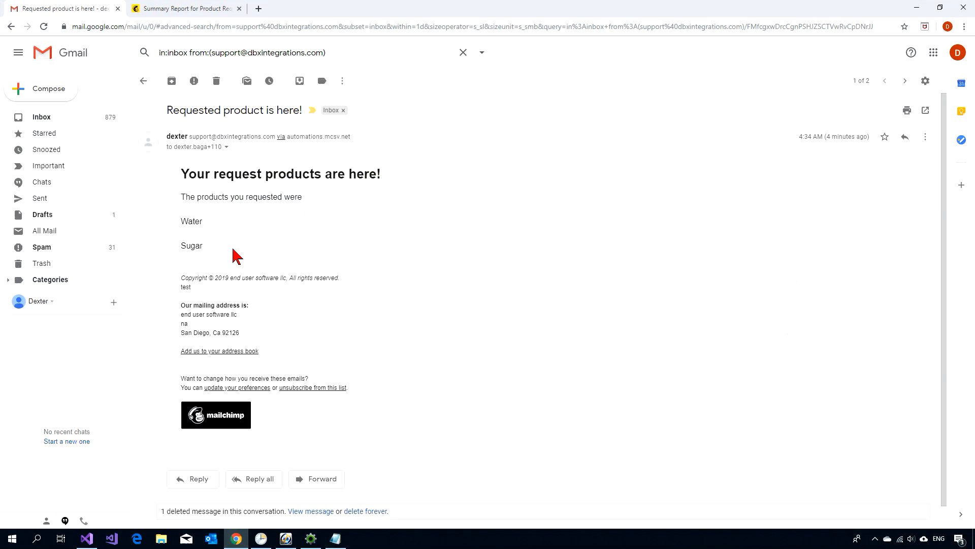
pyautogui.click(182, 9)
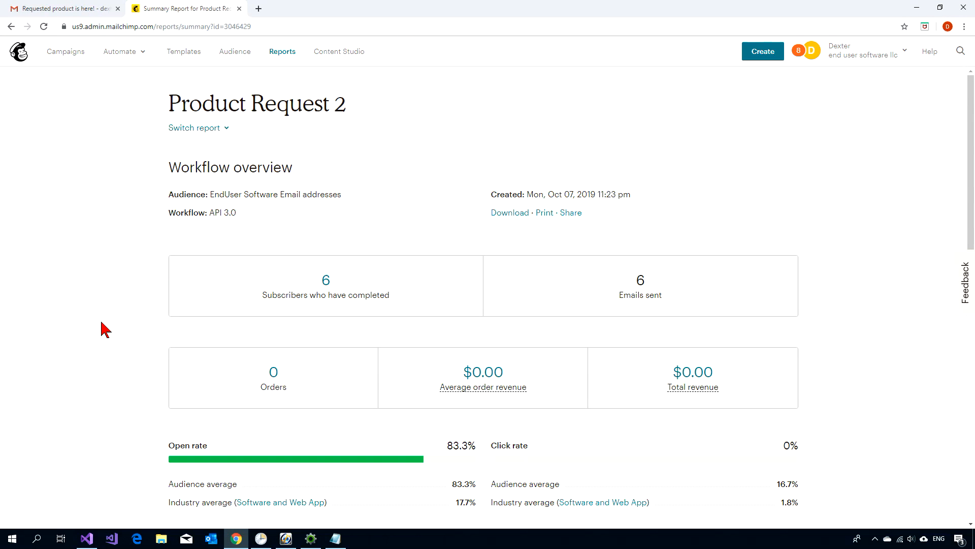
pyautogui.scroll(-4, 104, 329)
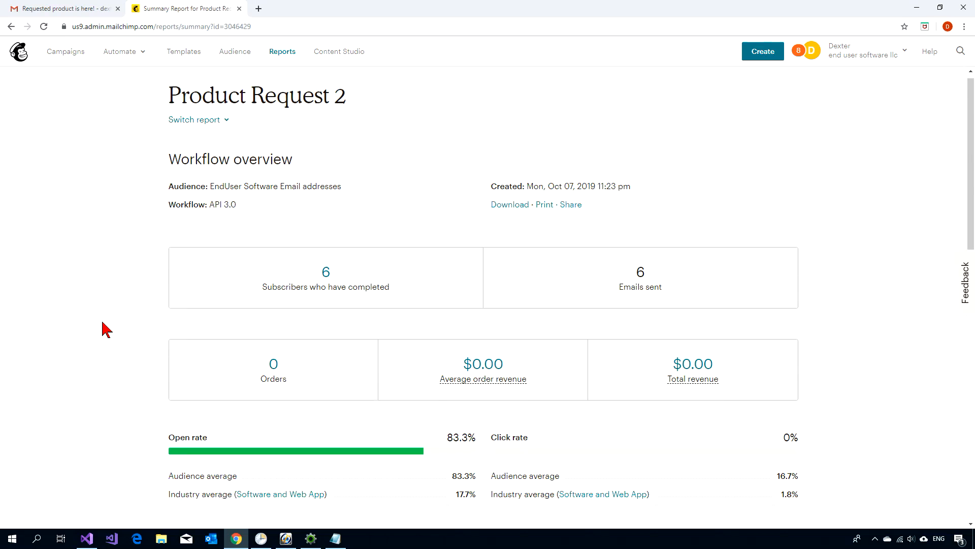
pyautogui.scroll(-7, 104, 329)
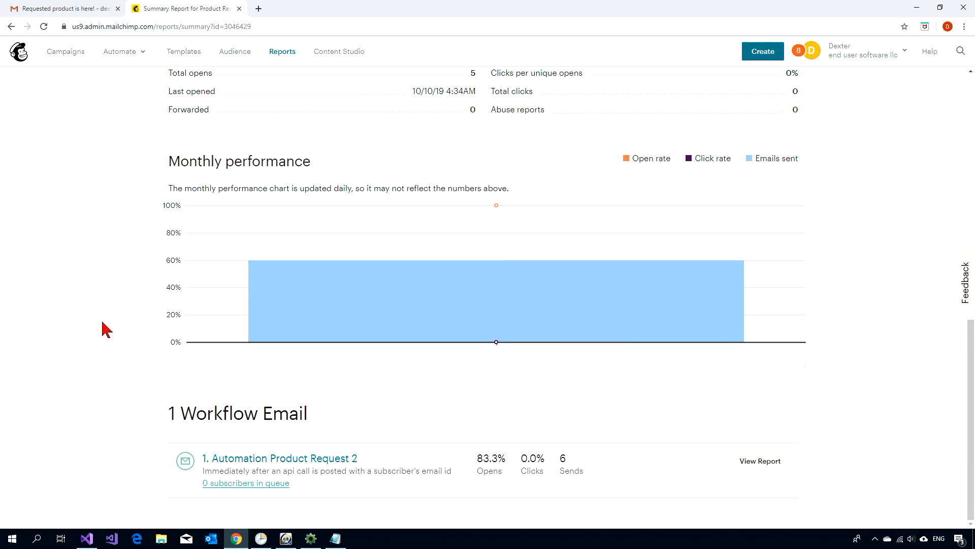
pyautogui.click(916, 8)
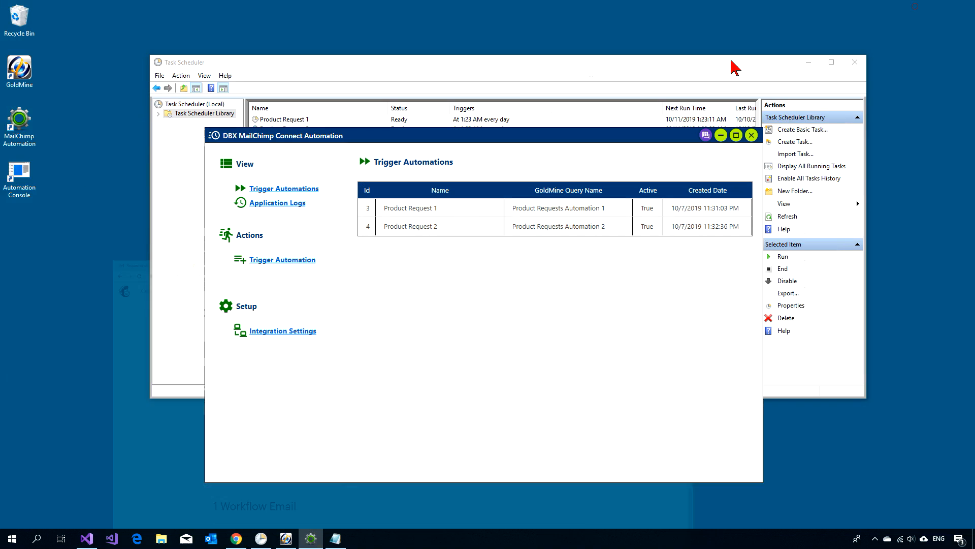
# Clear Task Scheduler out of the way, open DBX MailChimp Connect Automation's Integration Settings, and highlight the MailChimp API key
pyautogui.click(809, 62)
pyautogui.moveTo(550, 136); pyautogui.dragTo(574, 56)
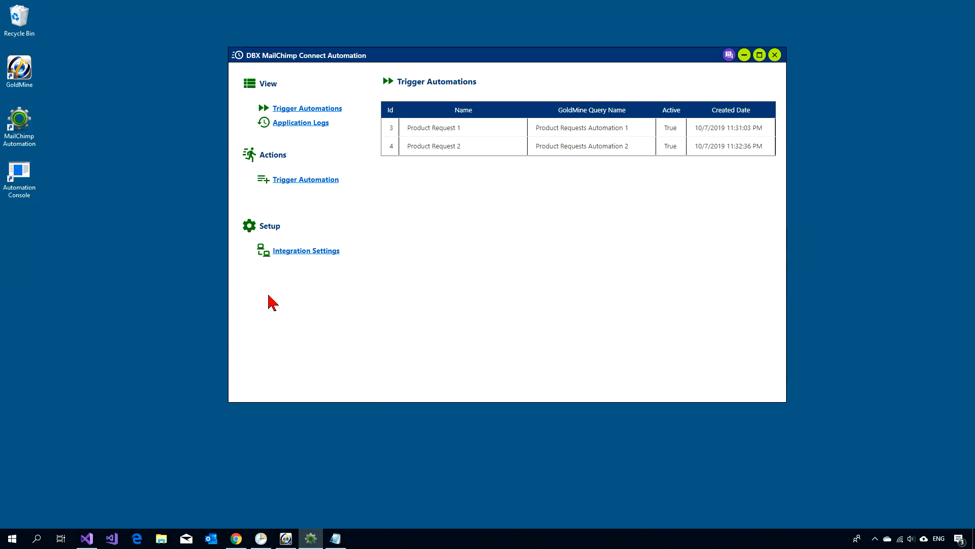
pyautogui.click(309, 250)
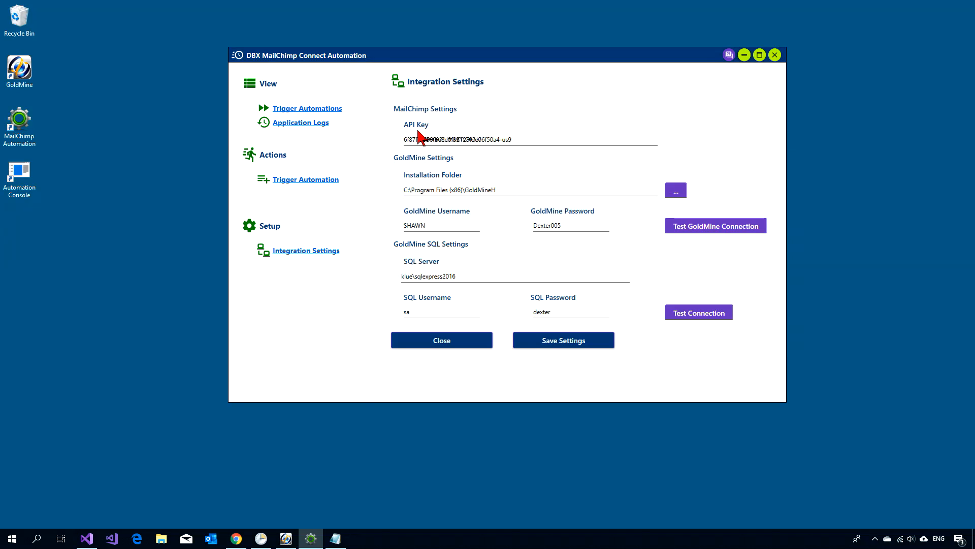
pyautogui.doubleClick(462, 140)
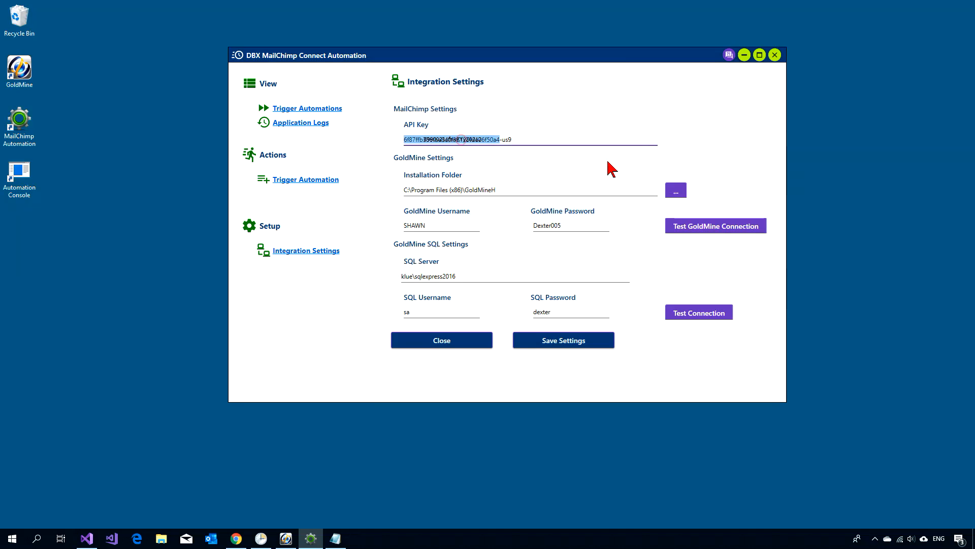
pyautogui.click(538, 140)
pyautogui.moveTo(545, 139); pyautogui.dragTo(427, 147)
pyautogui.click(538, 139)
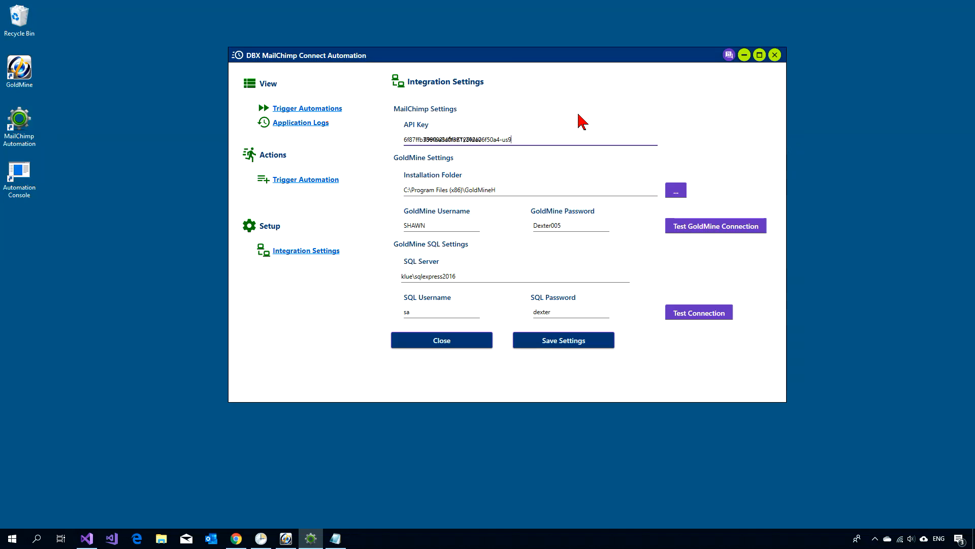
# Open the application logs of DBX MailChimp Connect Automation
pyautogui.click(308, 123)
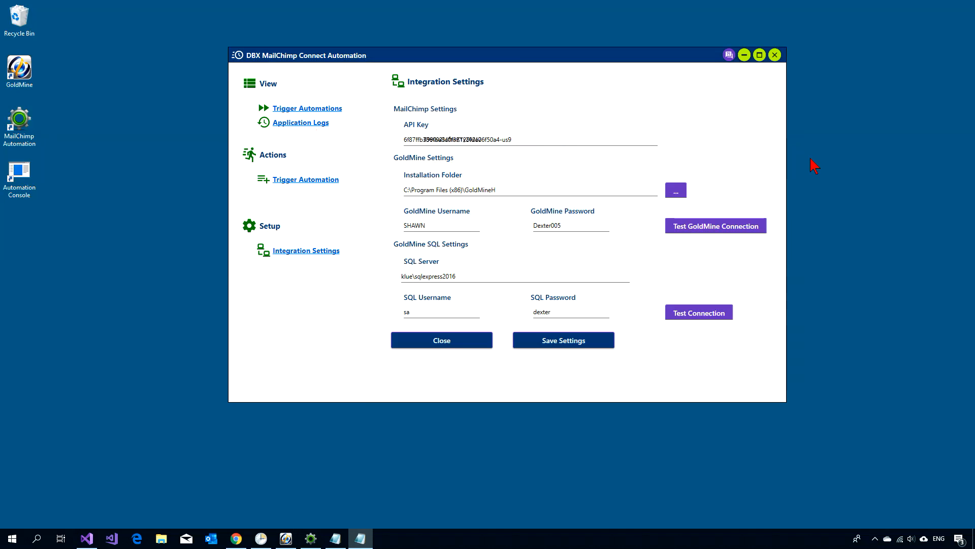